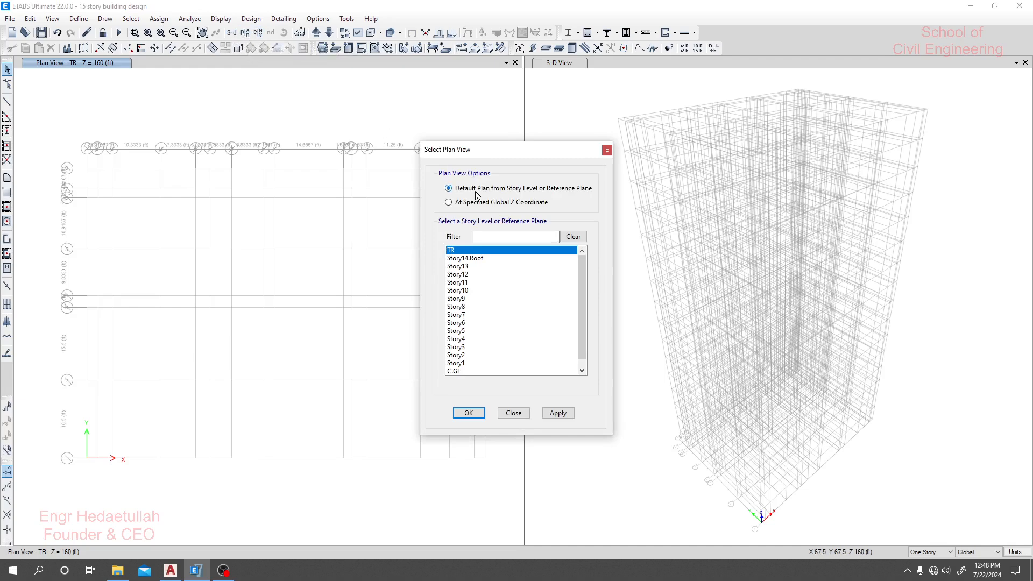
- Display the plan view of the C.GF story level
scroll(471, 359, "down", 1)
left_click(460, 363)
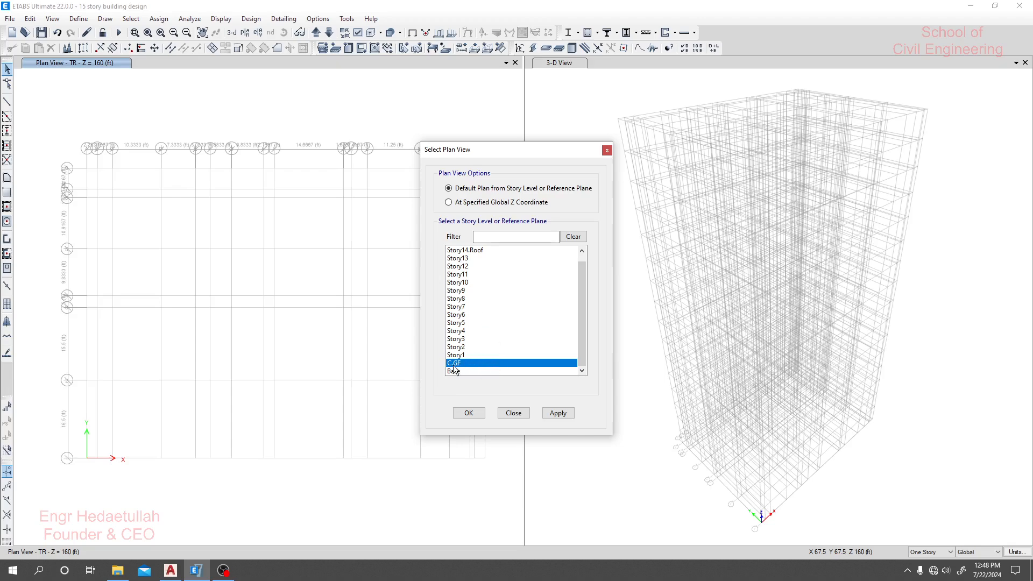
left_click(553, 413)
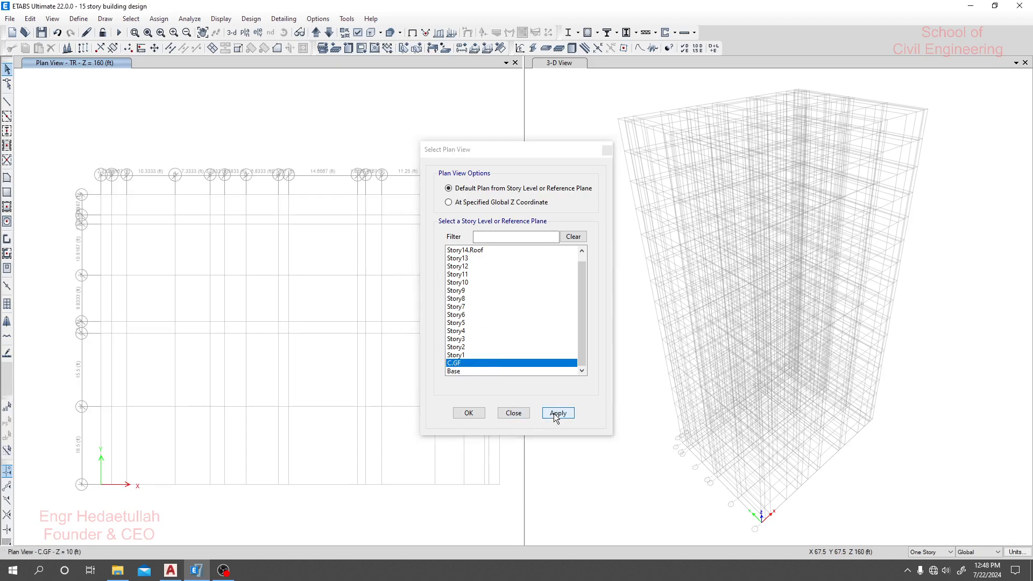
middle_click_drag(397, 459, 383, 452)
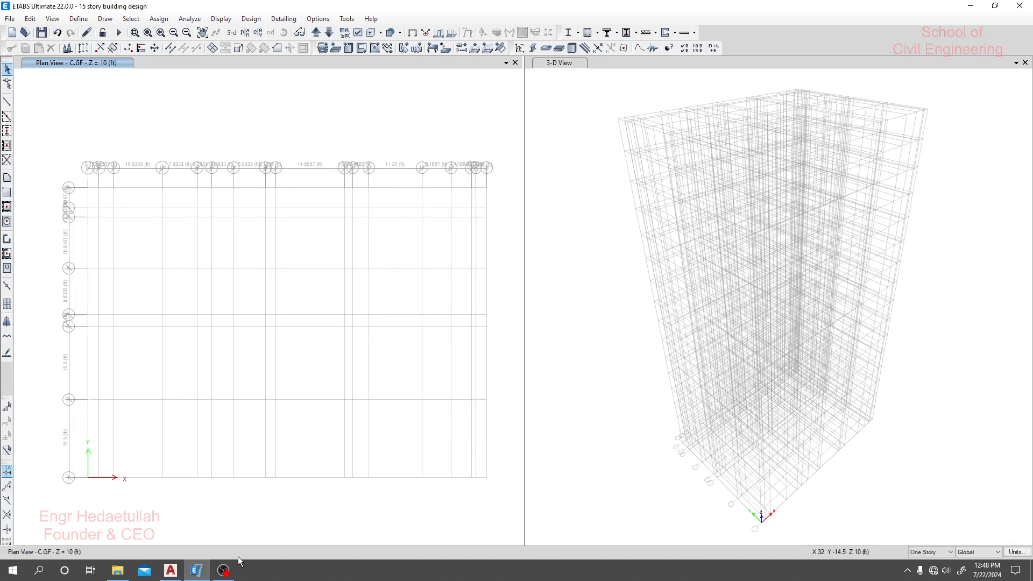
- Switch to the 15 Story Building Floor Plan (V7) drawing in AutoCAD and maximize its window
mouse_move(173, 576)
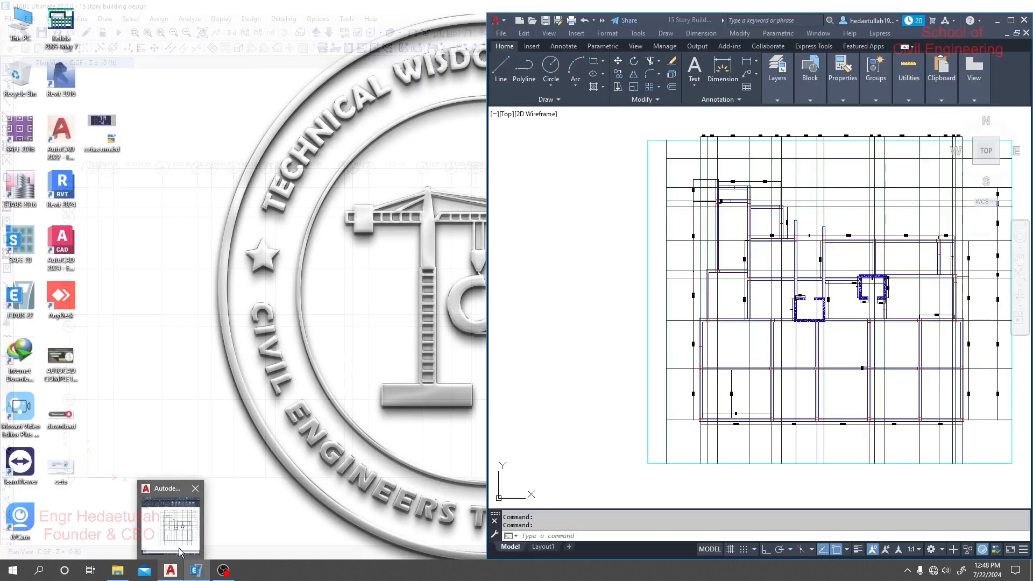
left_click(179, 547)
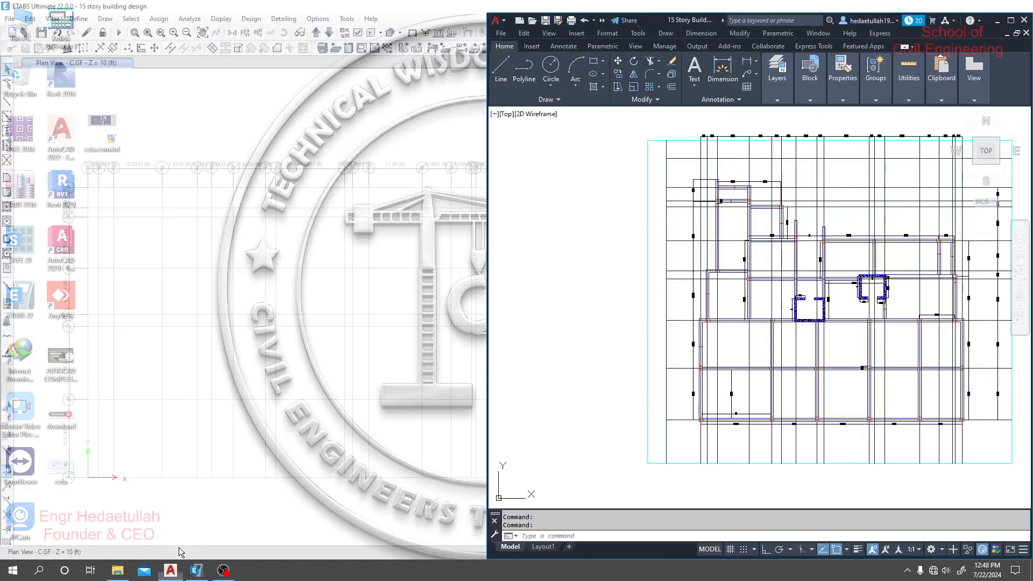
middle_click_drag(661, 355, 609, 376)
scroll(744, 342, "up", 2)
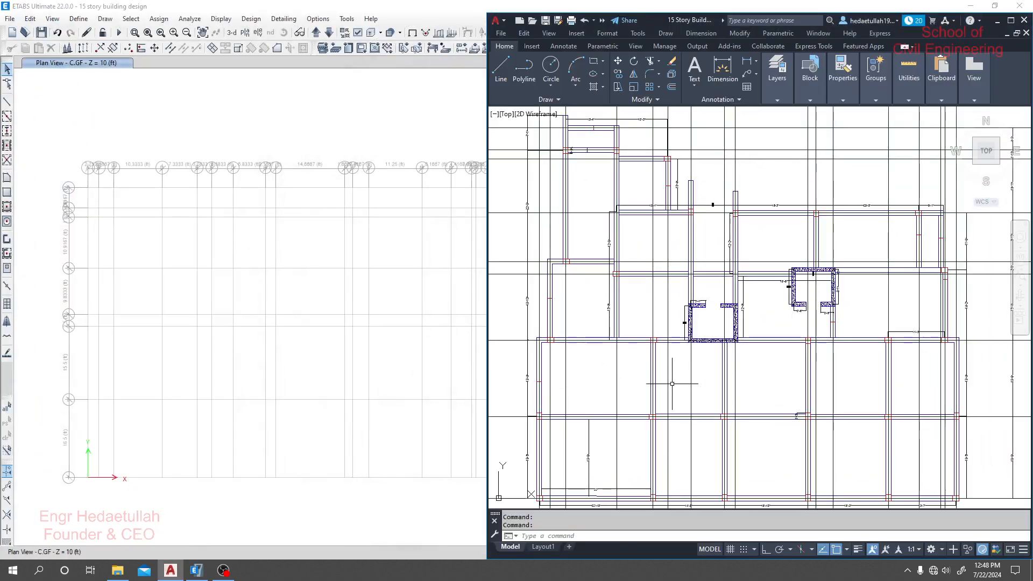
middle_click_drag(672, 383, 701, 358)
left_click(1009, 21)
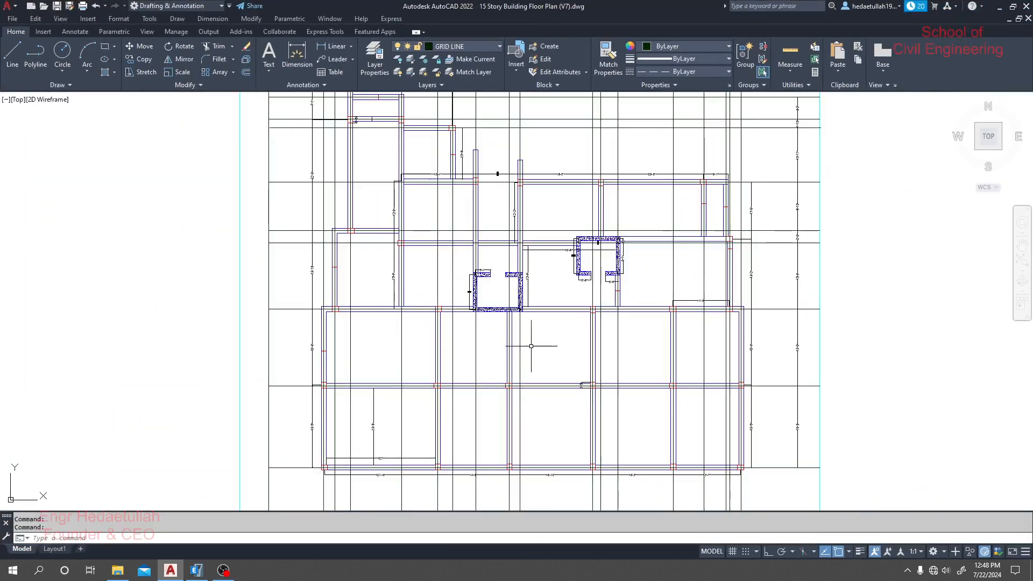
- Examine the column outlines and beam lines in the lower bays of the floor plan, then the overall layout
scroll(521, 293, "up", 4)
scroll(554, 355, "down", 4)
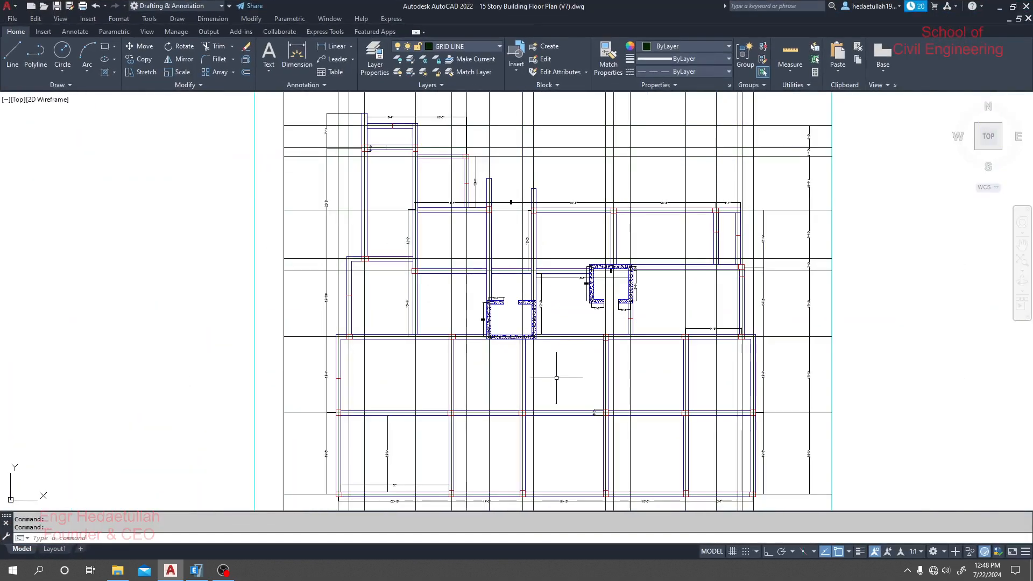
mouse_move(559, 369)
middle_mouse_down()
mouse_move(556, 330)
mouse_move(552, 343)
middle_mouse_up()
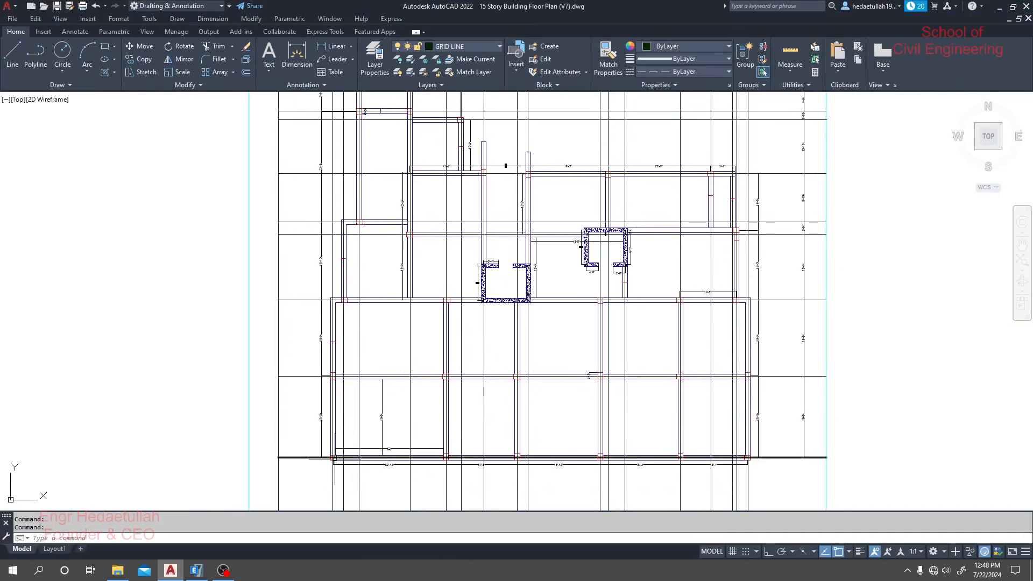
scroll(753, 457, "up", 6)
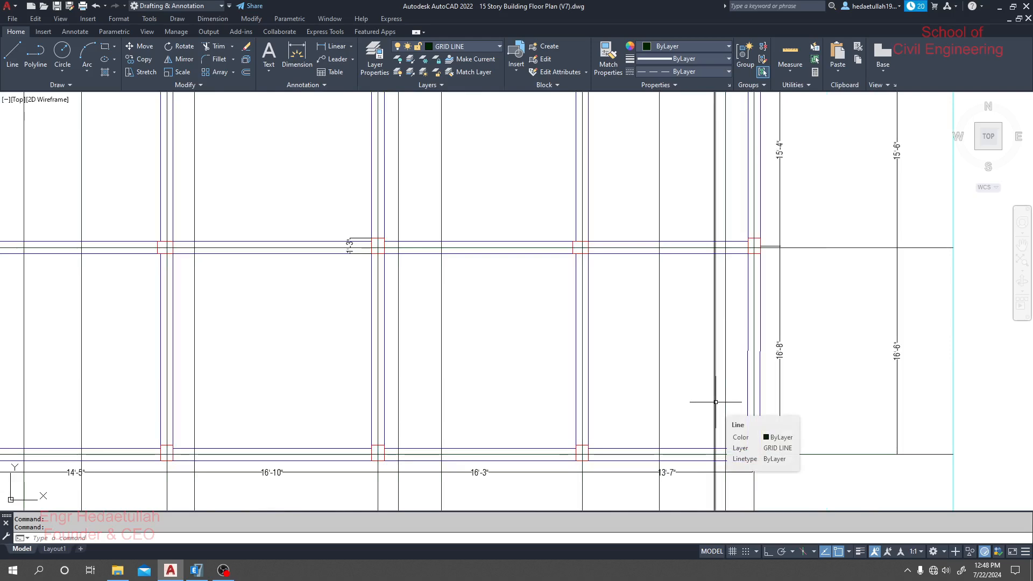
scroll(753, 454, "up", 2)
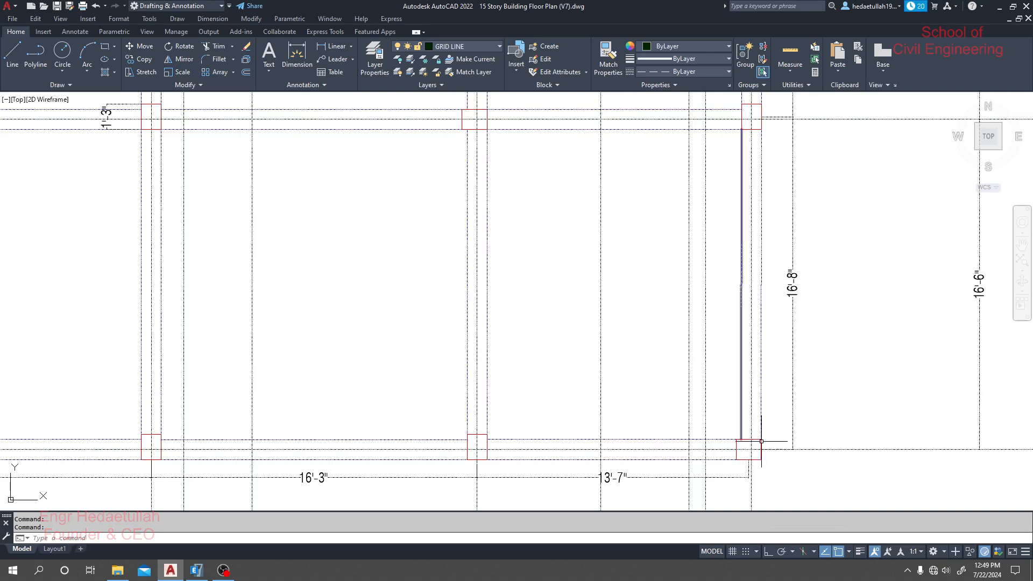
scroll(766, 442, "down", 2)
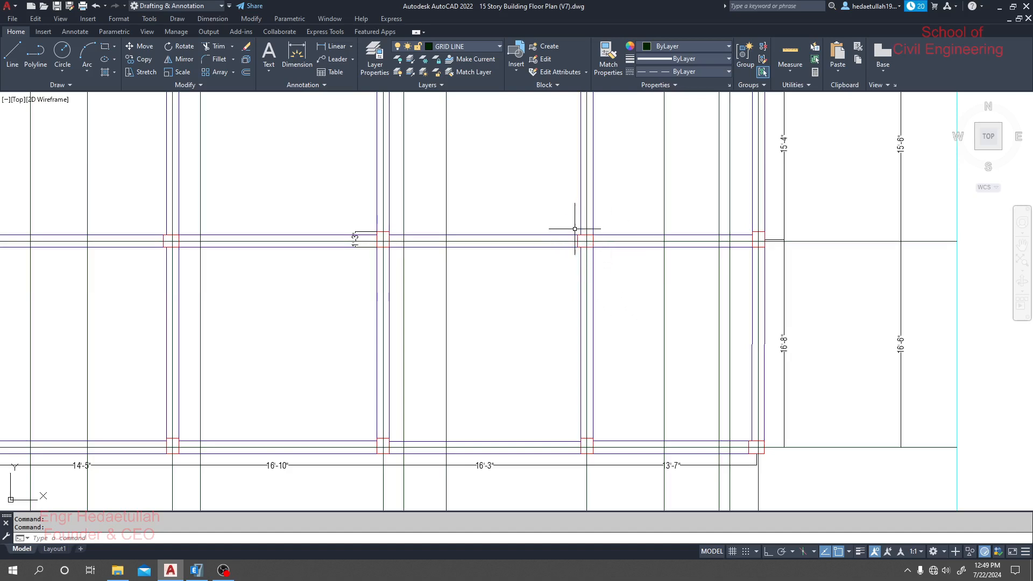
scroll(629, 293, "down", 2)
scroll(560, 334, "down", 2)
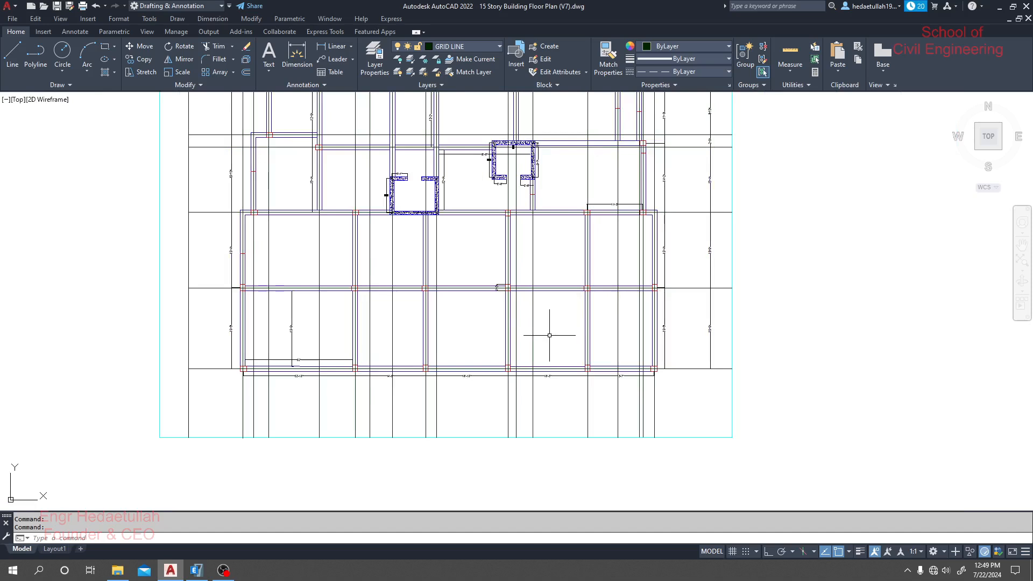
scroll(473, 330, "down", 2)
middle_click_drag(473, 326, 498, 346)
- Switch back to the ETABS model and open the frame section property definitions
mouse_move(200, 575)
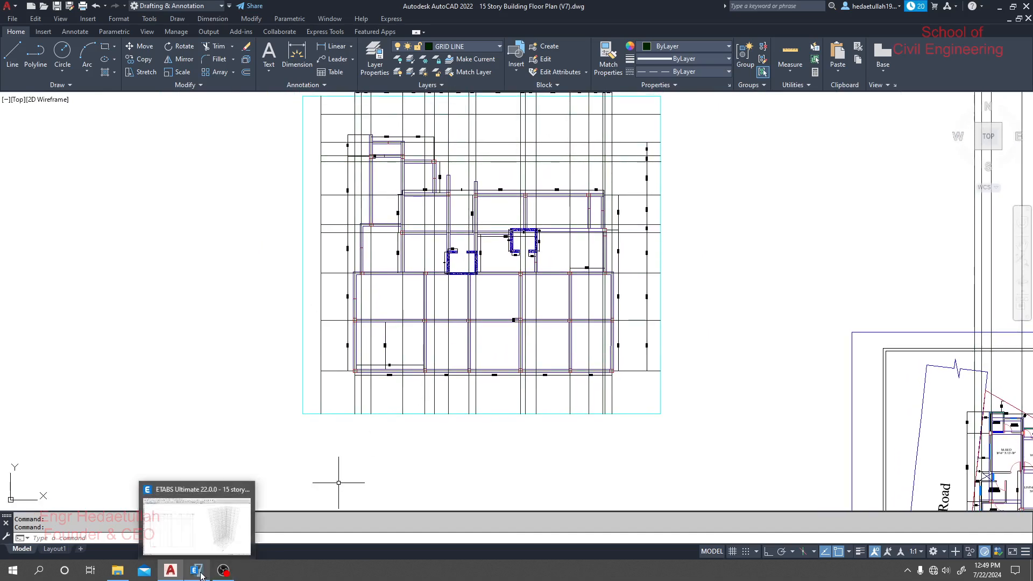
left_click(195, 539)
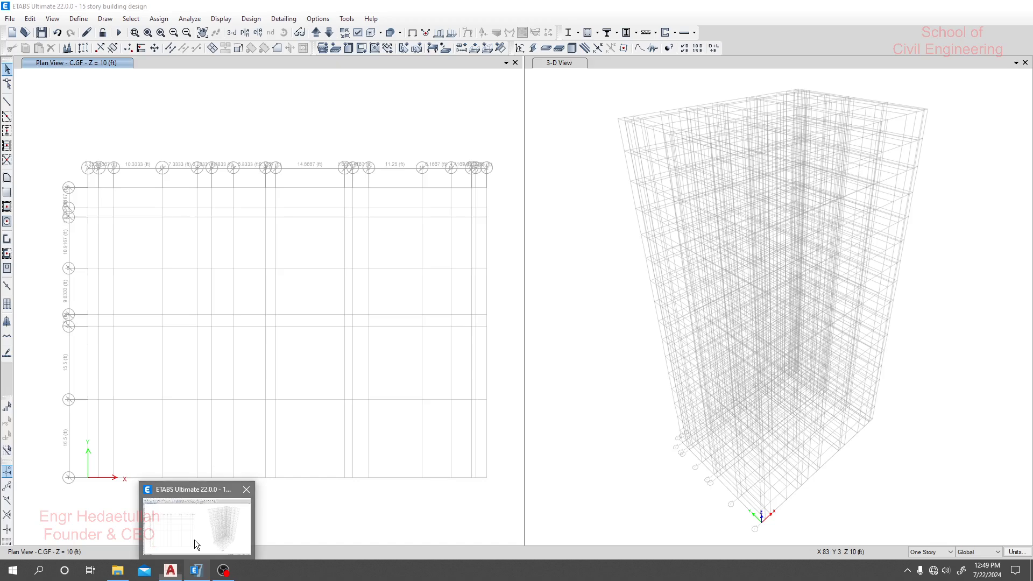
left_click(78, 19)
mouse_move(87, 50)
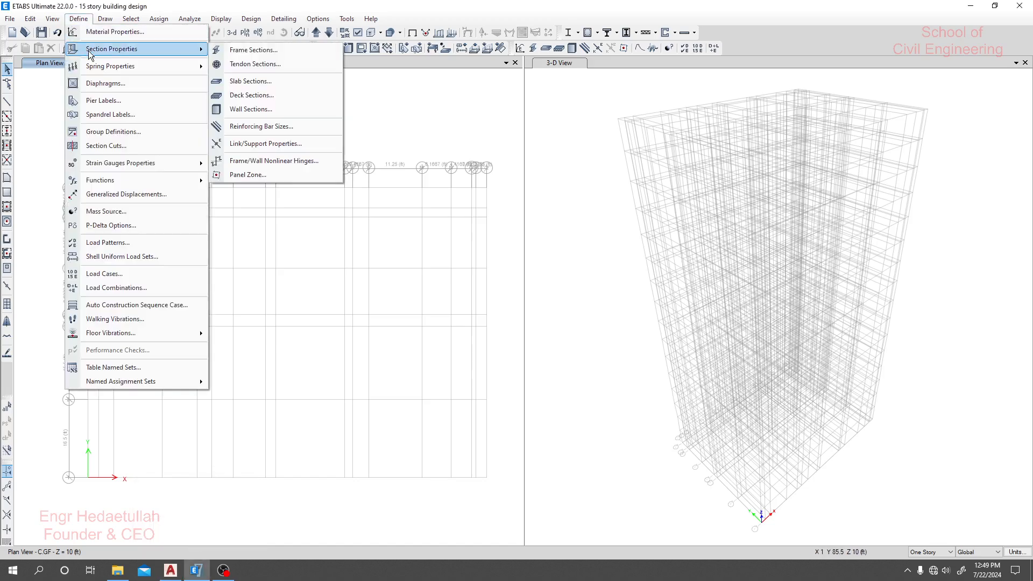
left_click(247, 50)
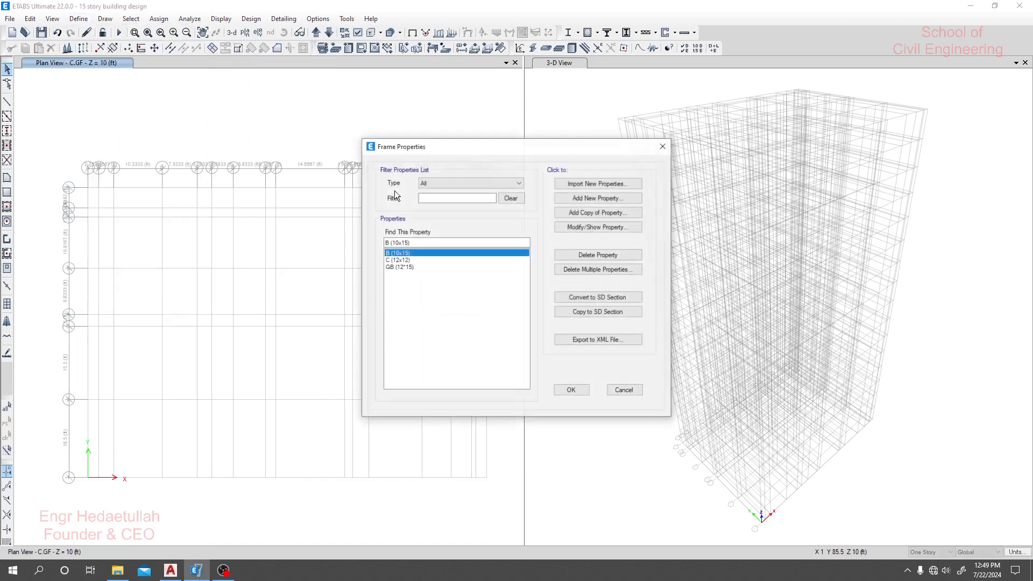
- Add a copy of the C (12x12) column section and name it C1 (15x25)
left_click(403, 260)
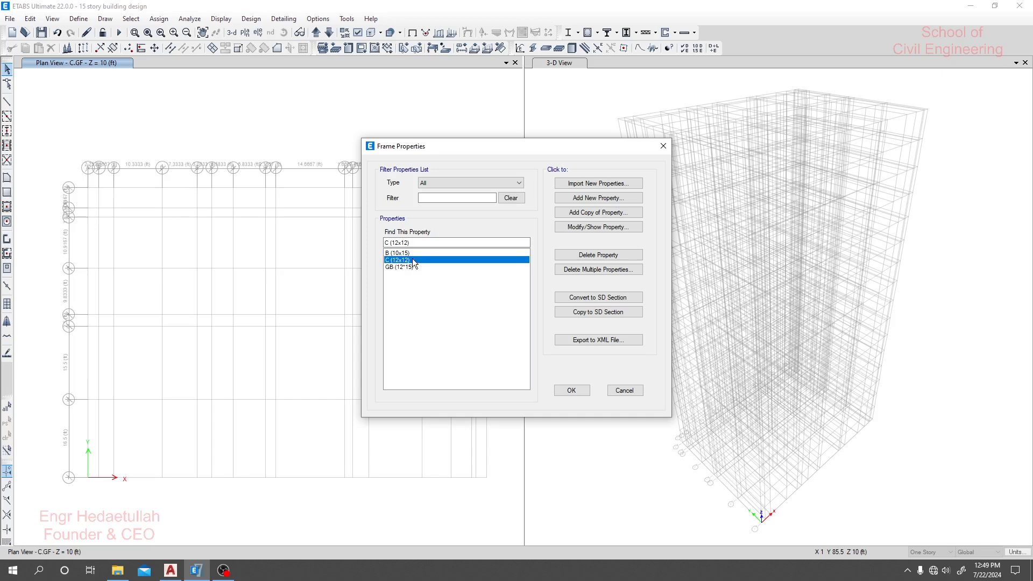
left_click_drag(457, 243, 355, 242)
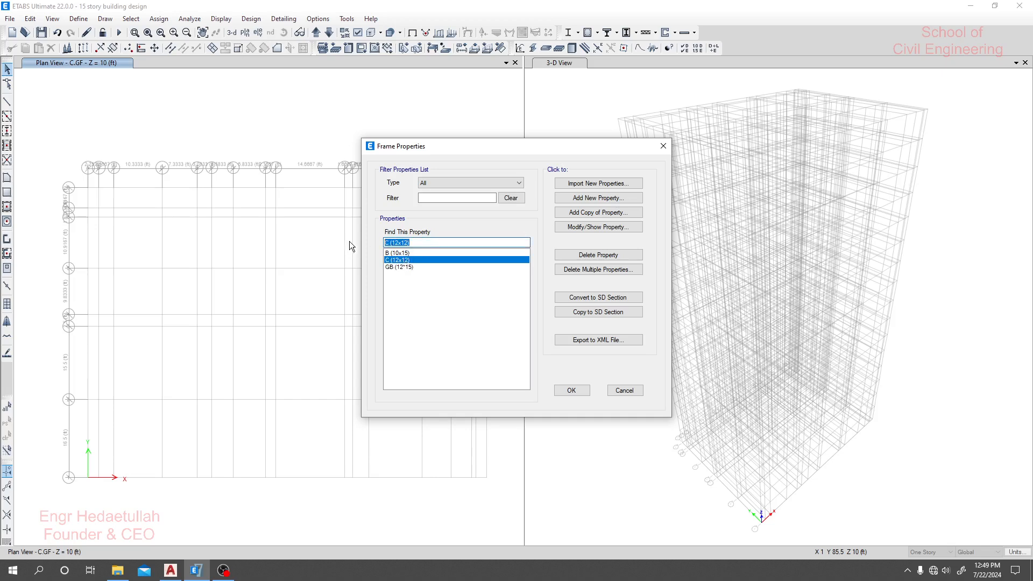
left_click(594, 213)
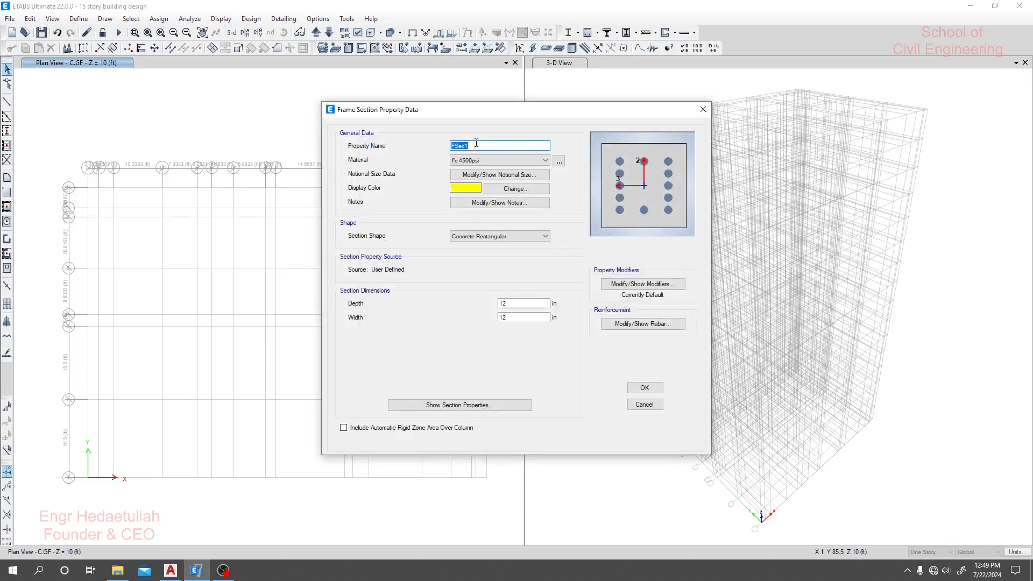
key("ctrl+v")
left_click(455, 145)
type("1")
type(")")
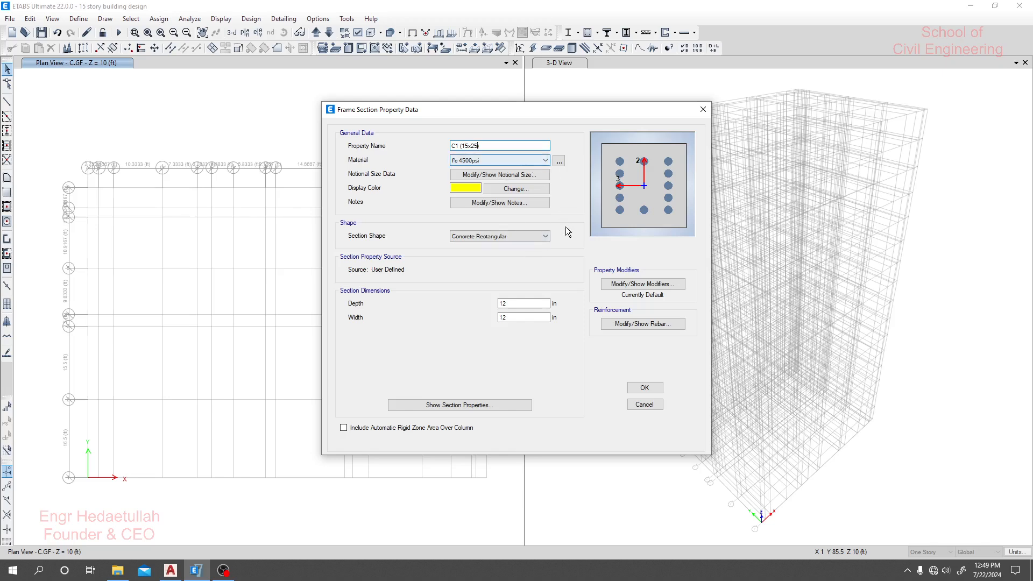
- Set the C1 column section's width to 15 in and depth to 25 in, and accept the section
left_click(515, 317)
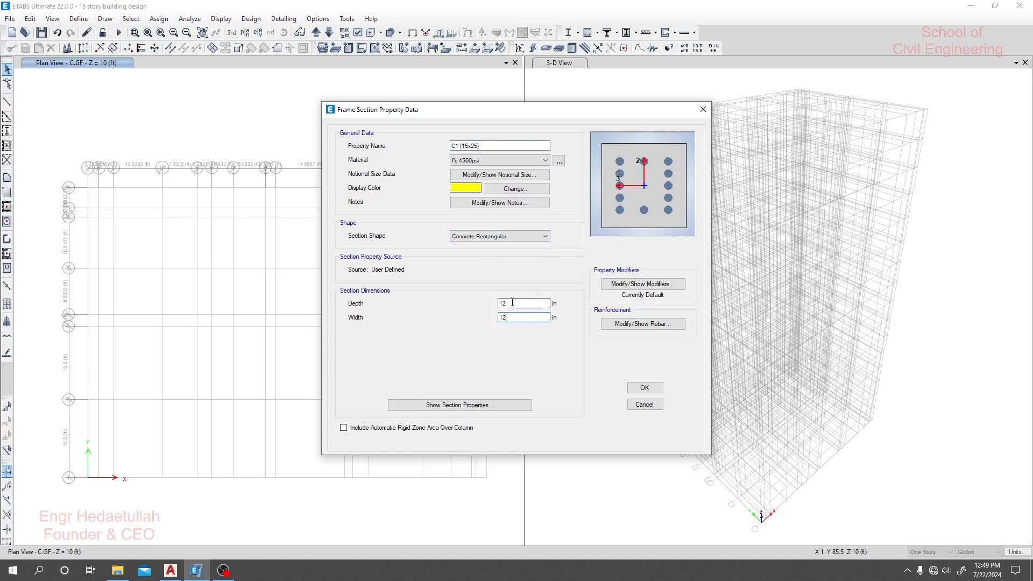
key("BackSpace")
type("5")
double_click(508, 303)
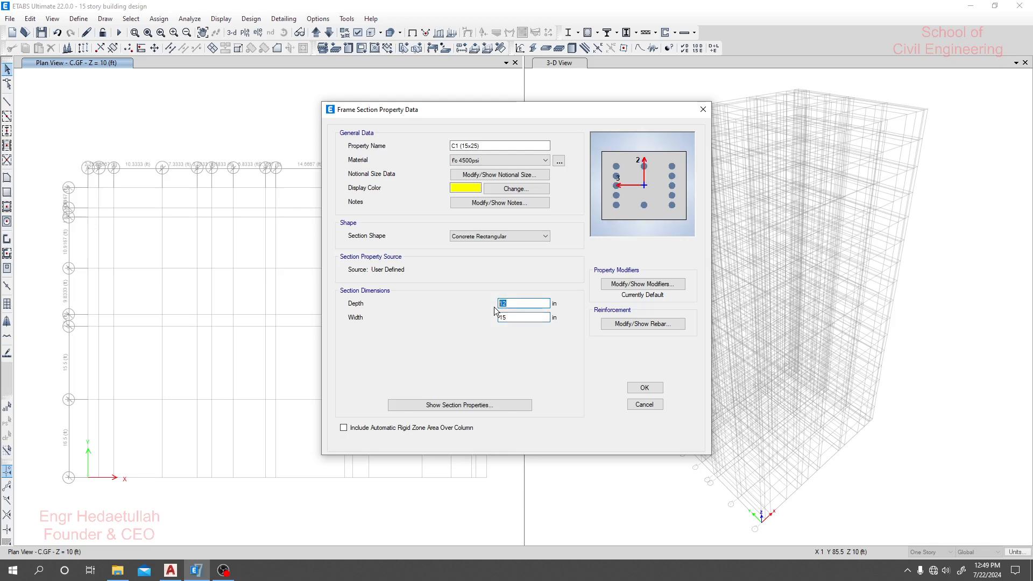
type("25")
left_click(522, 315)
left_click(519, 302)
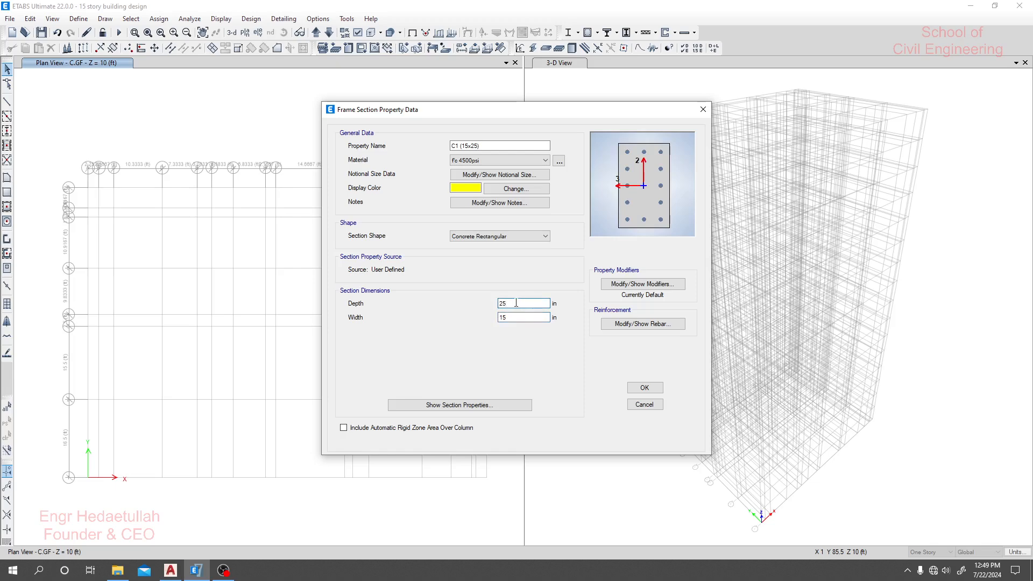
left_click(644, 388)
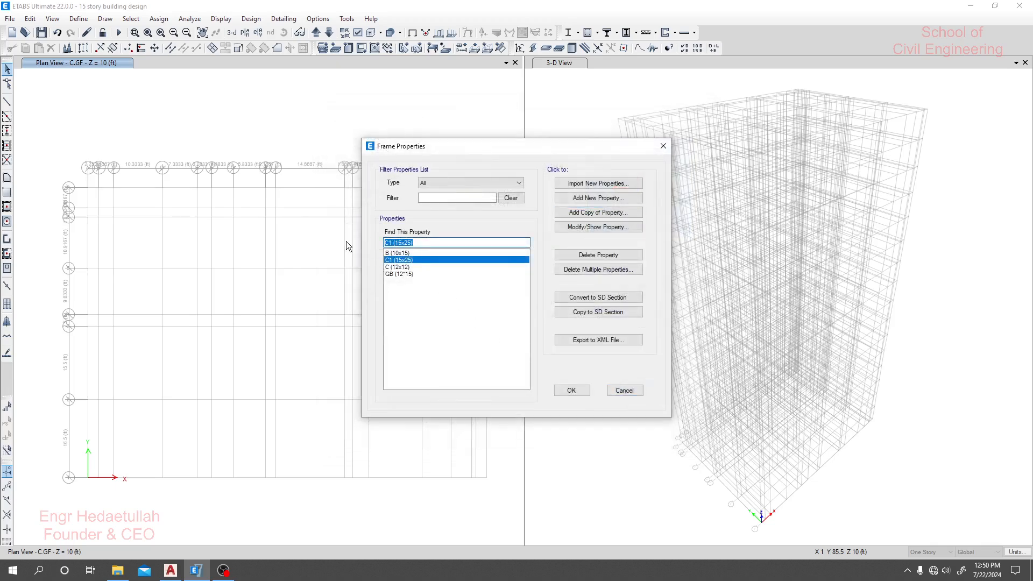
- Add a copy of the C1 (15x25) column section and name it C2 (20x30)
left_click(608, 212)
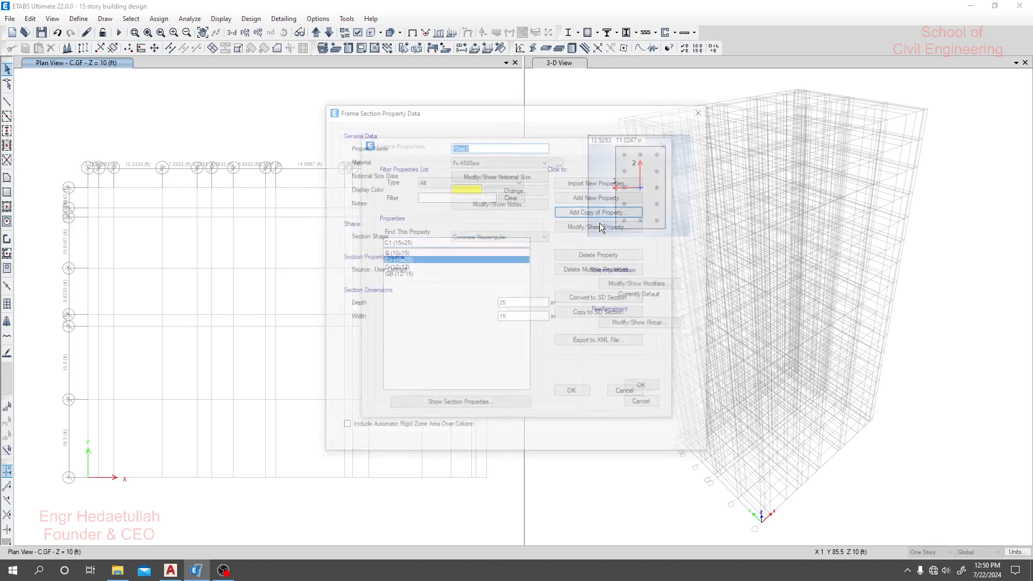
left_click_drag(502, 146, 455, 146)
key("ctrl+v")
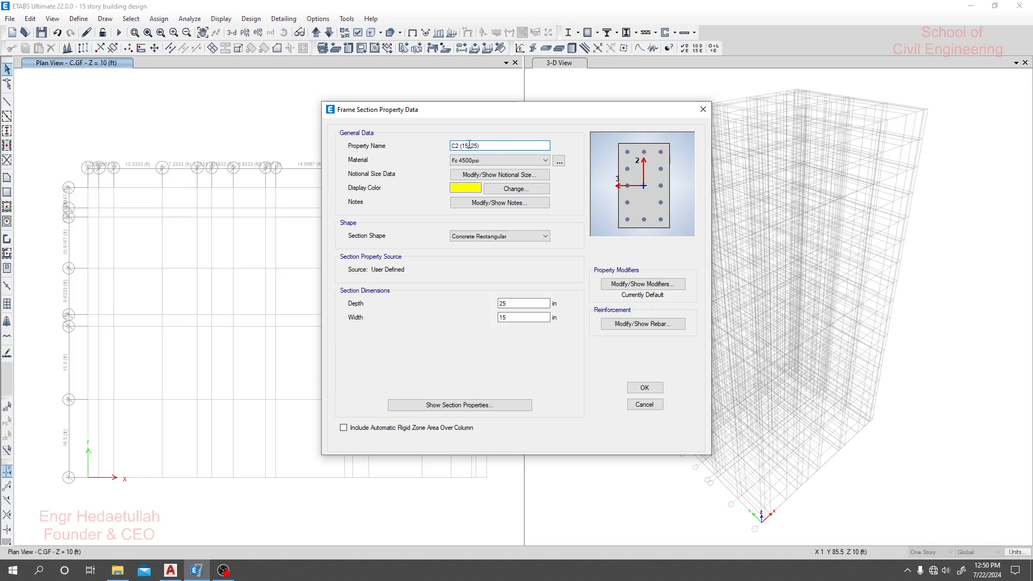
type("20")
left_click_drag(475, 145, 471, 146)
type("30")
- Set the C2 column section's width to 20 in and depth to 30 in, and accept the section
double_click(519, 318)
type("20")
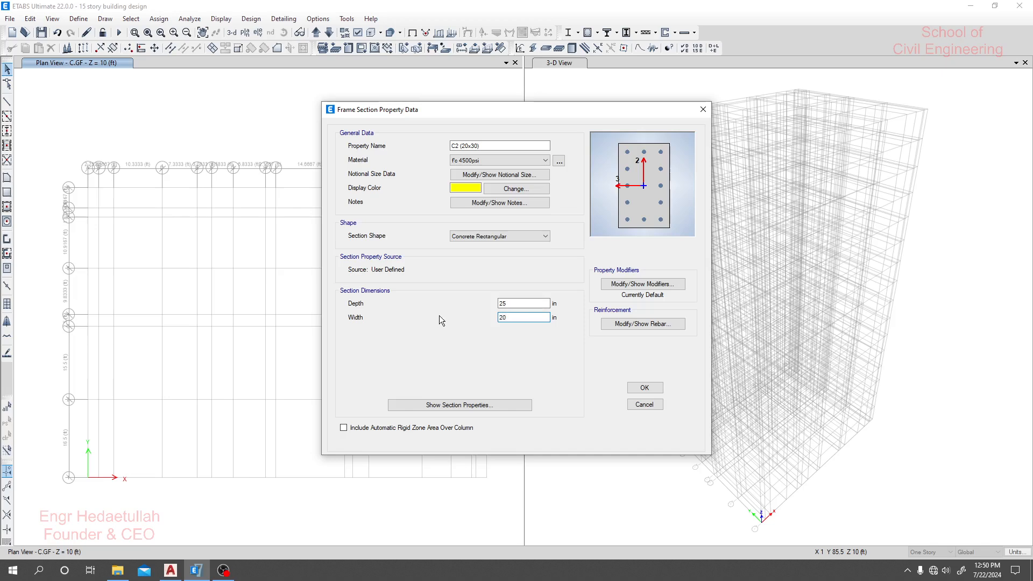
left_click_drag(543, 304, 453, 302)
type("30")
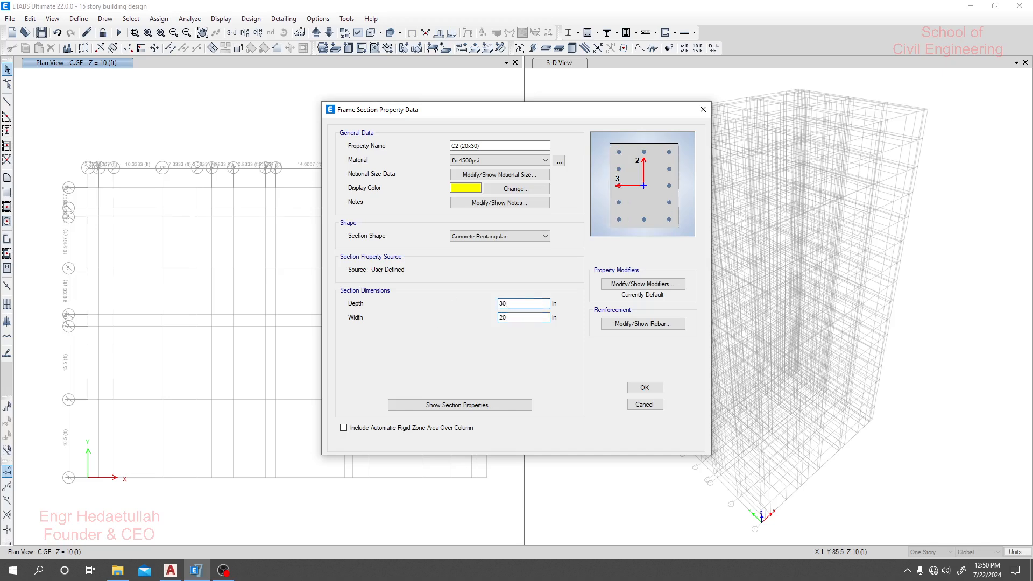
left_click(518, 318)
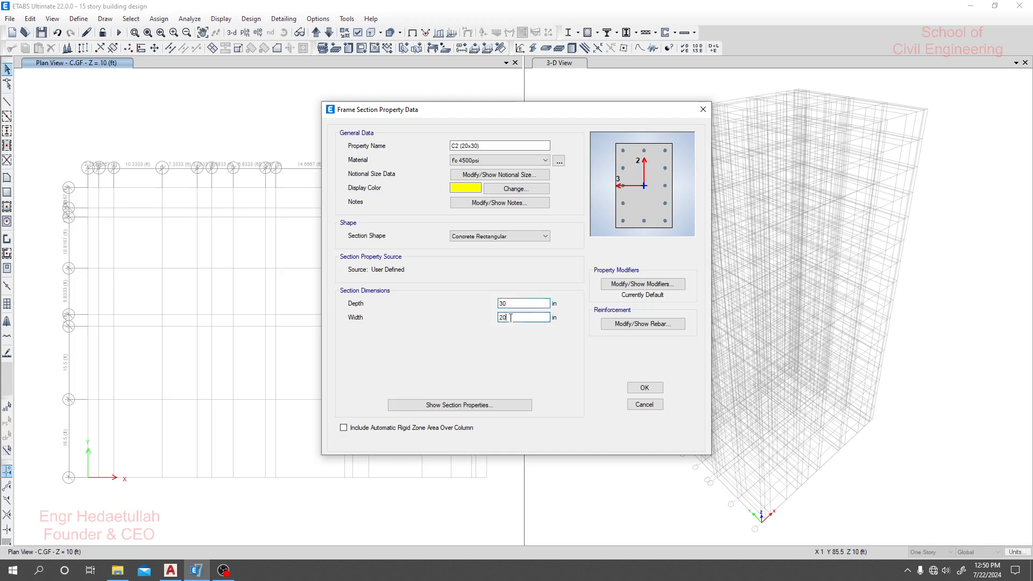
left_click(648, 393)
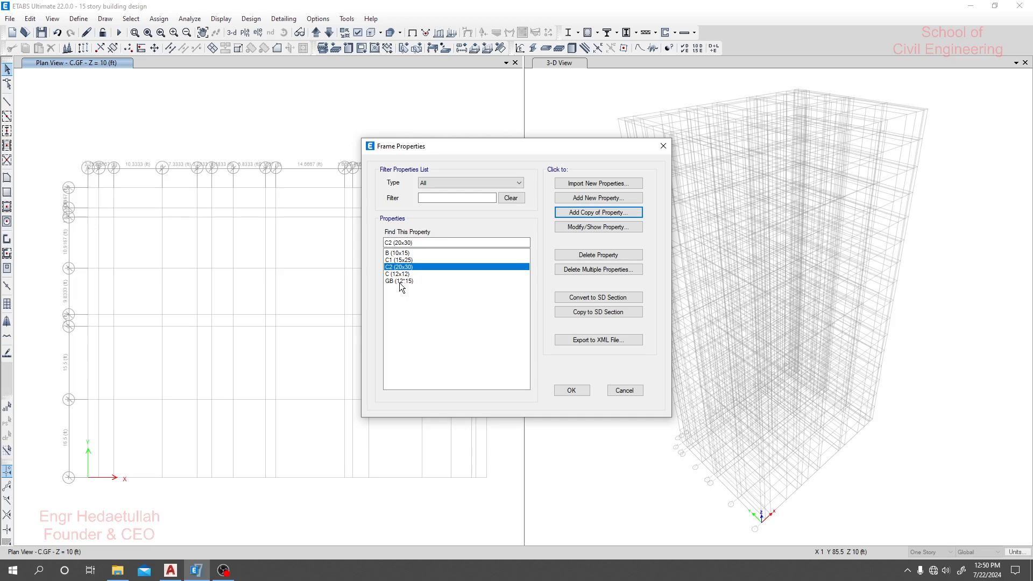
- Open the GB (12*15) grade beam section for modification and rename it GB1 (12*20)
left_click(405, 282)
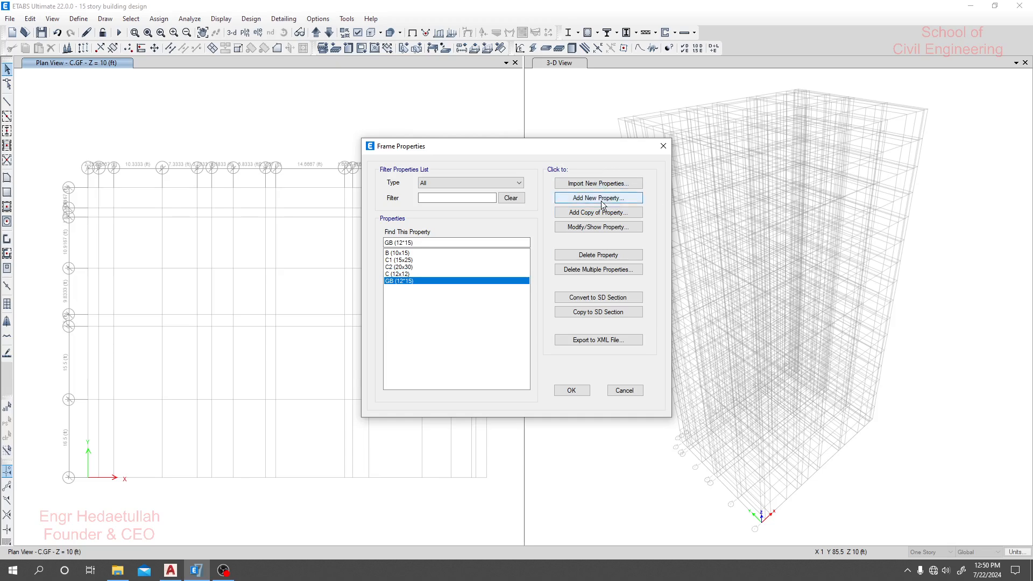
left_click(594, 227)
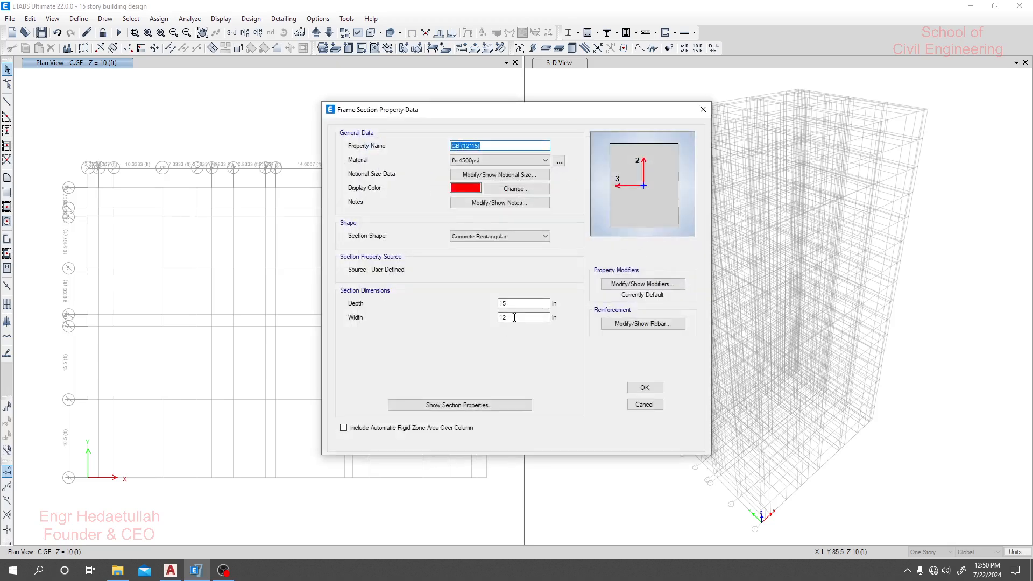
left_click(461, 146)
type("1")
left_click_drag(481, 145, 477, 145)
type("20")
- Set the GB1 section's depth to 20 in, and accept the section and the frame property list
left_click(516, 304)
type("20")
left_click(639, 392)
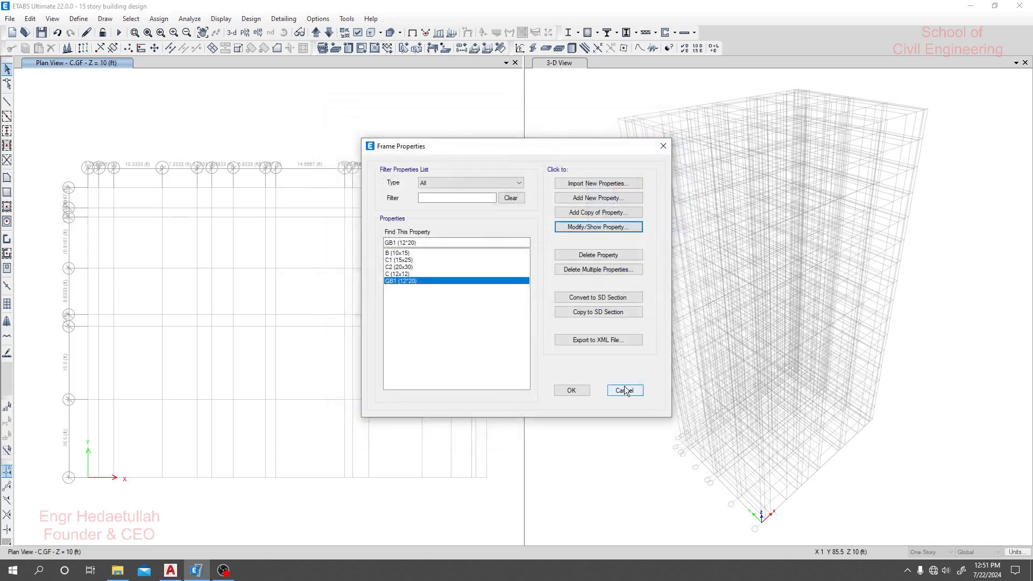
left_click(568, 390)
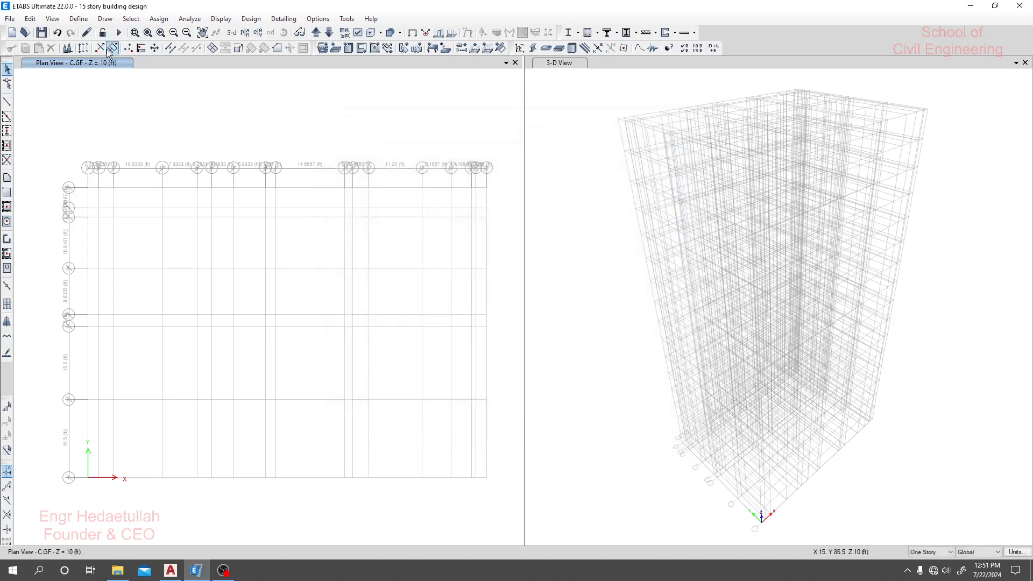
- Reopen the frame section property list and add a copy of the B (10x15) beam section
left_click(78, 18)
mouse_move(106, 51)
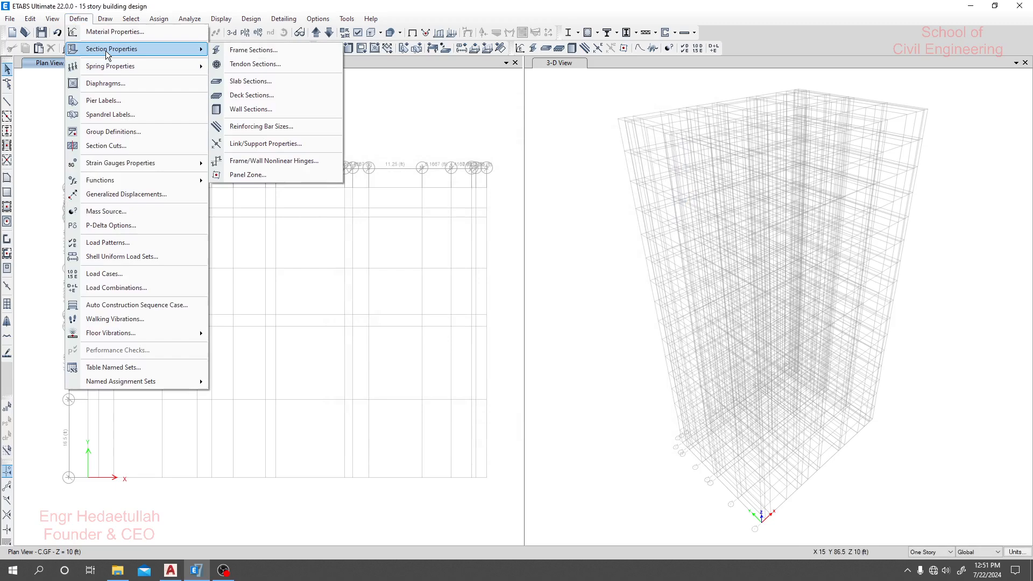
left_click(263, 51)
left_click(403, 281)
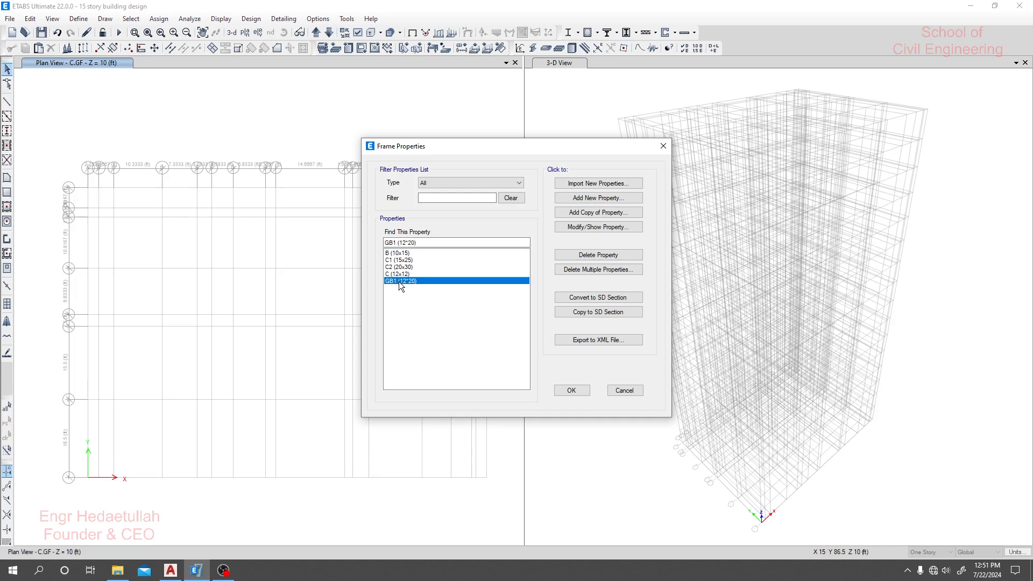
left_click(395, 254)
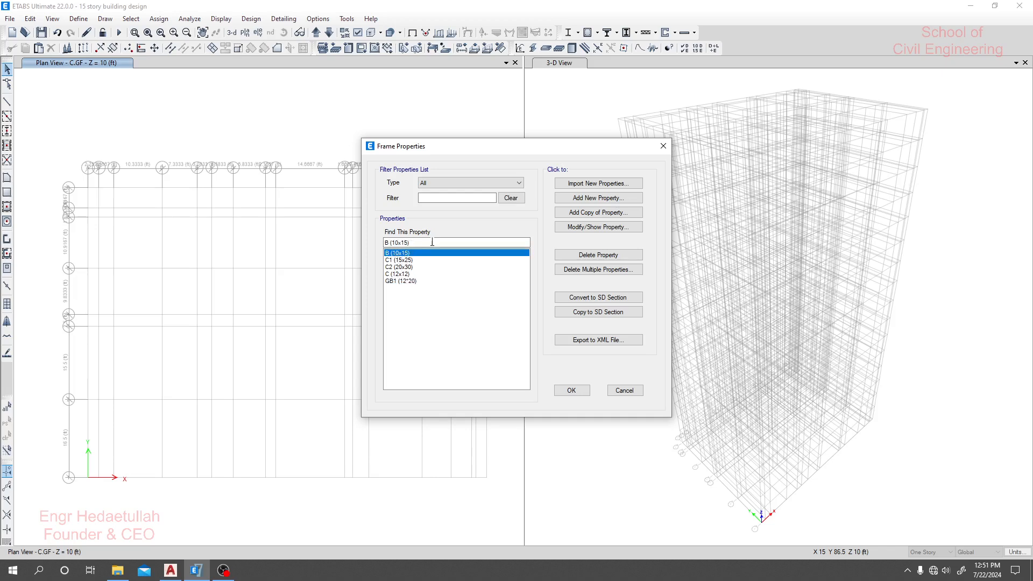
left_click_drag(431, 243, 345, 241)
key("ctrl+c")
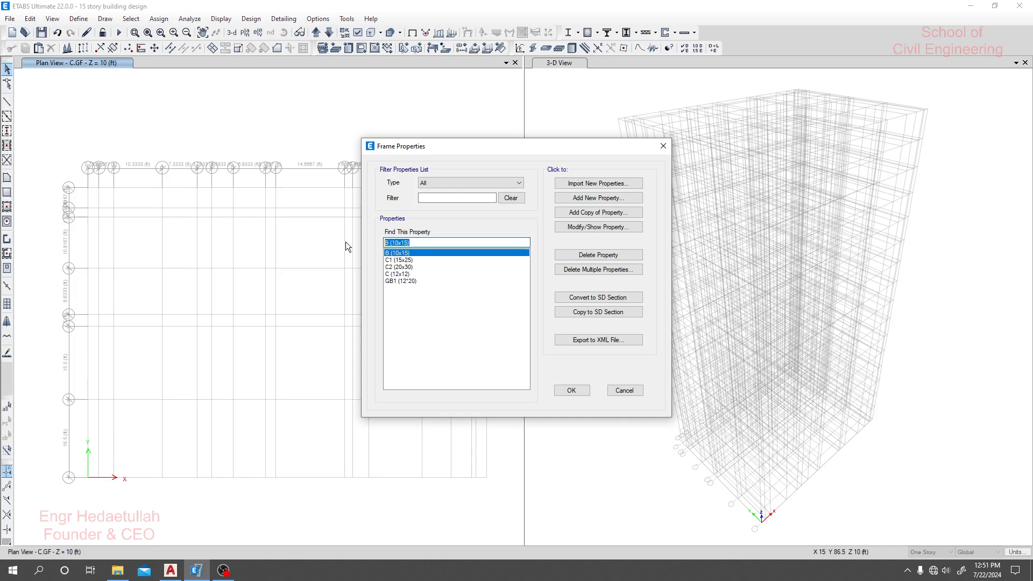
left_click(596, 212)
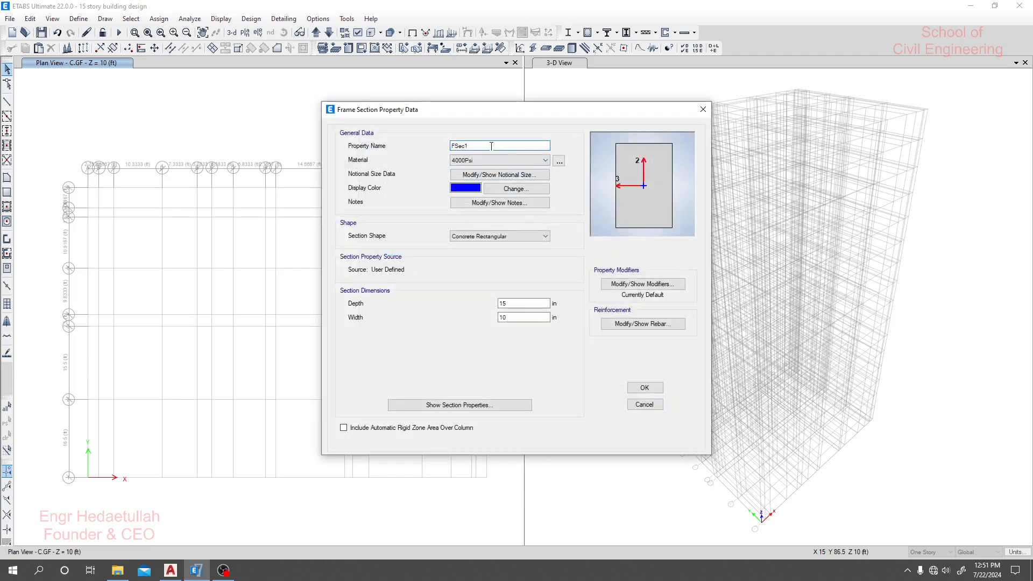
- Name the copied beam section B1 (12x22)
key("ctrl+v")
left_click(456, 145)
key("BackSpace")
type("1")
left_click(467, 145)
key("BackSpace")
type("2")
key("BackSpace")
key("BackSpace")
key("BackSpace")
type("22")
- Set the B1 section's width to 12 in and depth to 22 in, and accept the section and the frame property list
double_click(515, 317)
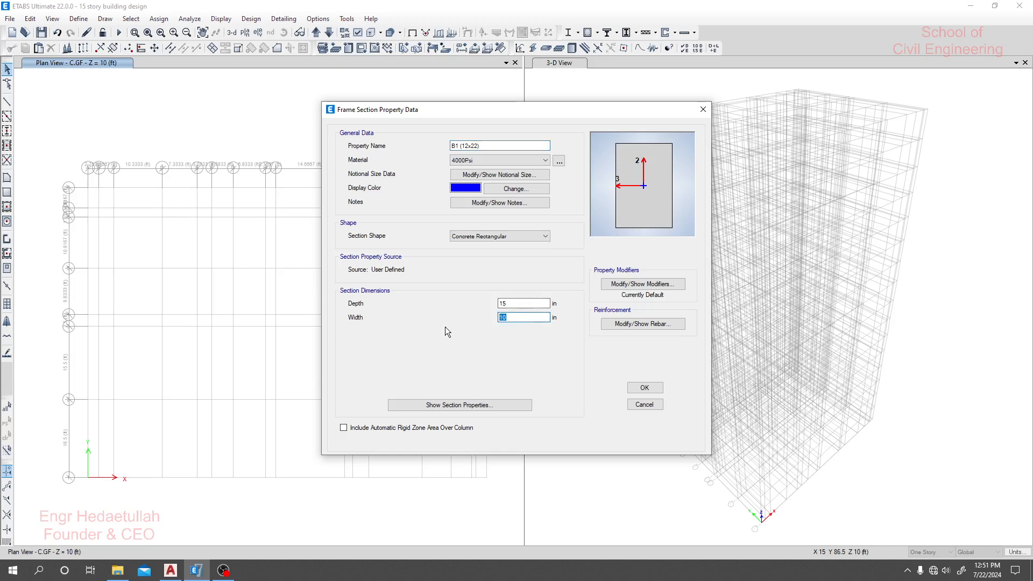
type("12")
double_click(517, 304)
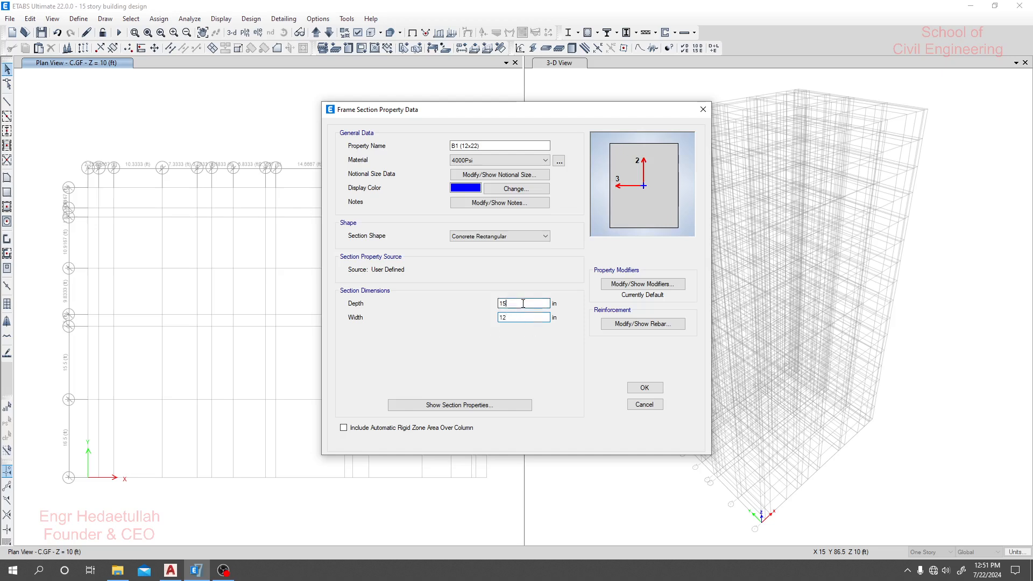
type("22")
left_click(515, 316)
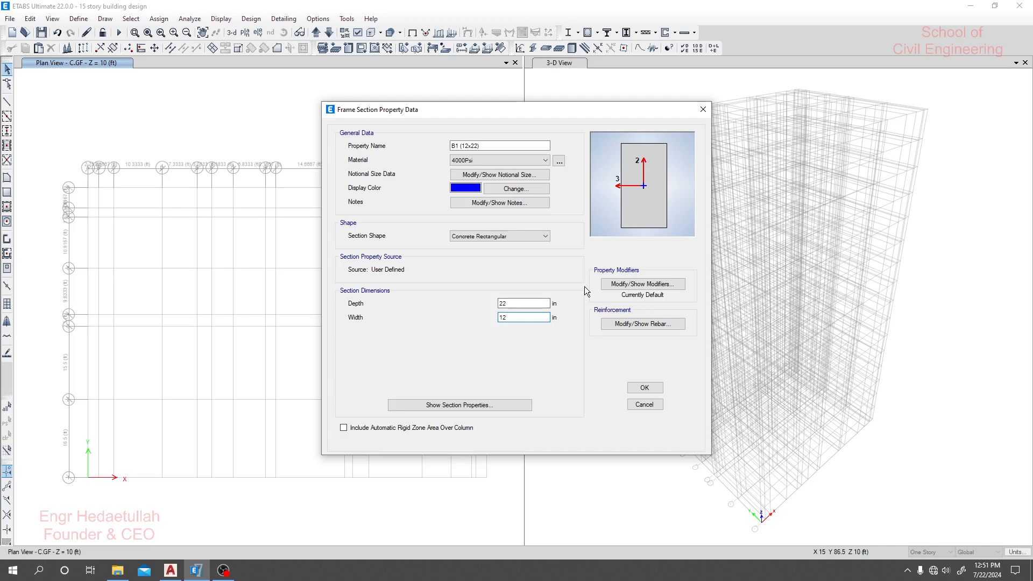
left_click(643, 388)
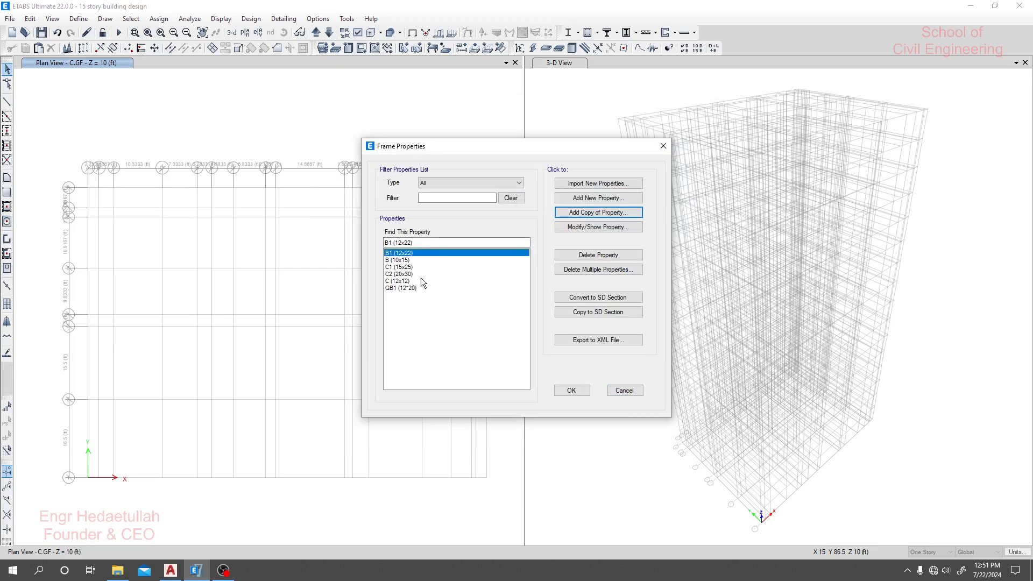
left_click(573, 391)
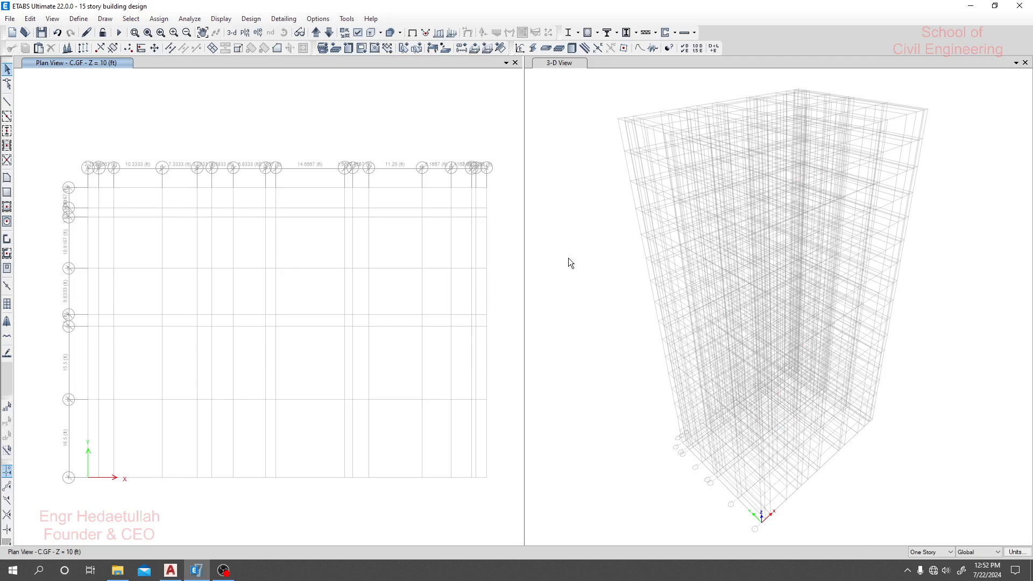
- Widen the plan view and shrink the program window to a little over half the screen's width, exposing the AutoCAD drawing beside it
left_click_drag(524, 276, 836, 281)
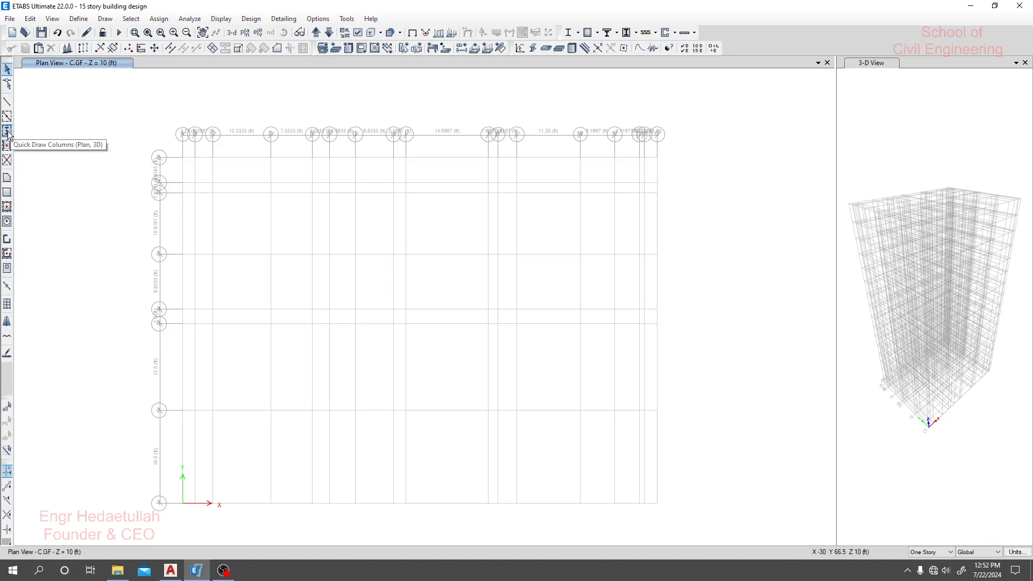
double_click(511, 6)
left_click_drag(488, 5, 508, 11)
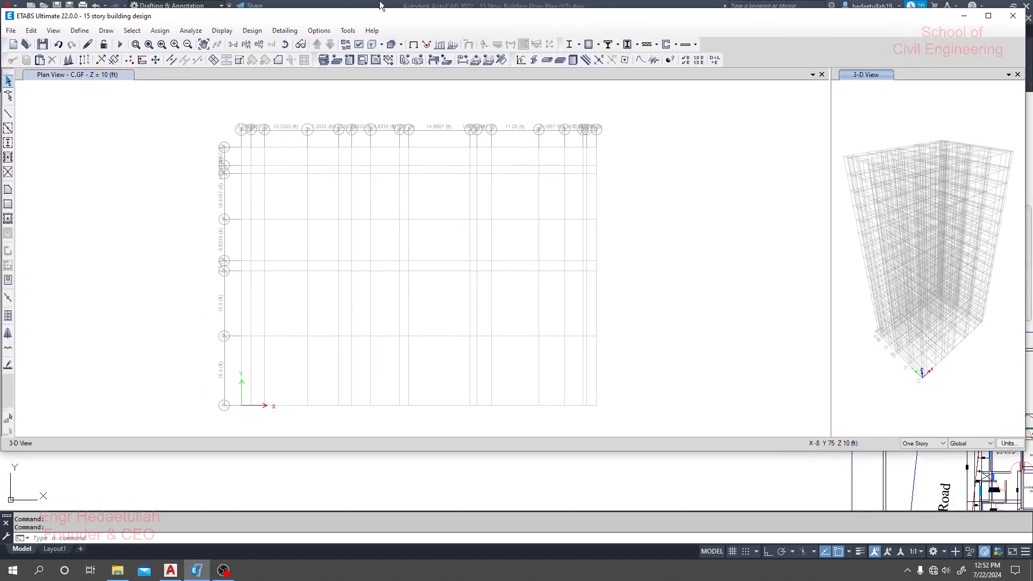
left_click_drag(380, 8, 380, 0)
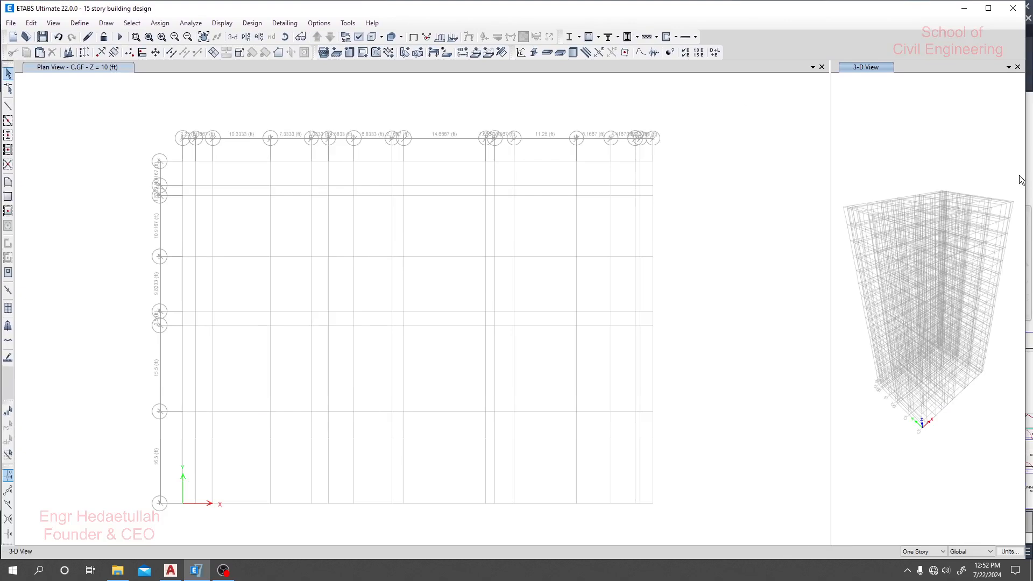
left_click_drag(1025, 174, 608, 226)
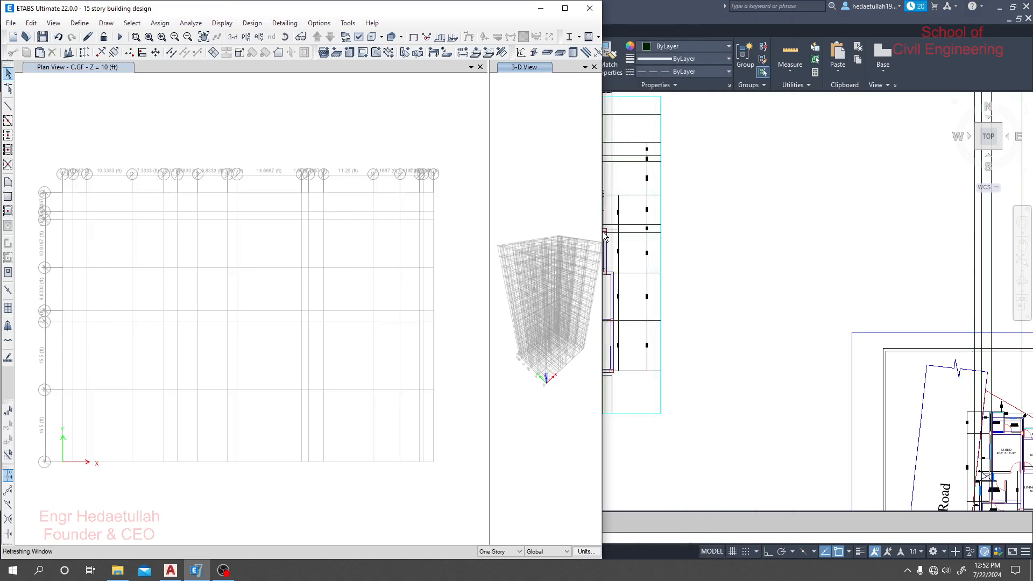
- Switch to AutoCAD and position the floor plan in the half of the screen that the other window leaves free
left_click(697, 12)
mouse_move(649, 352)
middle_mouse_down()
mouse_move(804, 392)
mouse_move(838, 390)
middle_mouse_up()
scroll(623, 383, "up", 2)
mouse_move(375, 341)
middle_mouse_down()
mouse_move(415, 414)
mouse_move(450, 405)
middle_mouse_up()
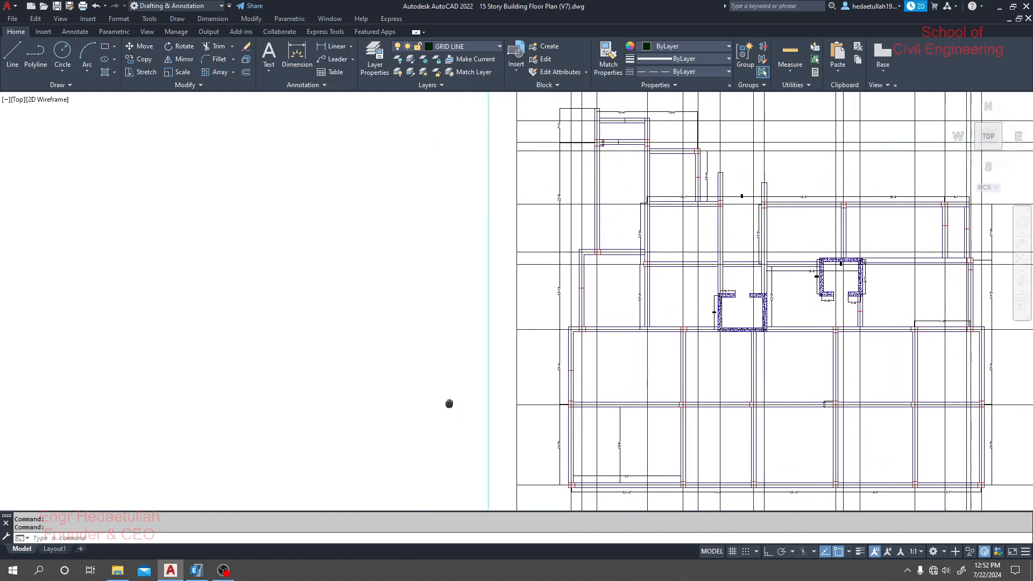
- Switch back to ETABS, close the 3-D view and narrow the window so the AutoCAD floor plan shows beside the plan view
left_click(196, 569)
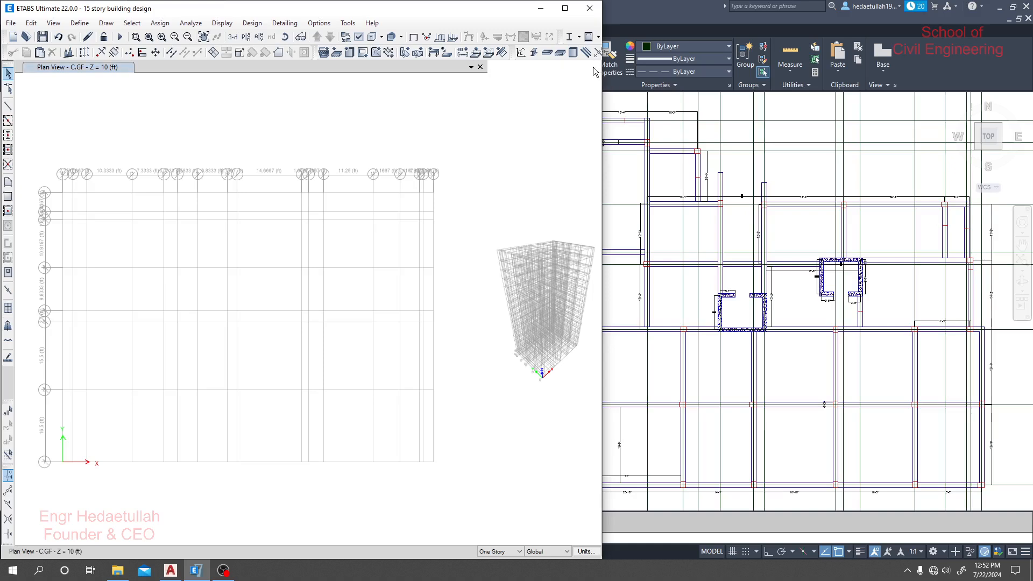
left_click(594, 67)
left_click_drag(602, 226, 559, 228)
middle_click_drag(344, 282, 324, 269)
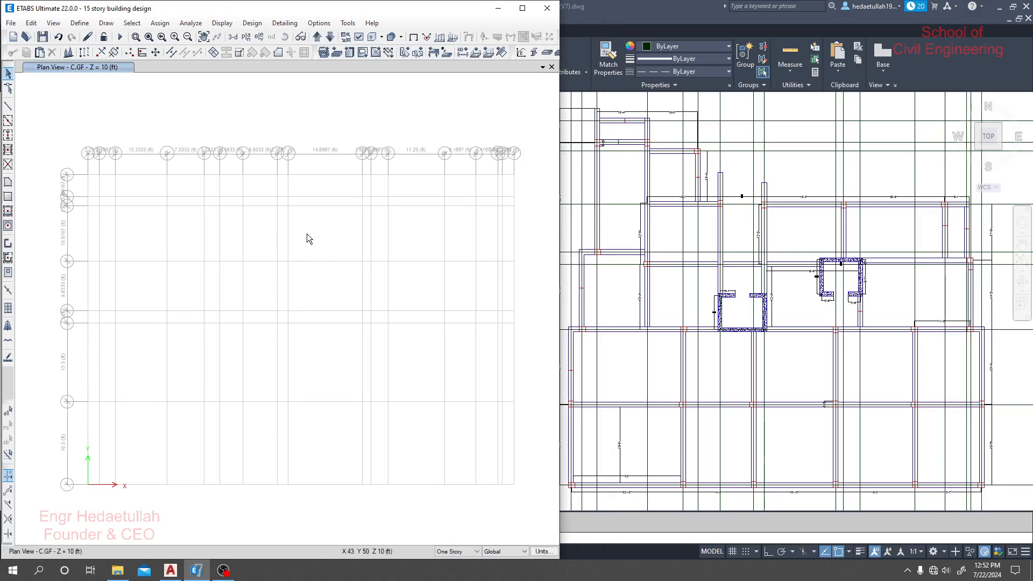
- Examine the grid lines near grids 5 to 8 up close, and fit the whole grid in the plan view
scroll(317, 291, "up", 3)
scroll(318, 290, "down", 5)
left_click(135, 37)
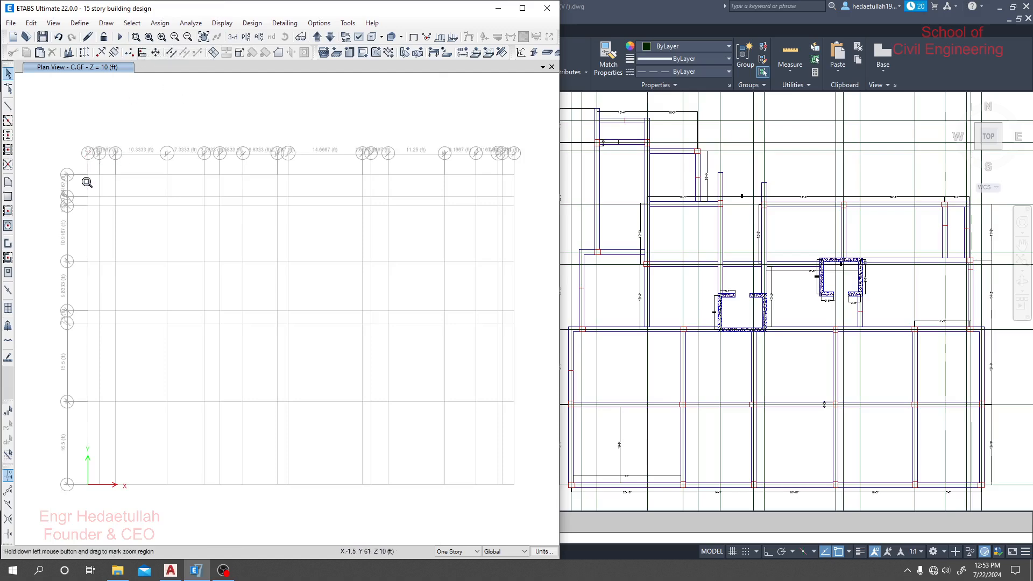
left_click_drag(76, 161, 186, 275)
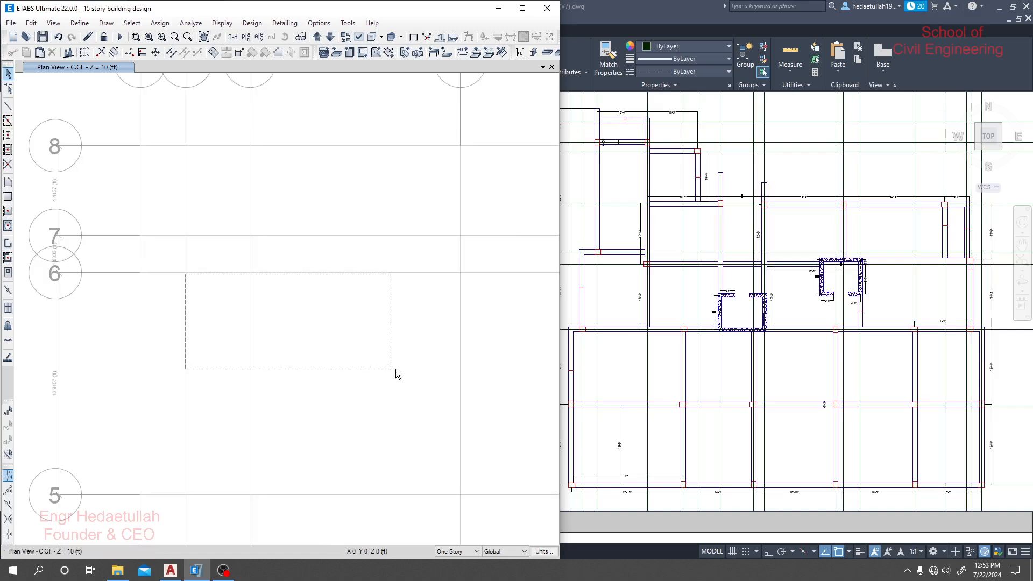
left_click_drag(395, 369, 395, 370)
scroll(237, 217, "down", 6)
middle_click_drag(263, 230, 201, 220)
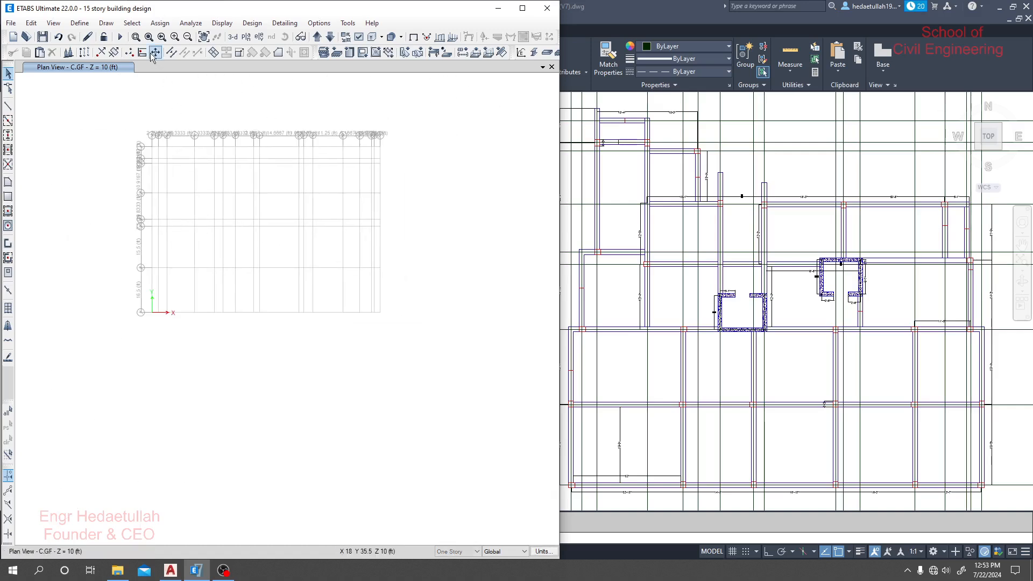
left_click(136, 37)
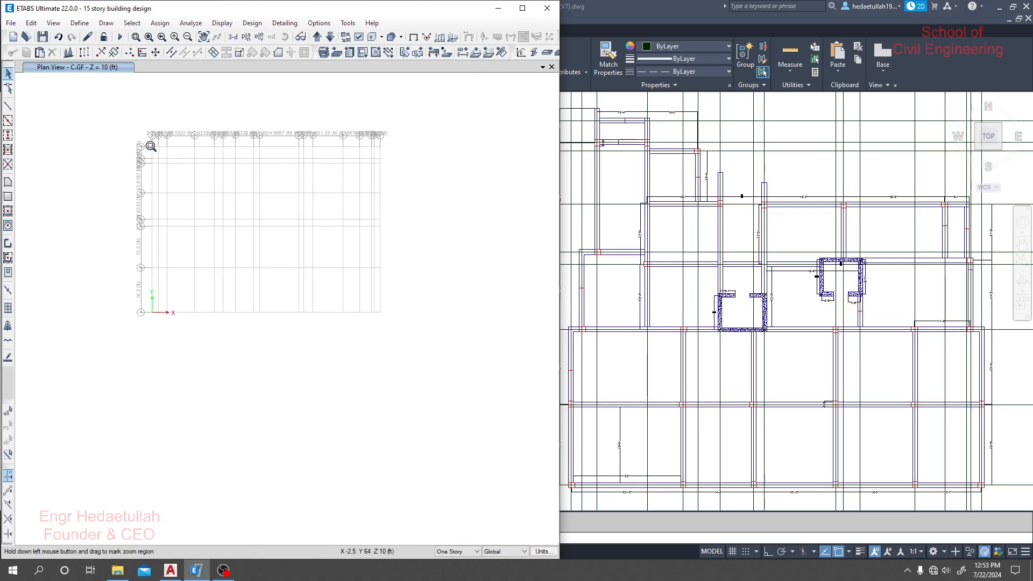
left_click_drag(151, 146, 387, 320)
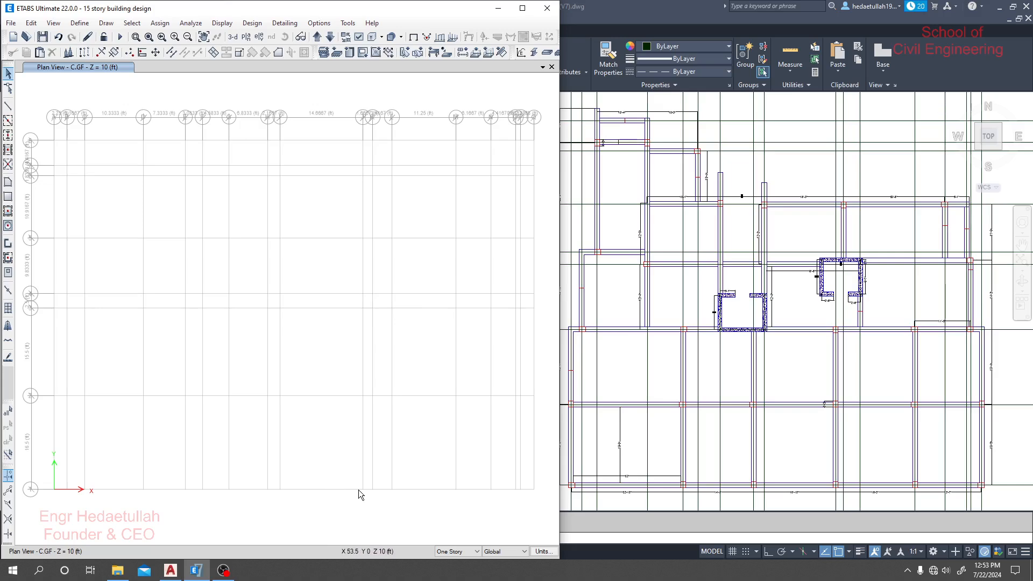
- Start Quick Draw Columns with the C1 (15x25) section and Continuous moment releases, keeping the properties window clear of the grid
left_click(8, 135)
left_click_drag(541, 168, 398, 125)
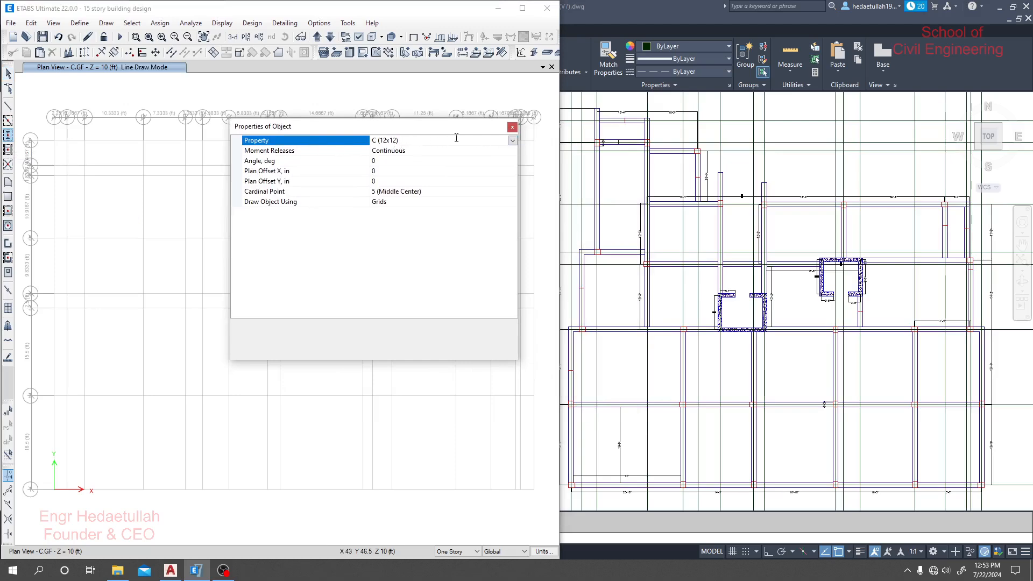
left_click(513, 140)
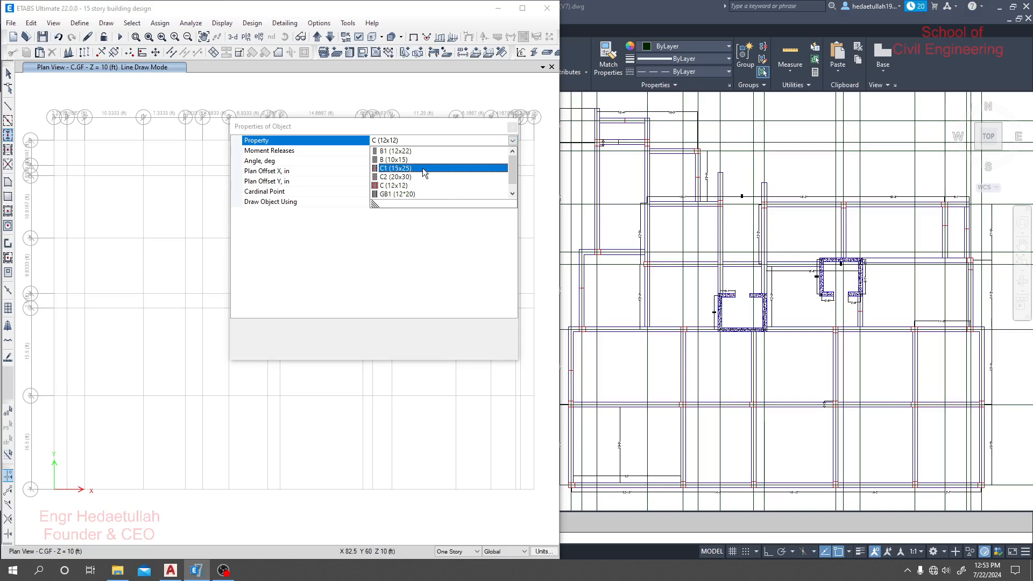
left_click(402, 170)
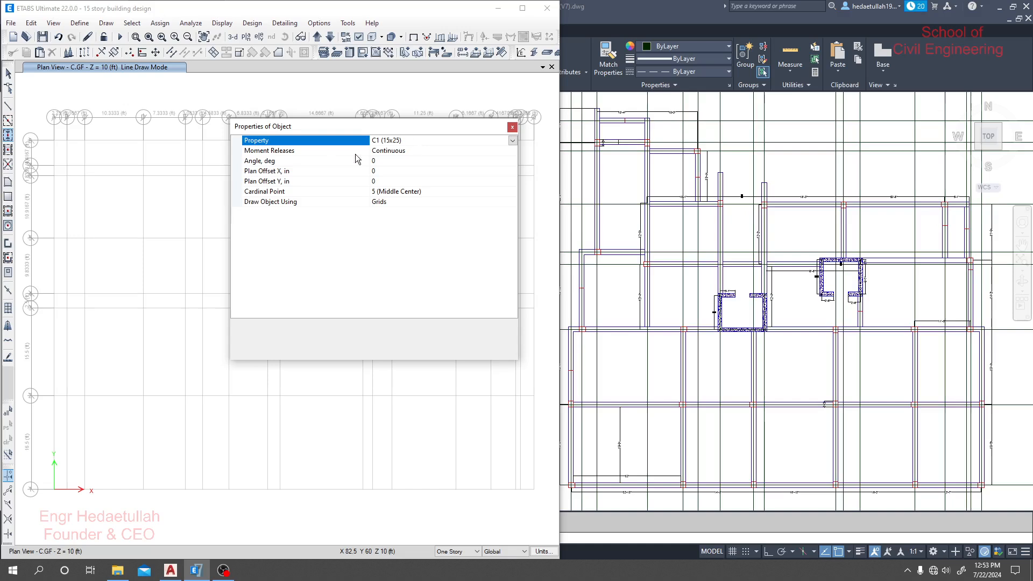
left_click(437, 152)
left_click(513, 151)
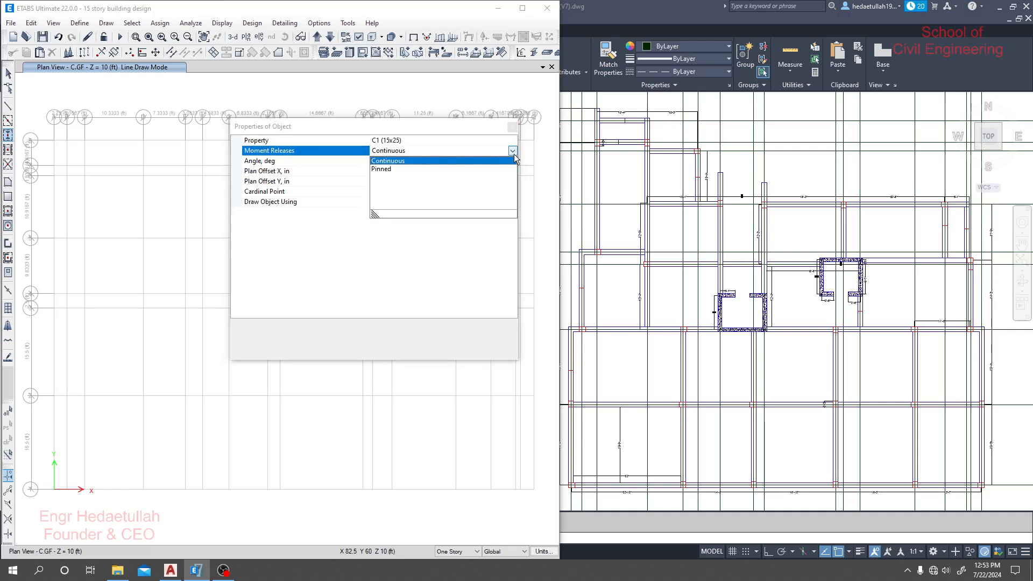
left_click(410, 161)
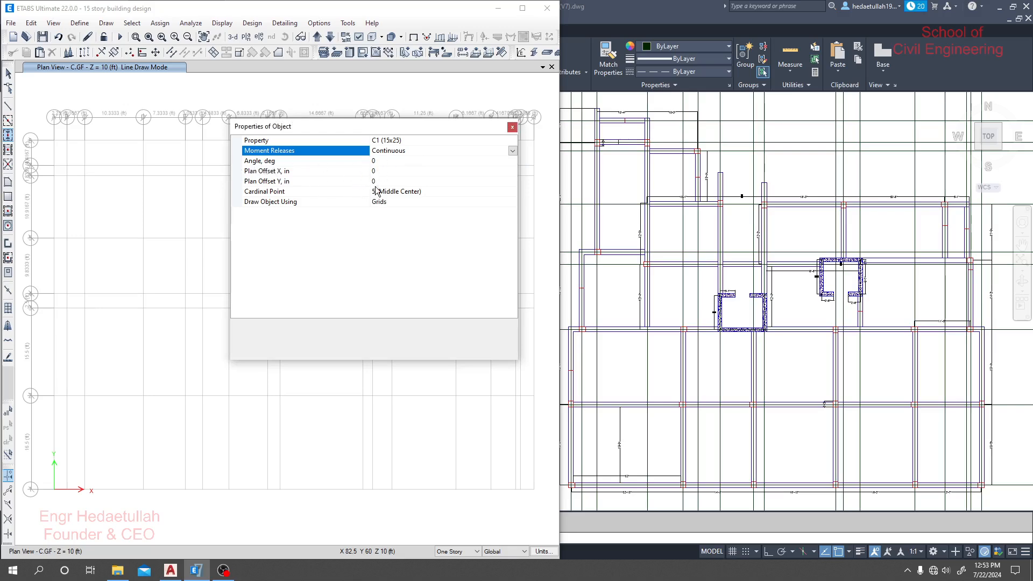
left_click_drag(388, 128, 446, 129)
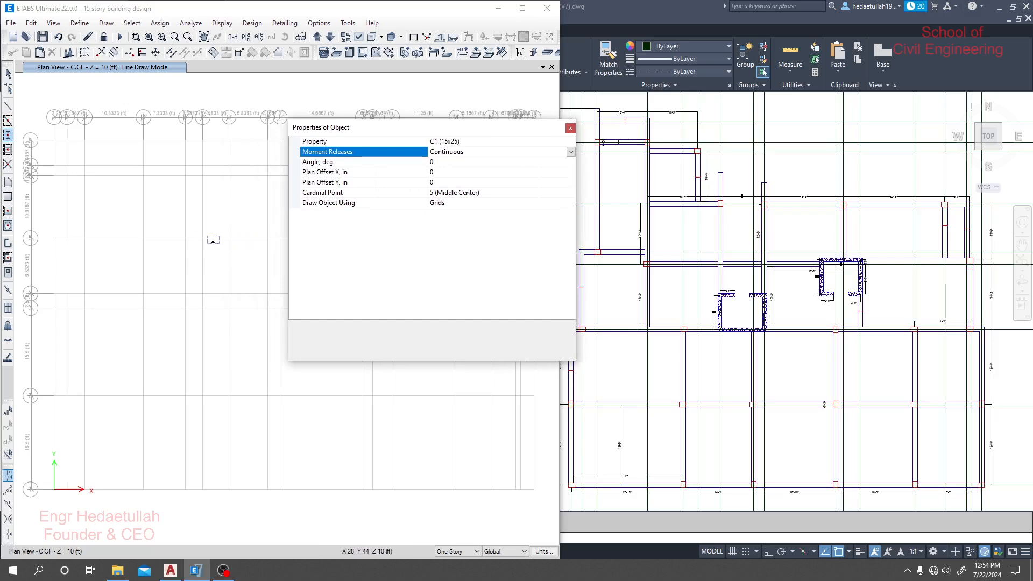
- Set the column's angle to 90 degrees while previewing it at grid point G 5
scroll(247, 243, "up", 4)
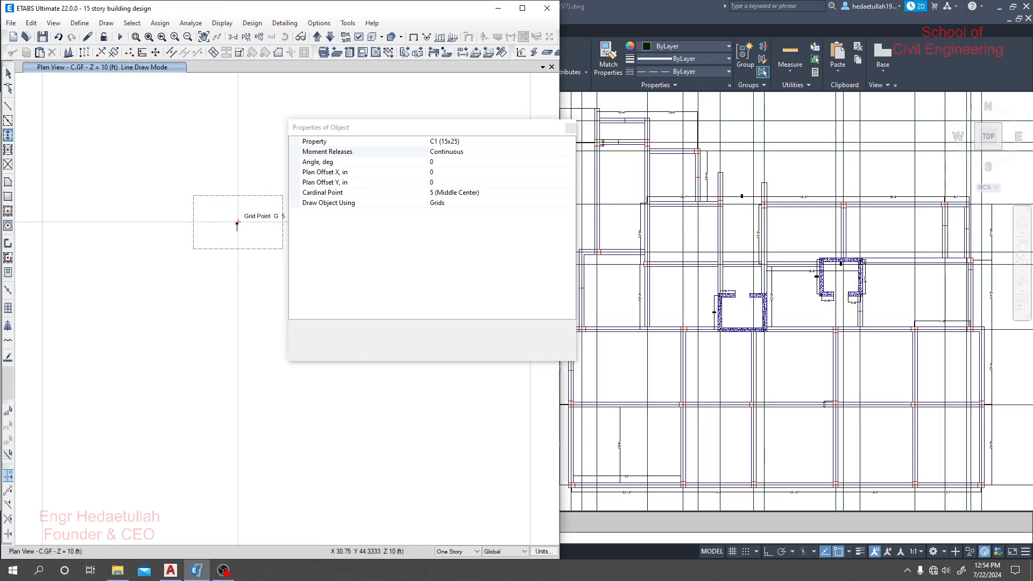
left_click(396, 162)
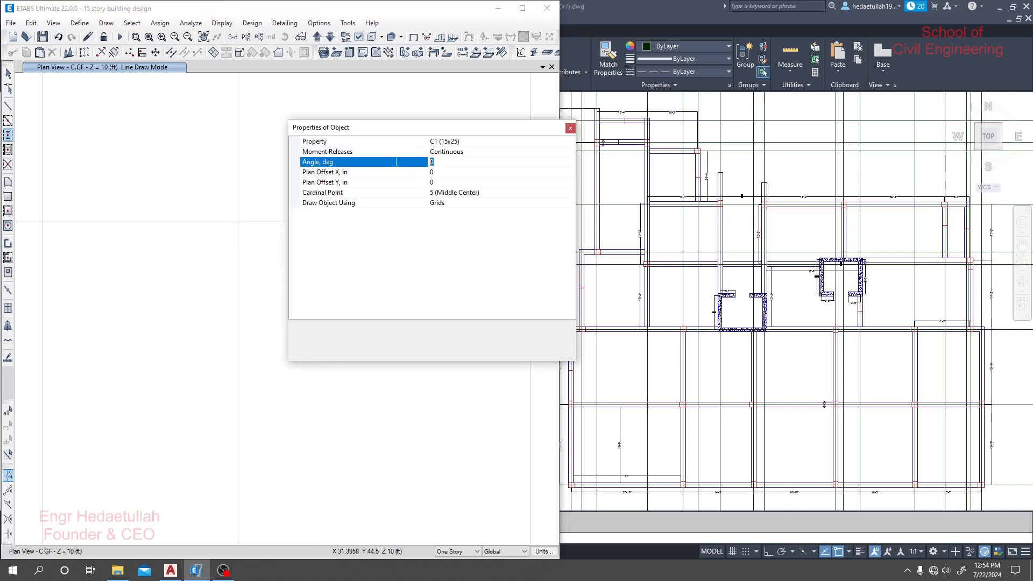
type("90")
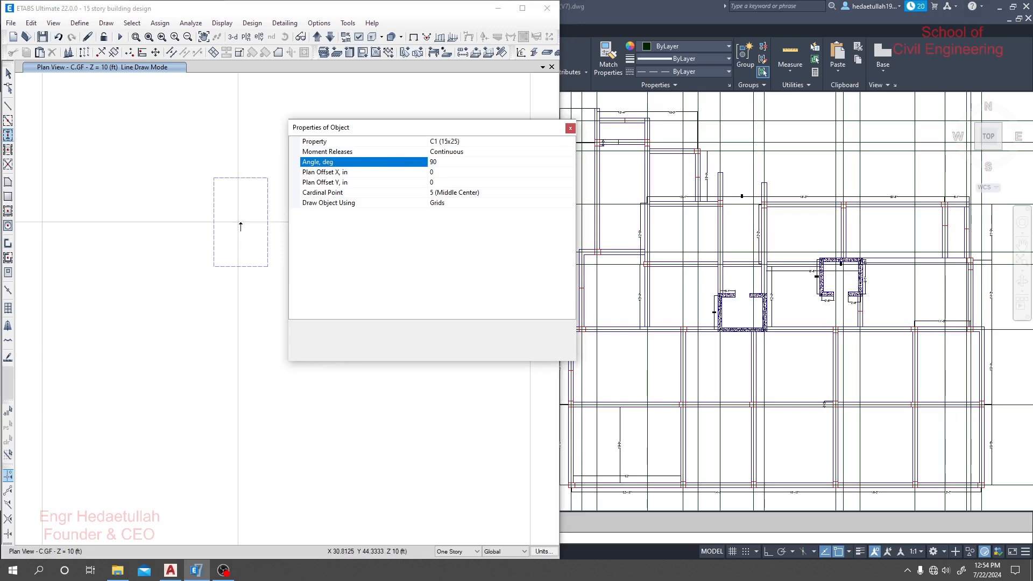
- Try a plan offset X of 10 in for the column preview, and reset the offset to 0
left_click(451, 173)
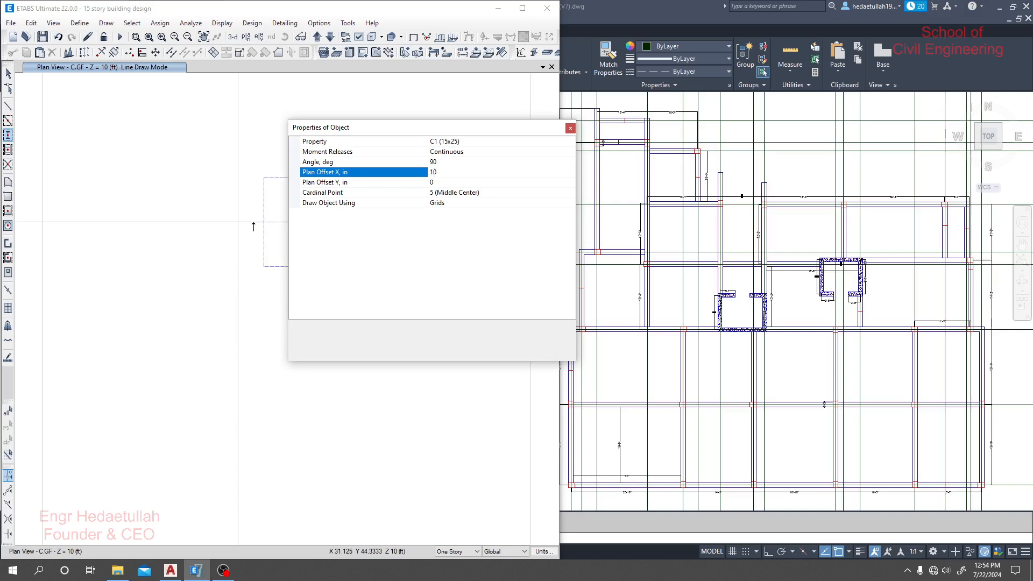
middle_click_drag(237, 221, 136, 231)
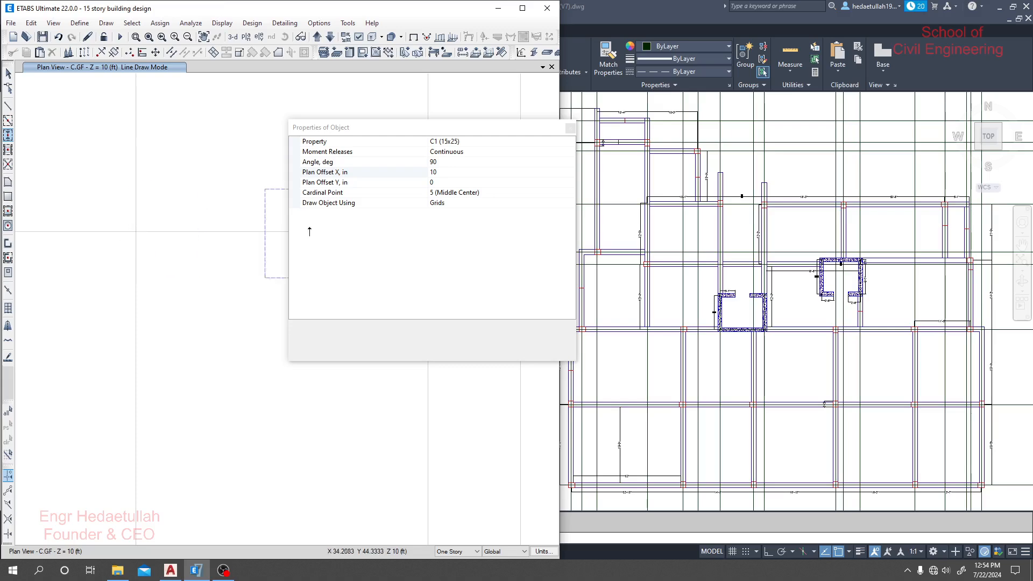
left_click(453, 172)
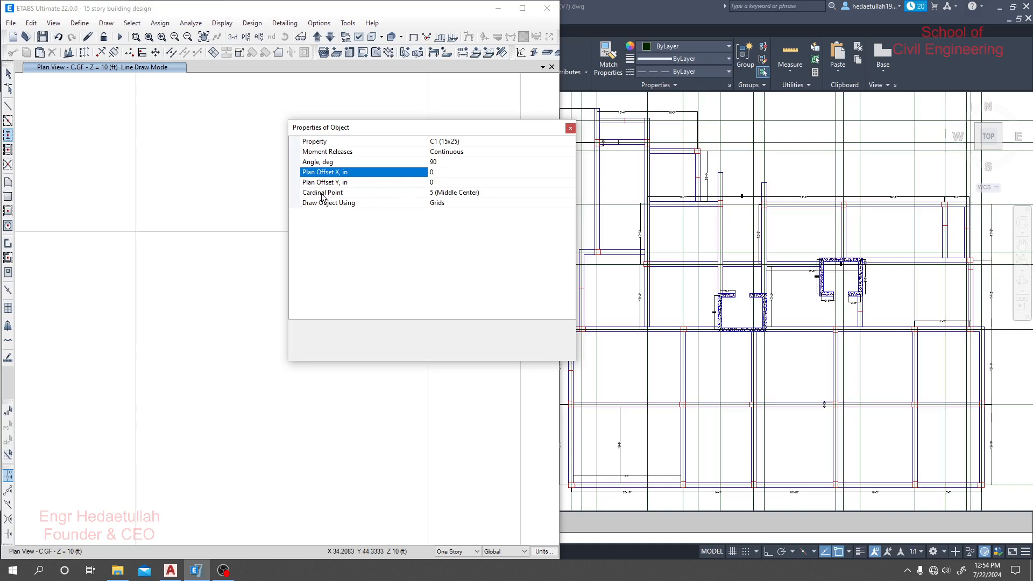
- Keep the column's cardinal point at 5 (Middle Center) and have columns drawn using Grids
left_click(515, 192)
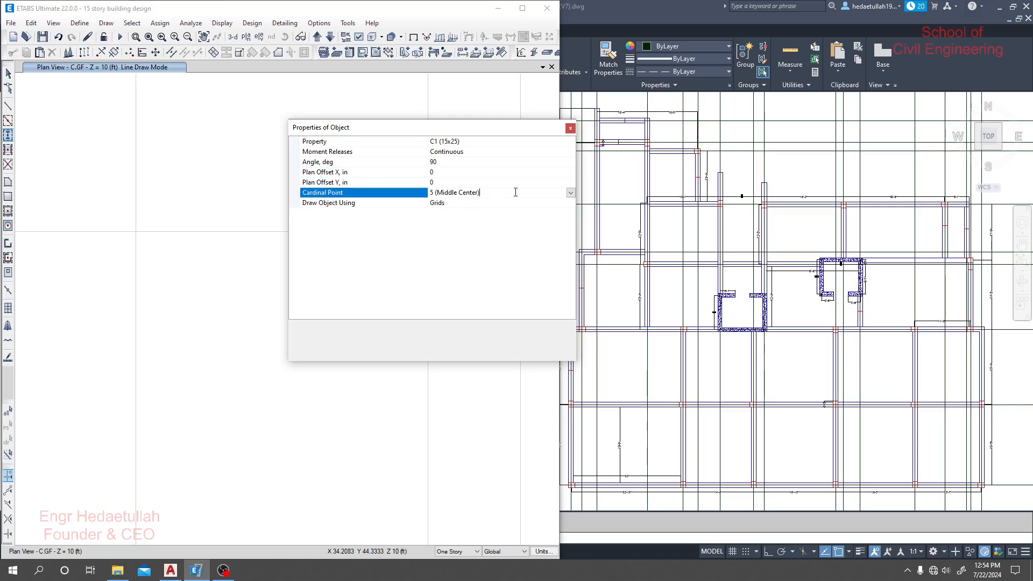
left_click(570, 192)
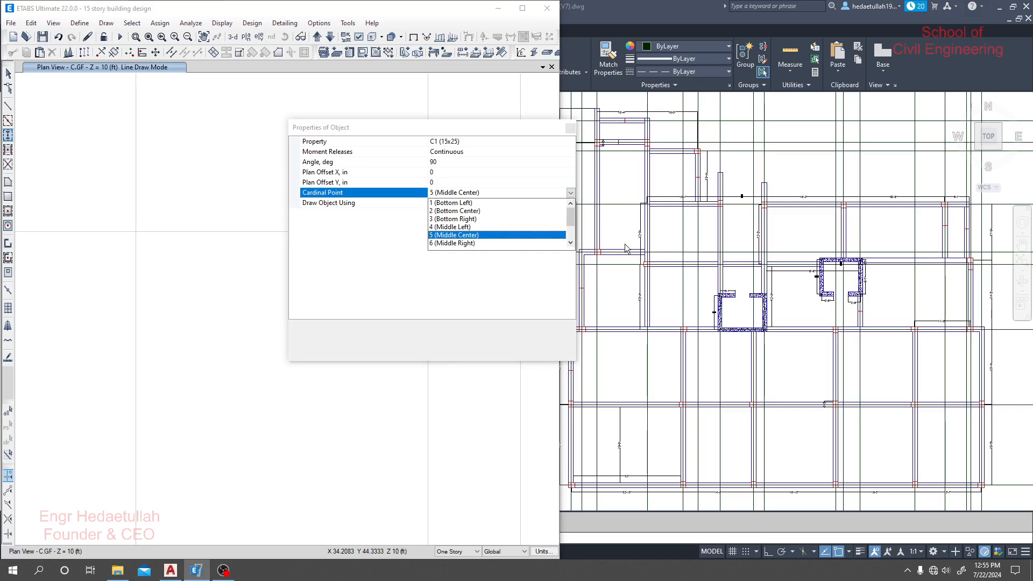
mouse_move(570, 218)
left_mouse_down()
mouse_move(571, 241)
mouse_move(577, 204)
left_mouse_up()
scroll(473, 222, "down", 2)
scroll(463, 242, "up", 2)
left_click(447, 237)
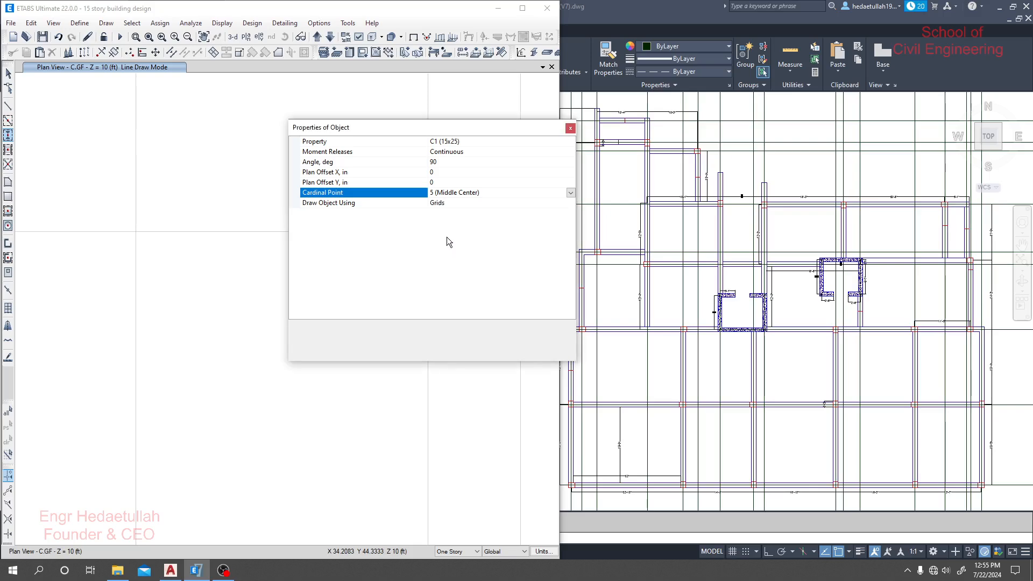
left_click(565, 205)
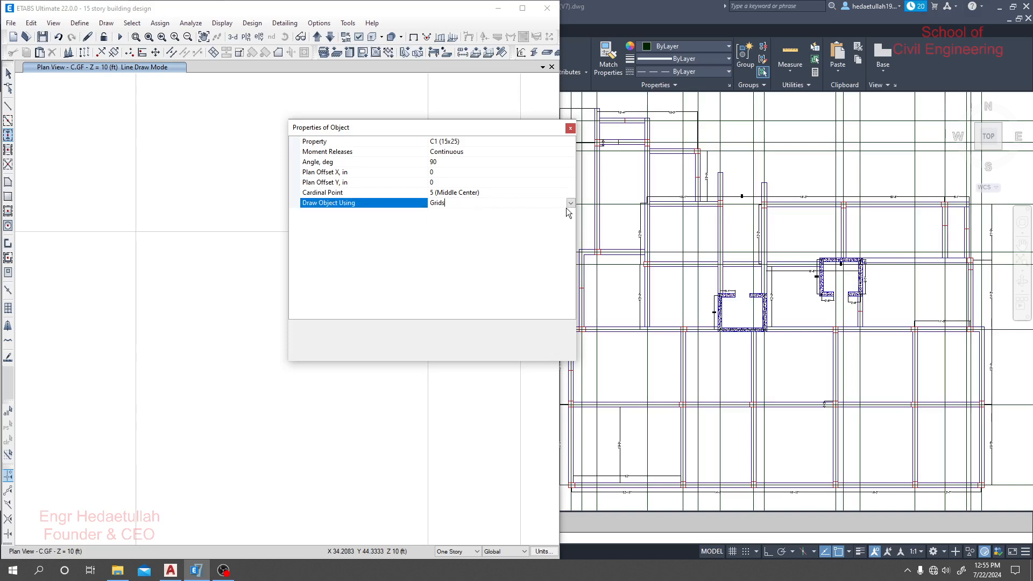
left_click(569, 203)
left_click(445, 214)
- Set the column's angle to 0 degrees and move the properties window clear of the refitted plan grid
left_click(450, 163)
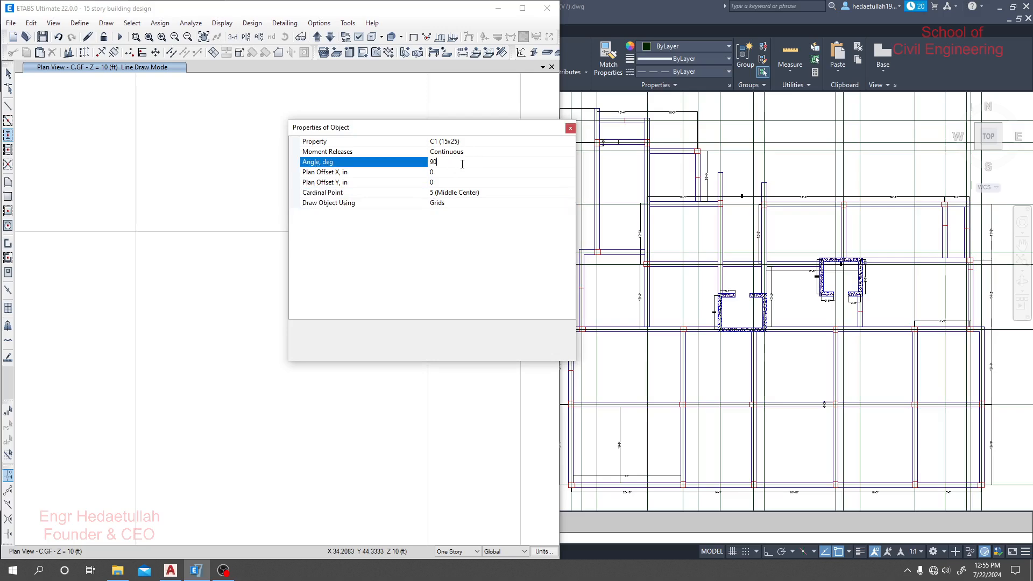
type("0")
middle_click_drag(150, 404, 225, 288)
scroll(187, 325, "down", 3)
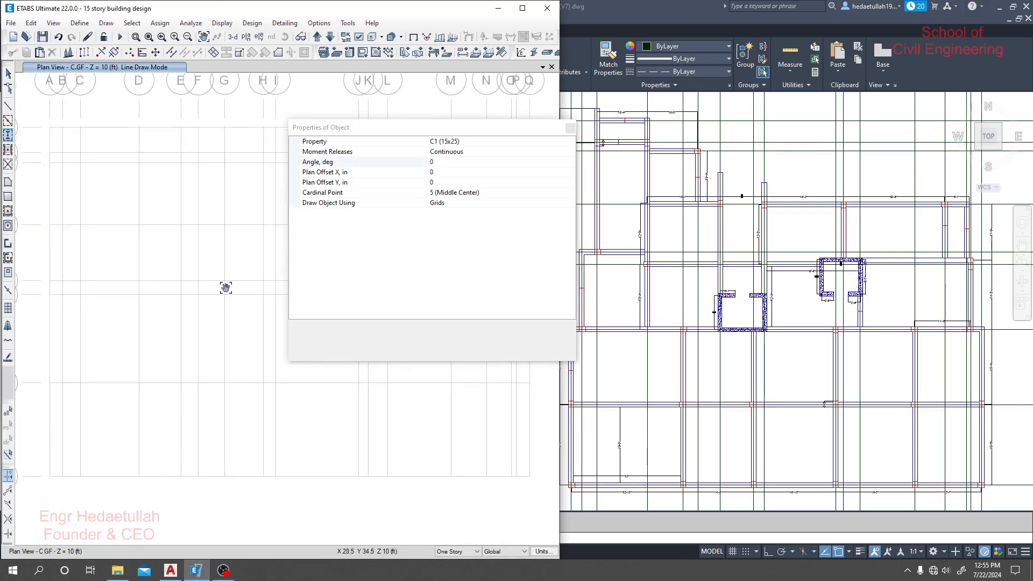
scroll(193, 323, "down", 4)
middle_click_drag(194, 326, 190, 331)
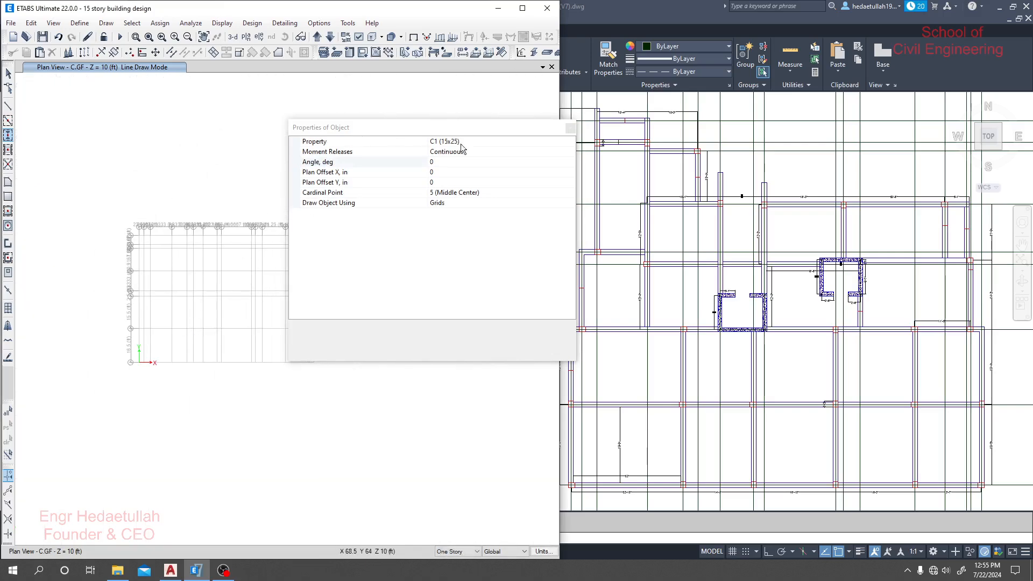
left_click_drag(488, 127, 543, 94)
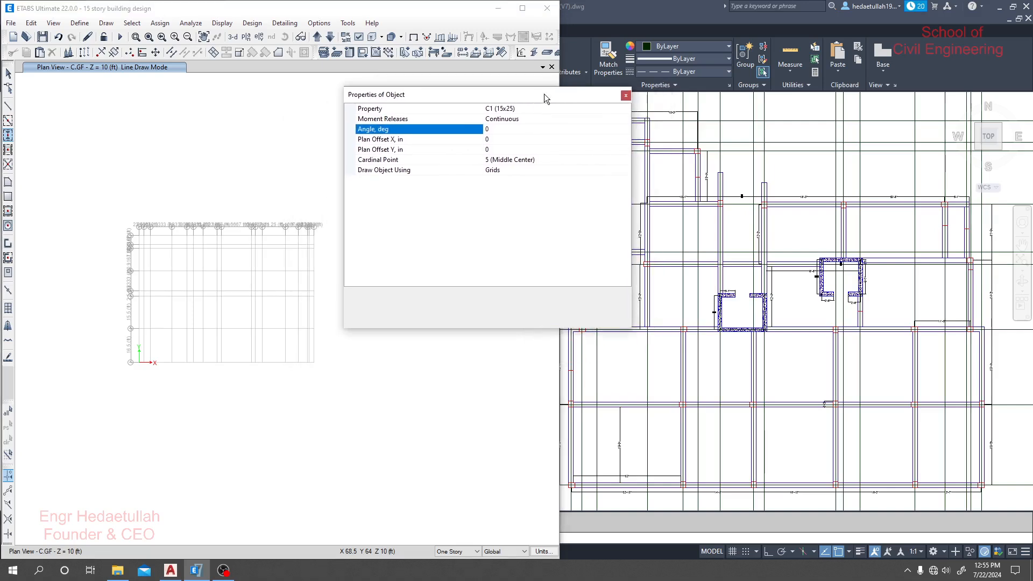
left_click(148, 37)
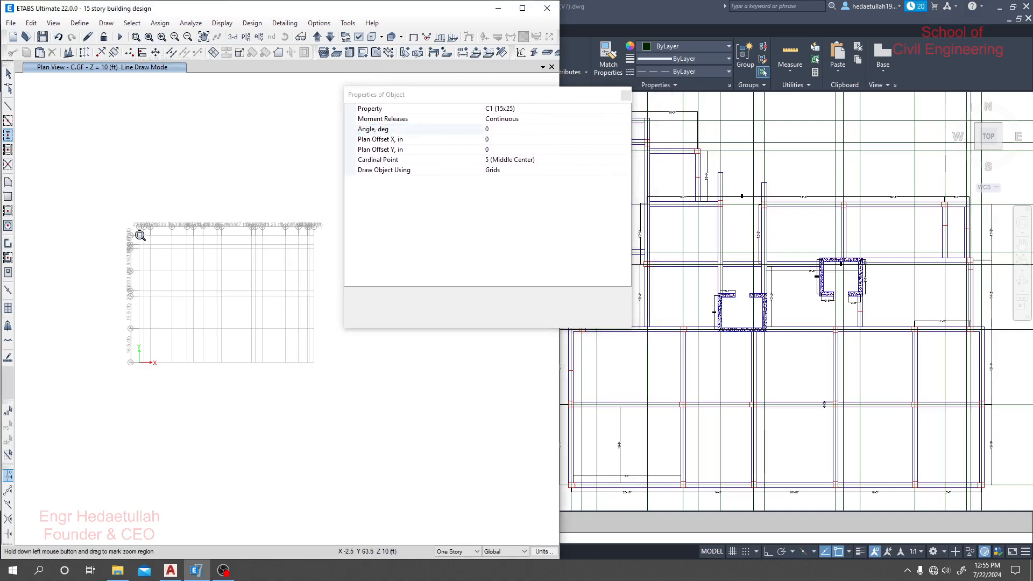
left_click_drag(130, 227, 320, 372)
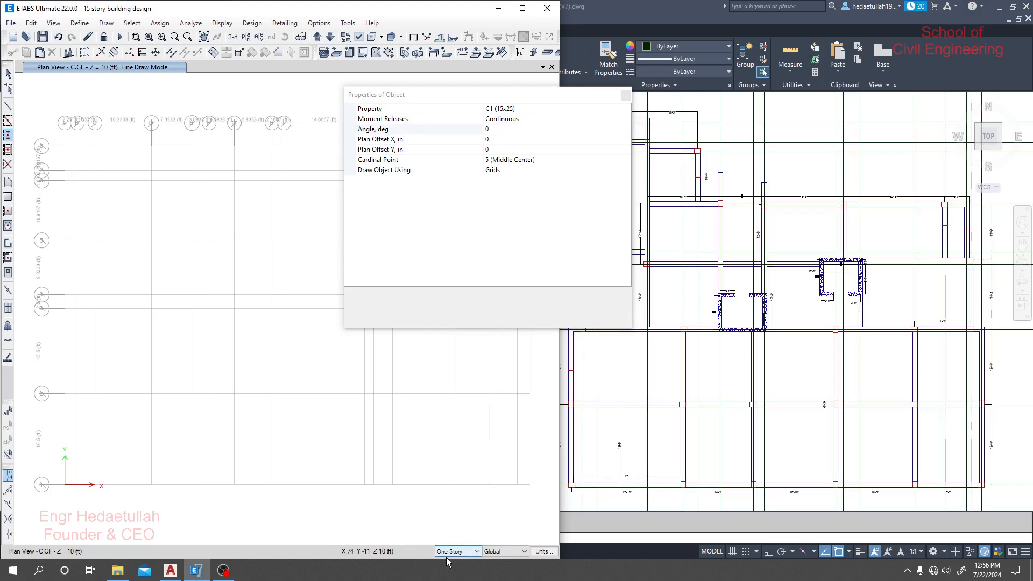
- With drawing limited to One Story, place C1 (15x25) columns at grid points A 1 and Q 1, and end the column drawing
left_click(524, 552)
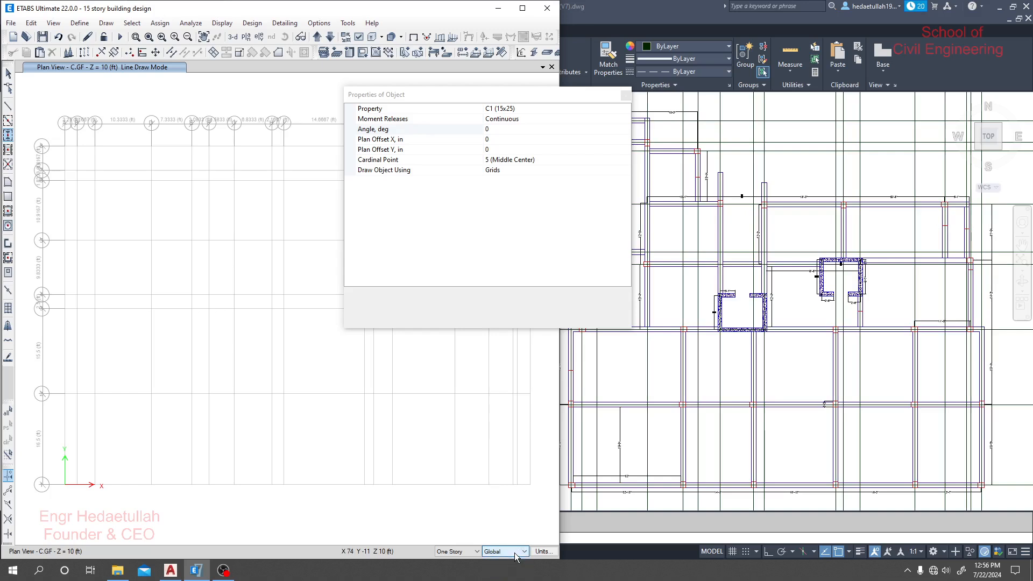
left_click(475, 551)
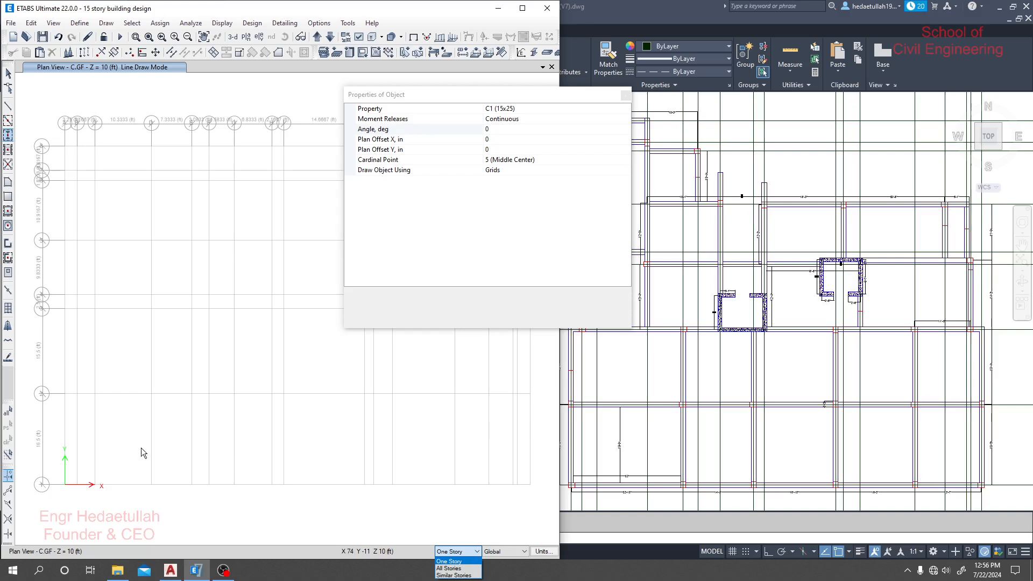
left_click(454, 561)
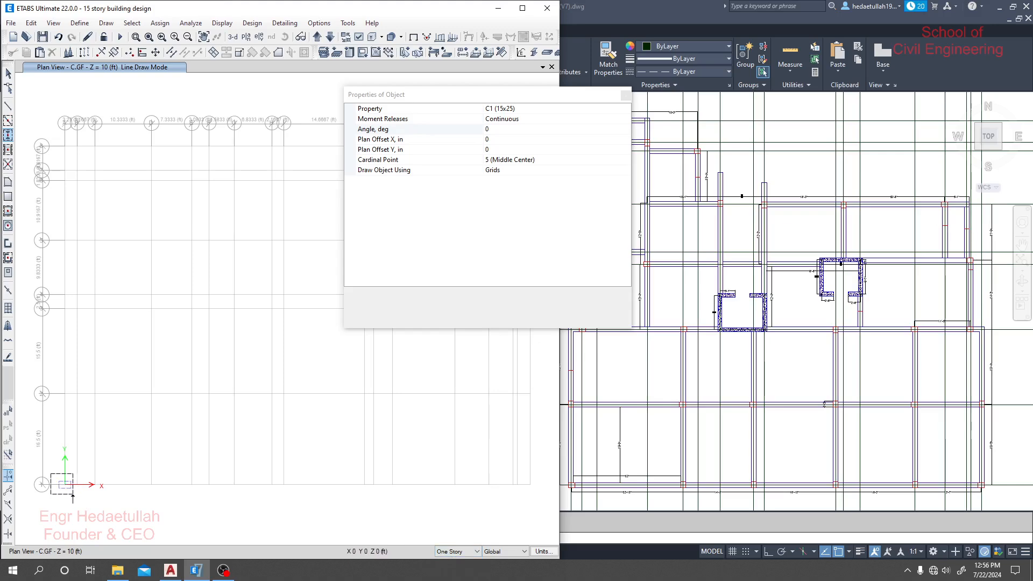
left_click(72, 495)
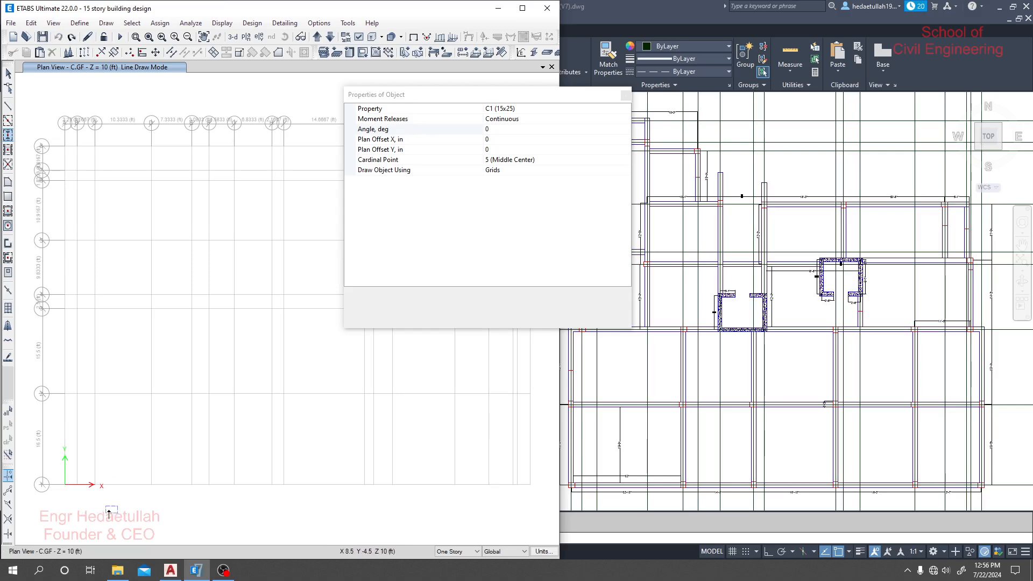
left_click(65, 486)
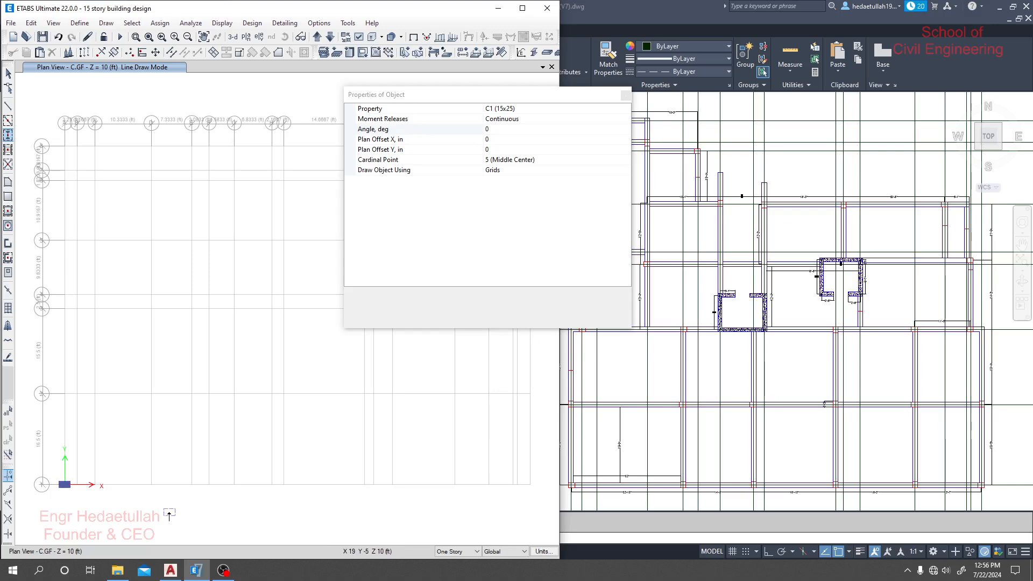
left_click(529, 485)
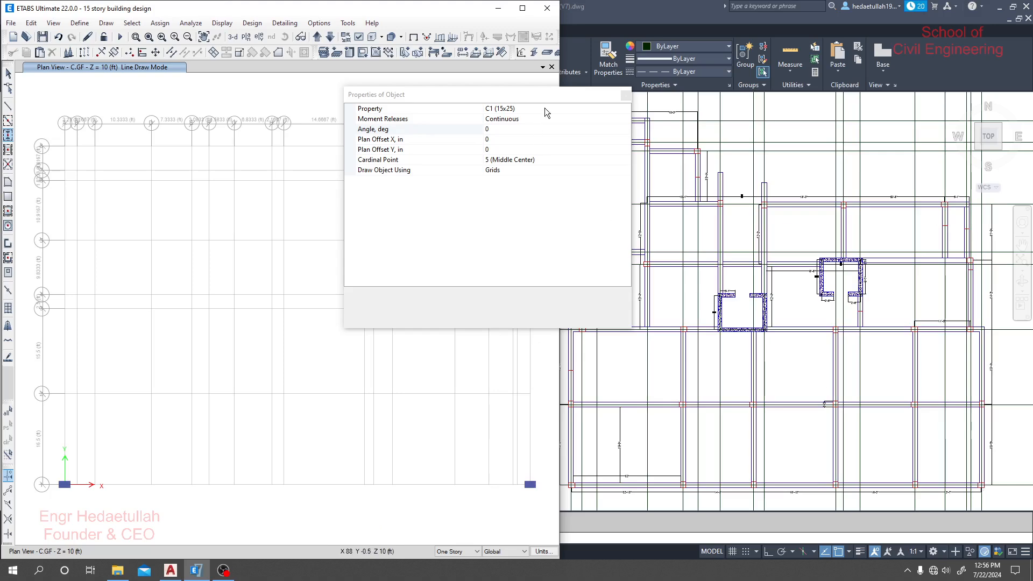
left_click_drag(549, 96, 438, 94)
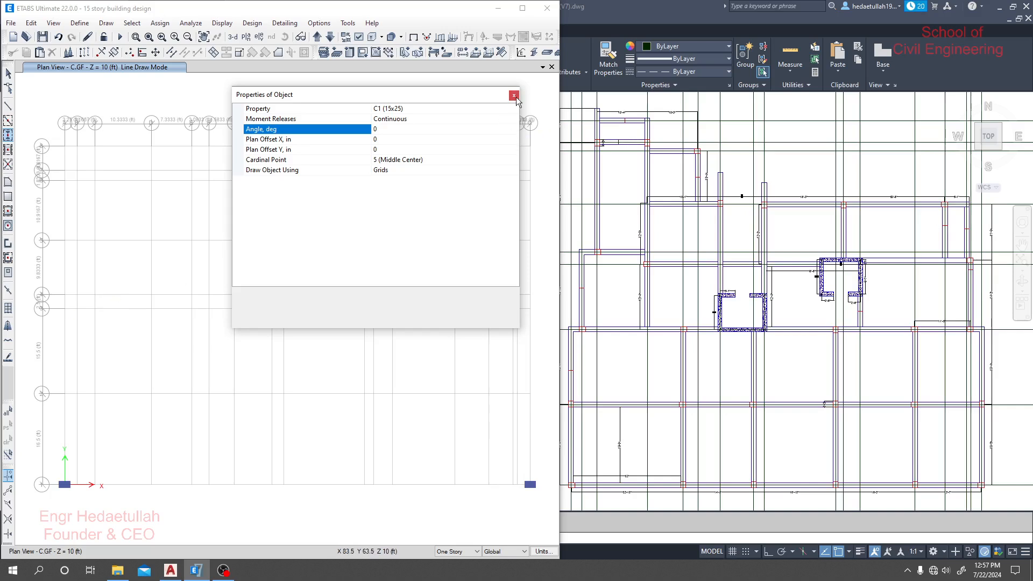
left_click_drag(505, 96, 426, 97)
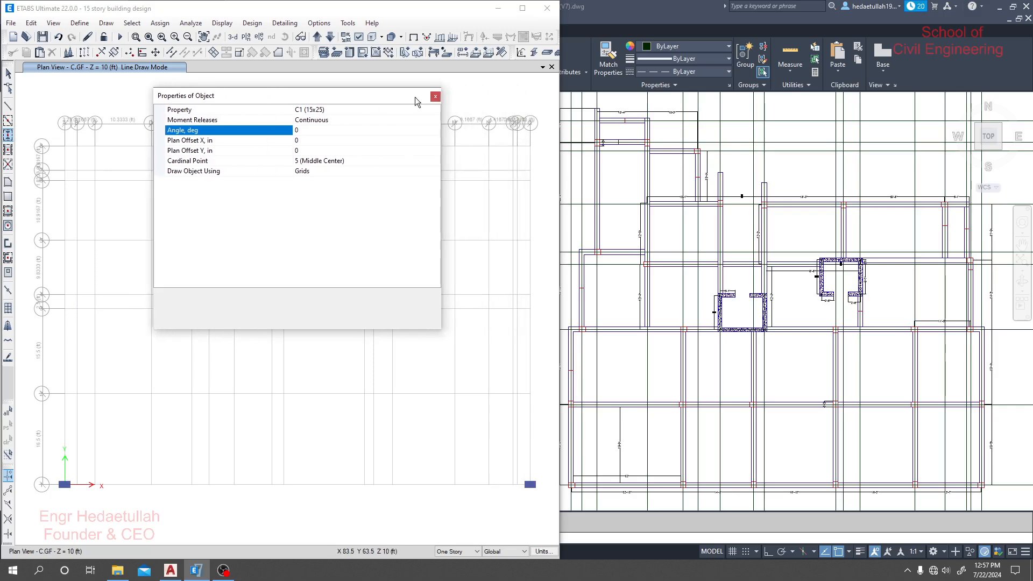
left_click(434, 97)
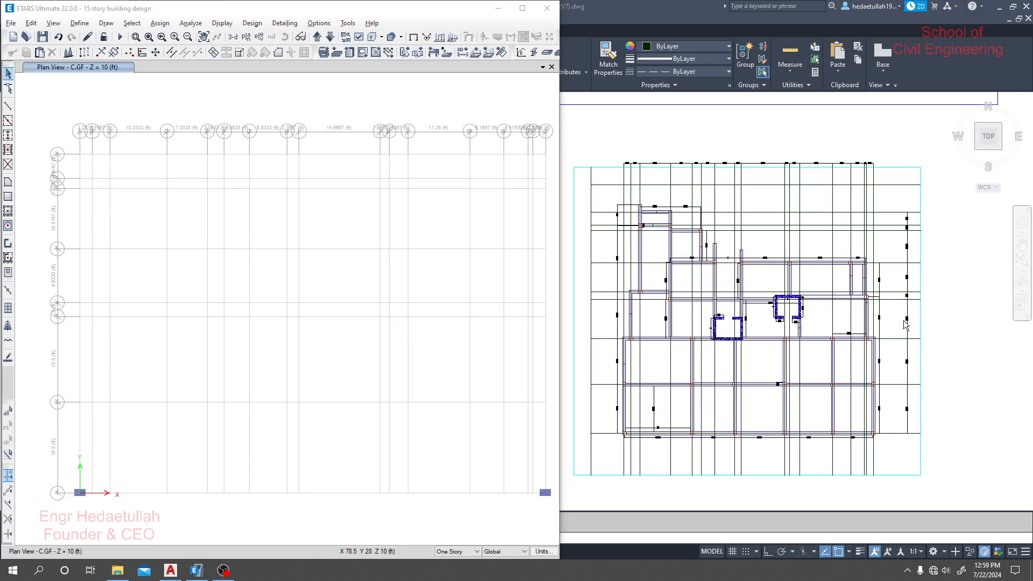
- Check the Y grid dimensions in the AutoCAD floor plan, and open ETABS grid system G1 for editing with its data displayed as spacing
scroll(910, 319, "up", 4)
scroll(890, 319, "up", 4)
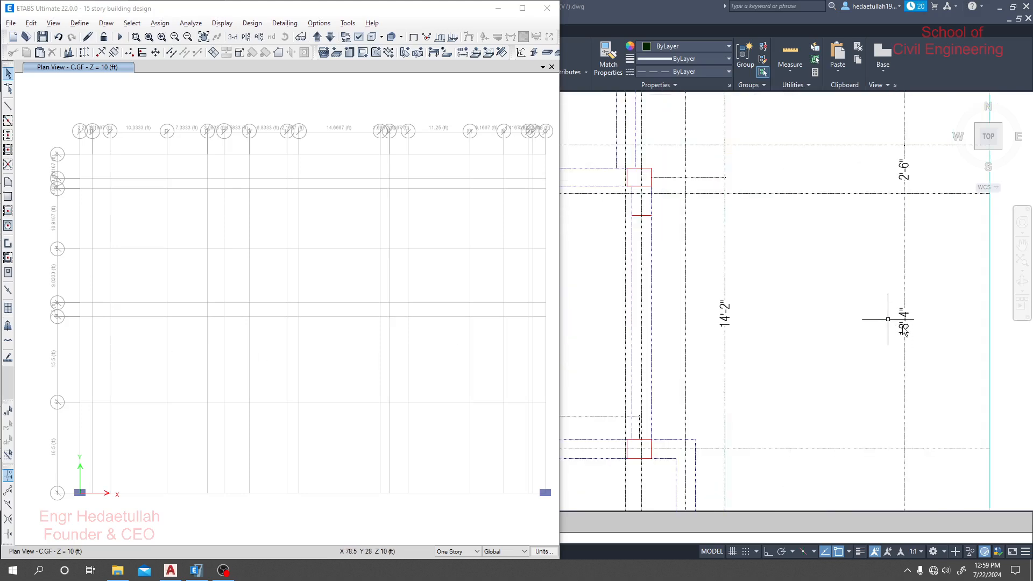
left_click(755, 336)
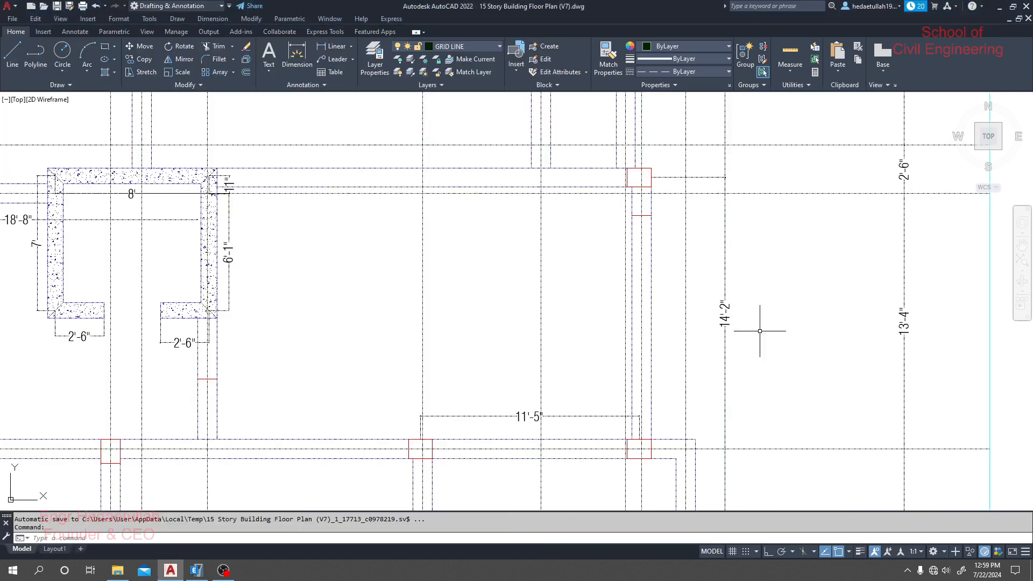
left_click(204, 574)
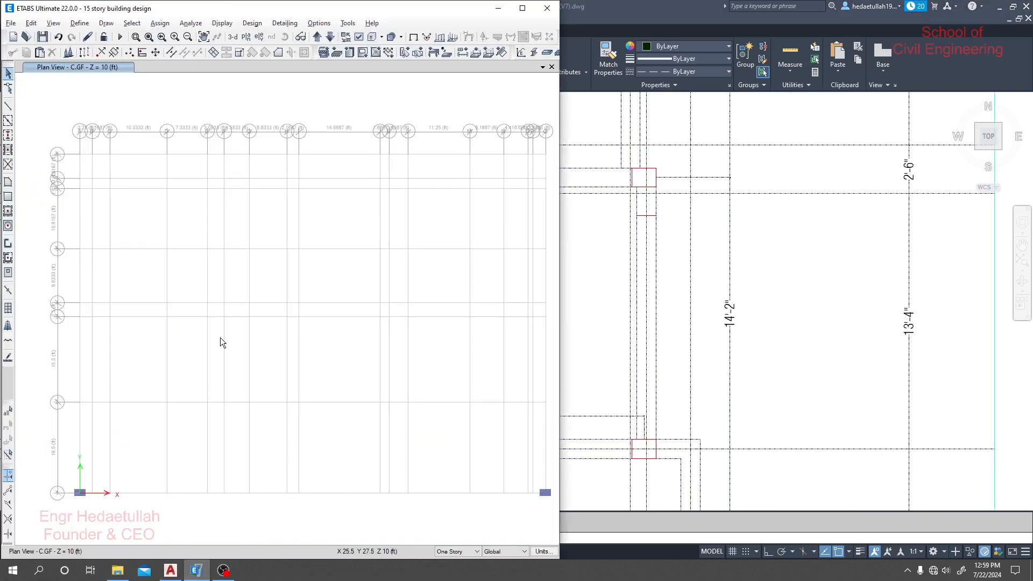
right_click(317, 205)
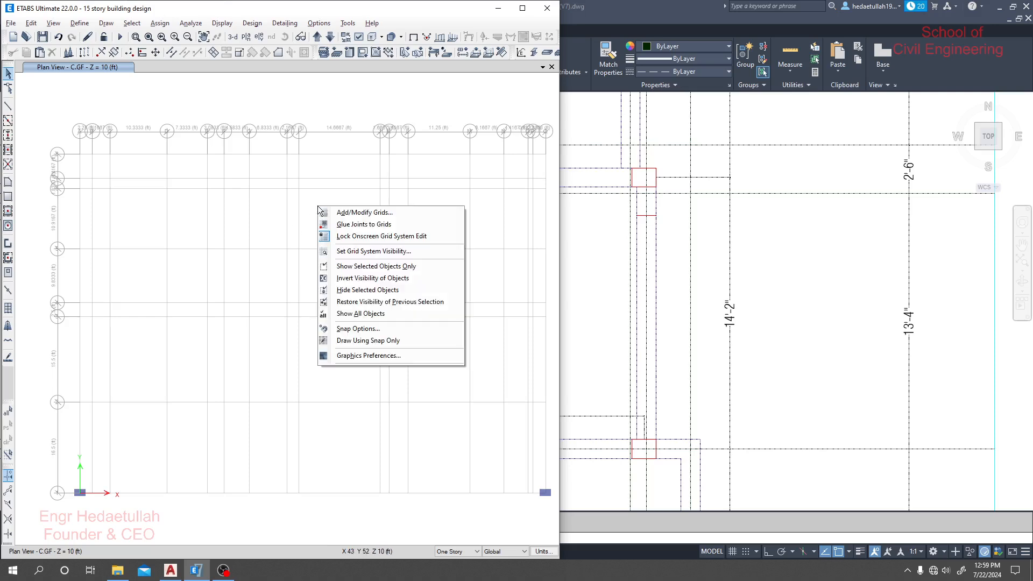
left_click(364, 213)
left_click_drag(509, 118, 316, 99)
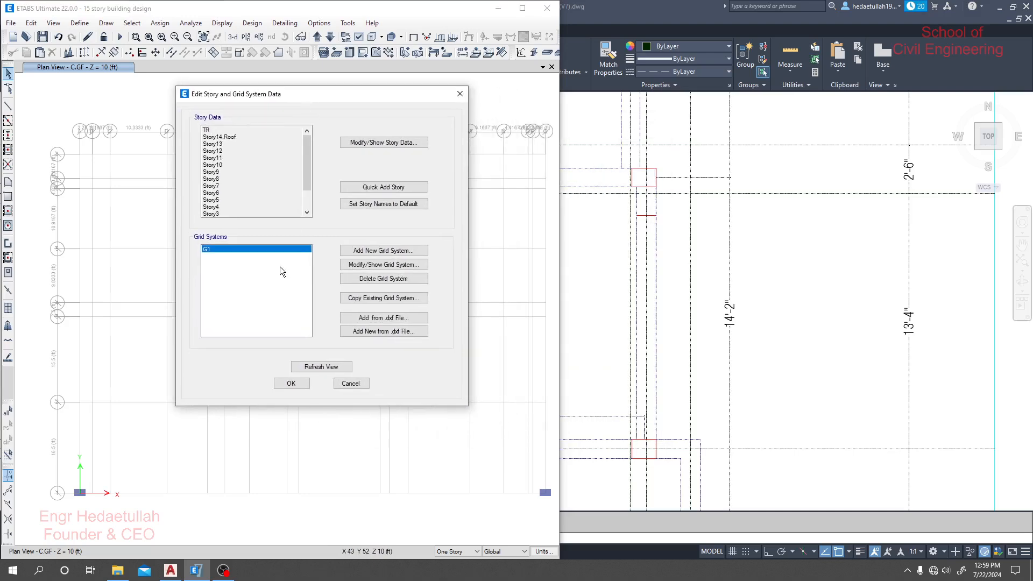
left_click(370, 264)
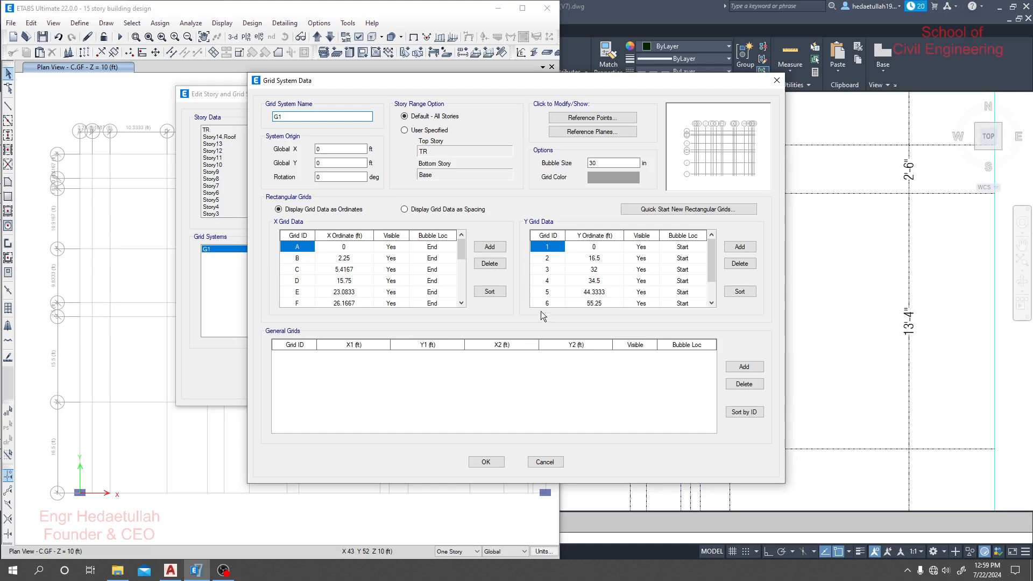
left_click(428, 209)
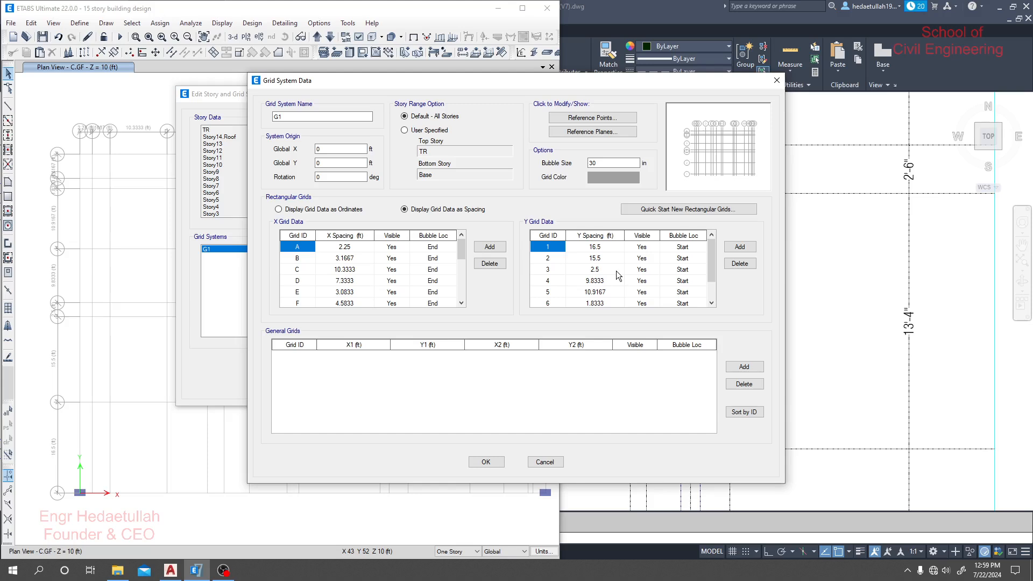
- Add a Y grid after grid 8 and set the new grid's spacing to 13'4, following the AutoCAD plan
left_click(548, 269)
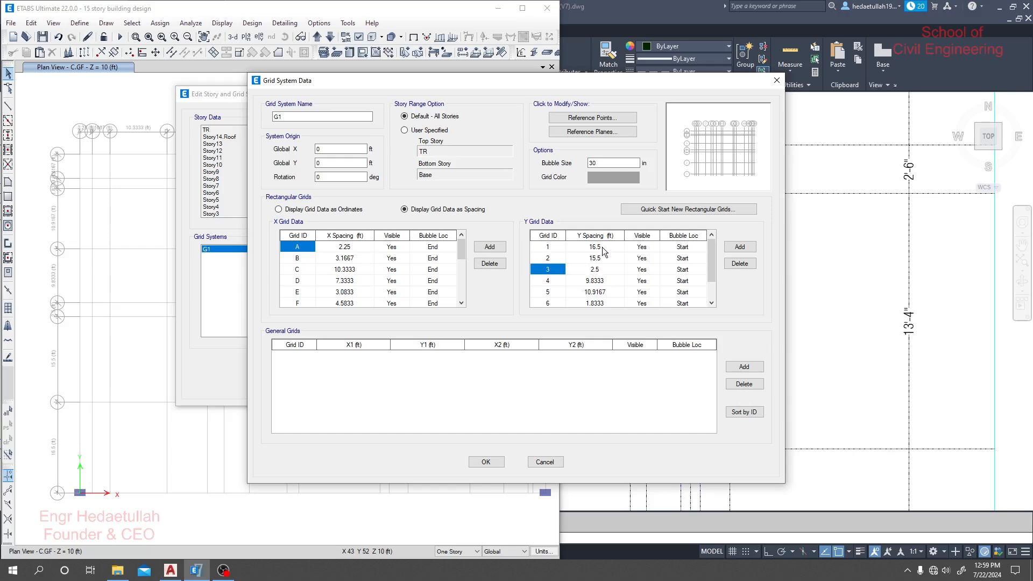
left_click(602, 247)
left_click(598, 257)
left_click(540, 260)
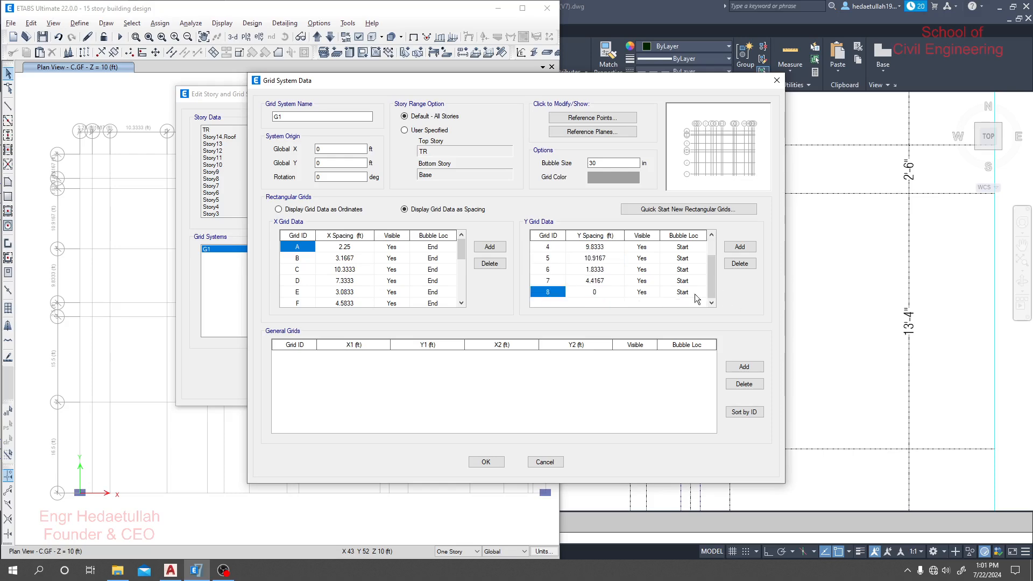
left_click(739, 247)
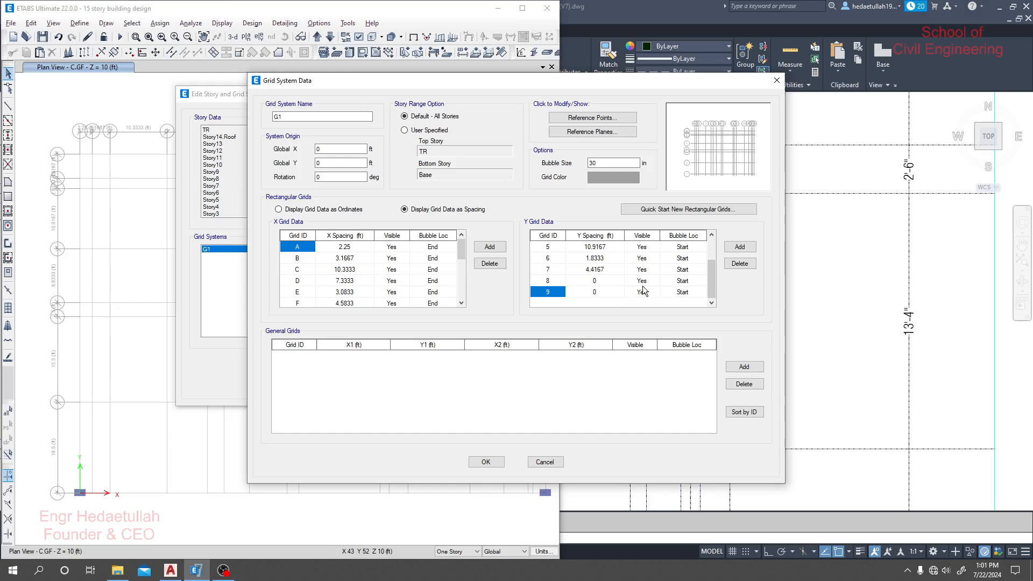
left_click(601, 284)
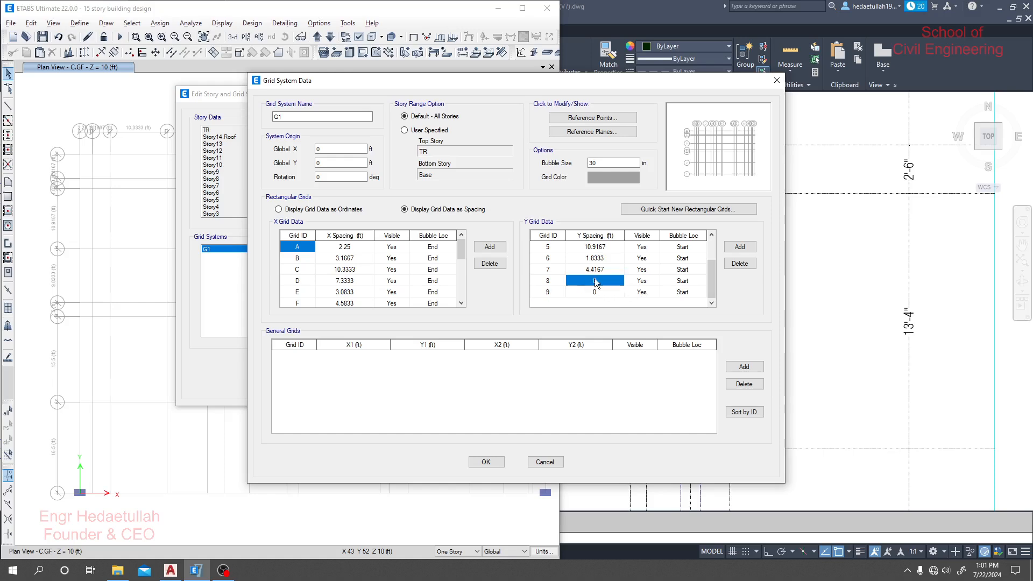
left_click(170, 570)
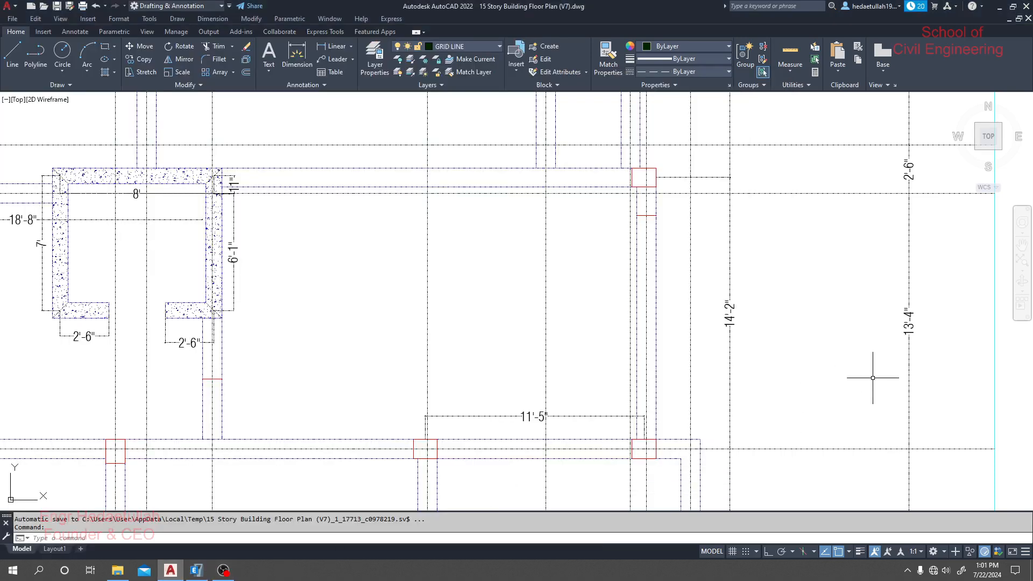
left_click(197, 569)
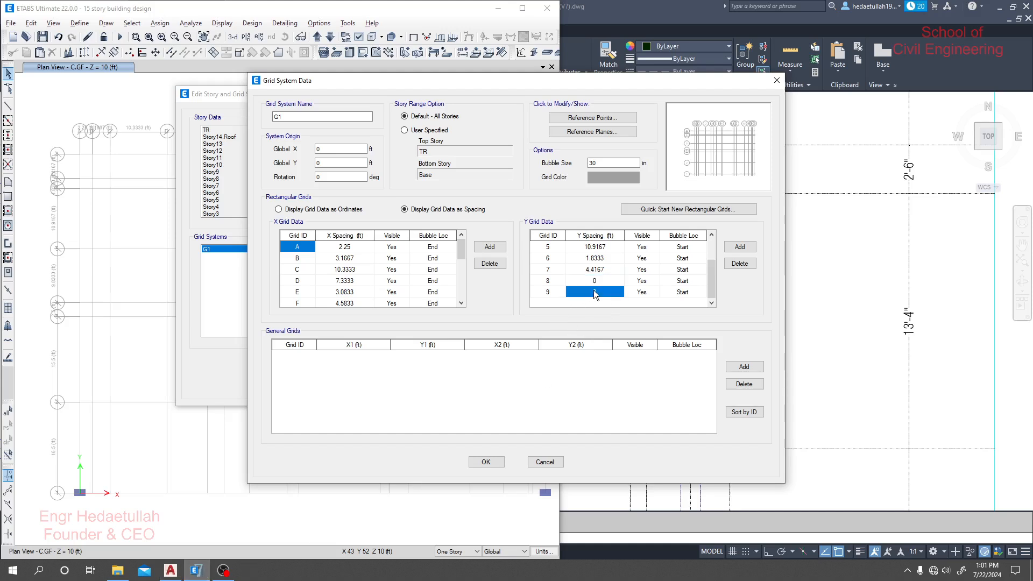
type("13")
type("'4")
- Try to move the new grid by copying the ID of Y grid 9 onto grid 2, and discard the grid changes
scroll(560, 292, "up", 2)
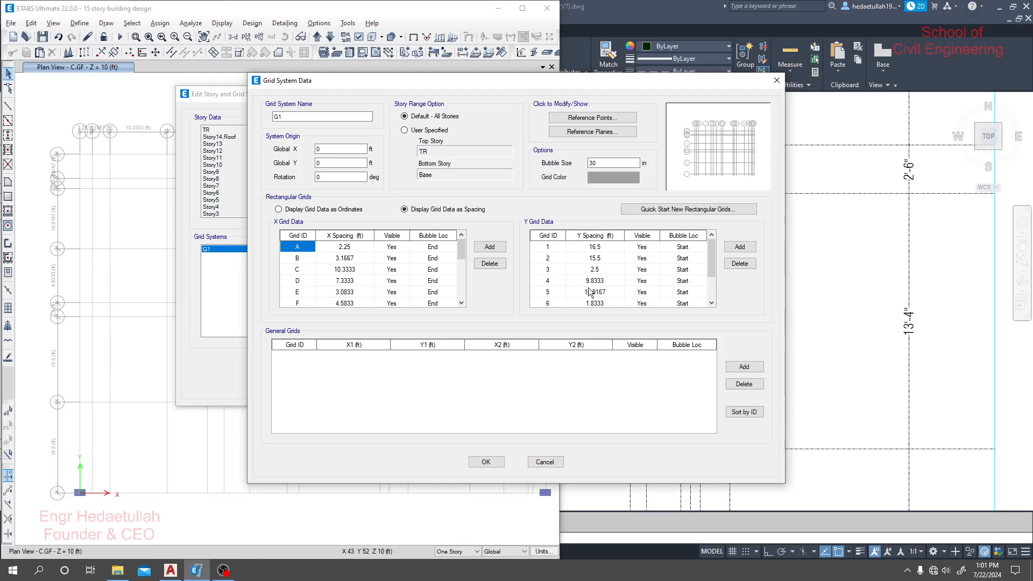
scroll(578, 293, "down", 2)
right_click(546, 298)
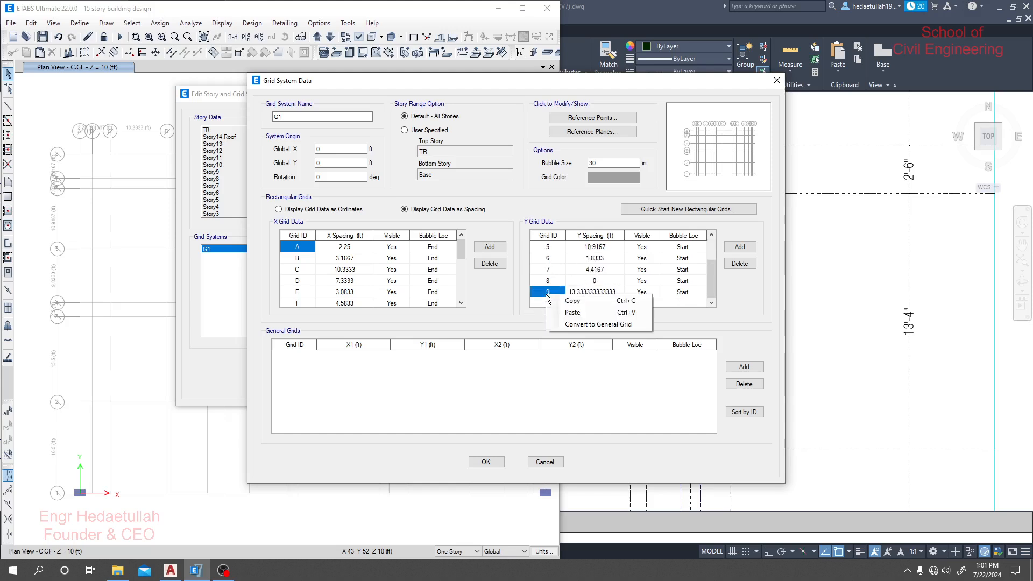
left_click(579, 302)
scroll(570, 288, "up", 2)
right_click(547, 259)
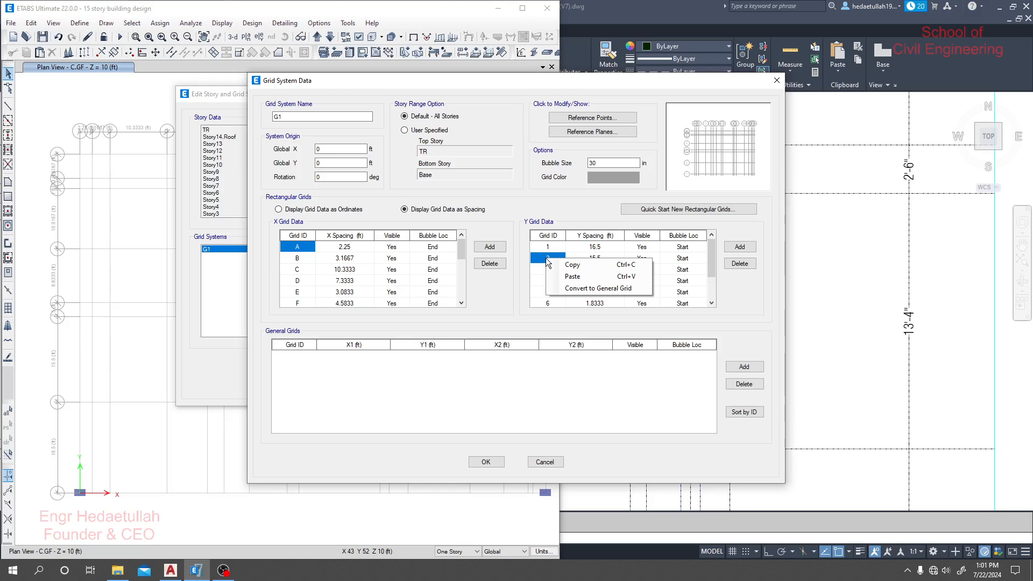
left_click(580, 276)
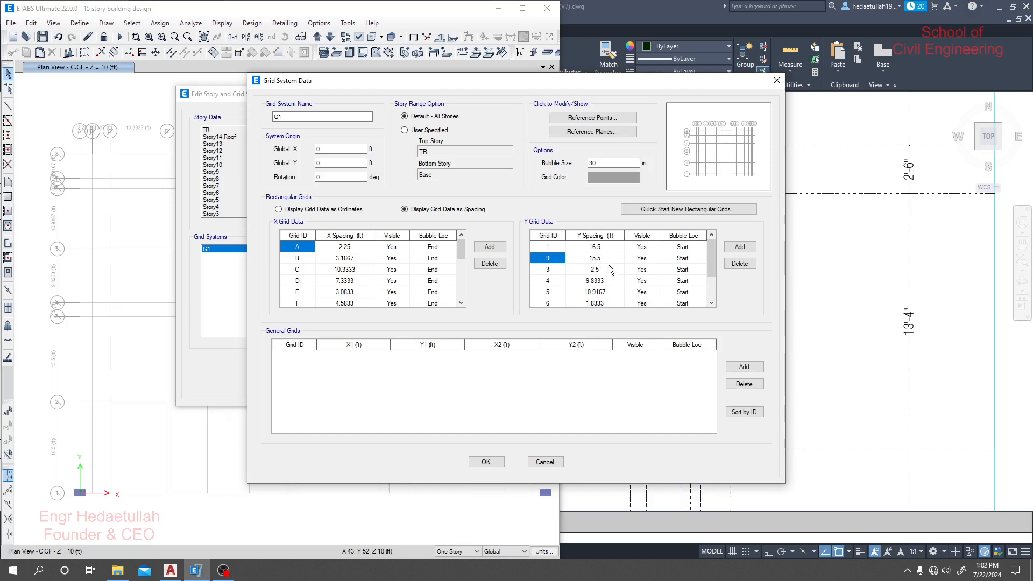
left_click(649, 258)
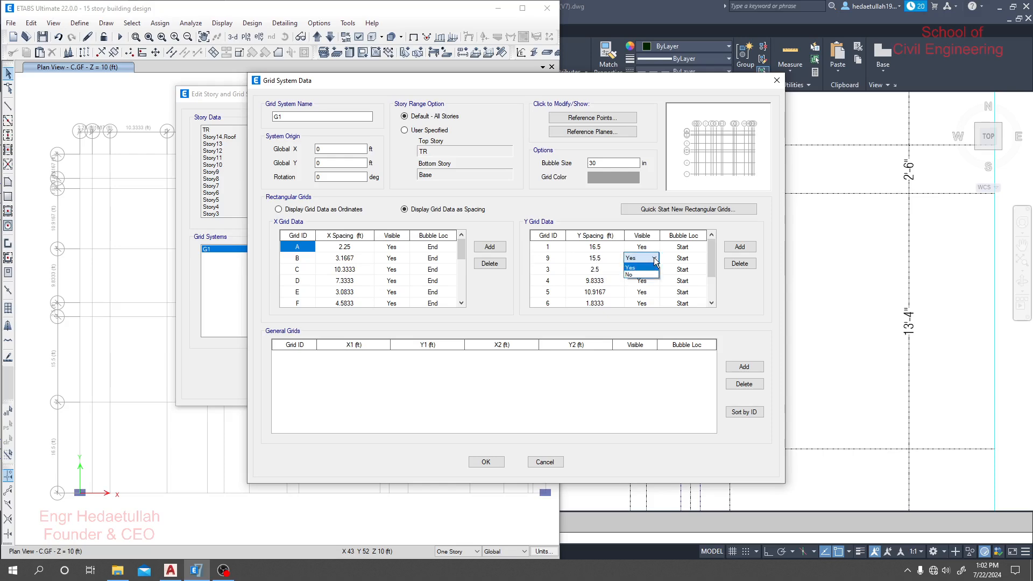
left_click(653, 258)
left_click(543, 462)
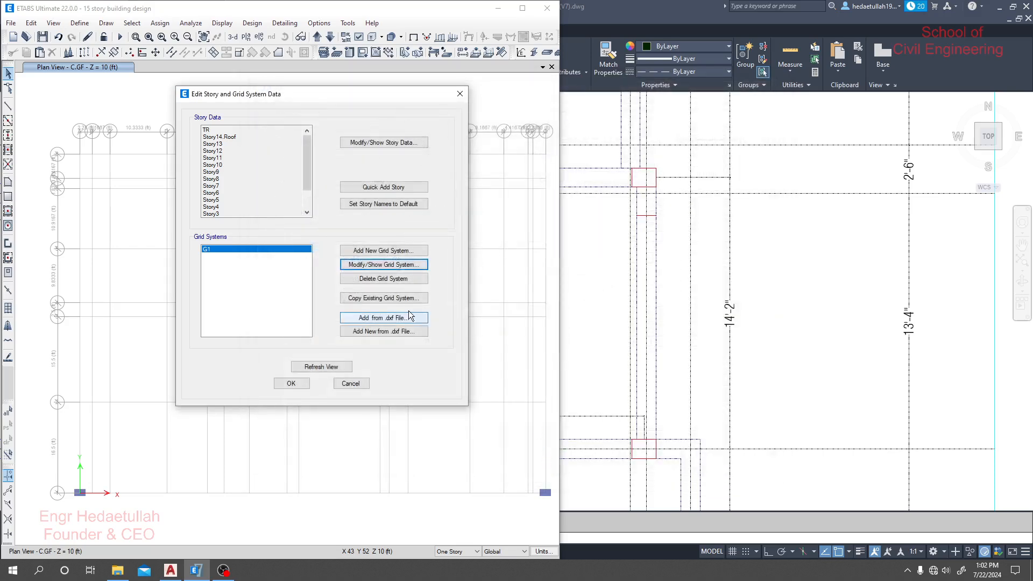
- Open grid system G1 for editing with its data displayed as spacing, and add a Y grid after grid 8
left_click(383, 264)
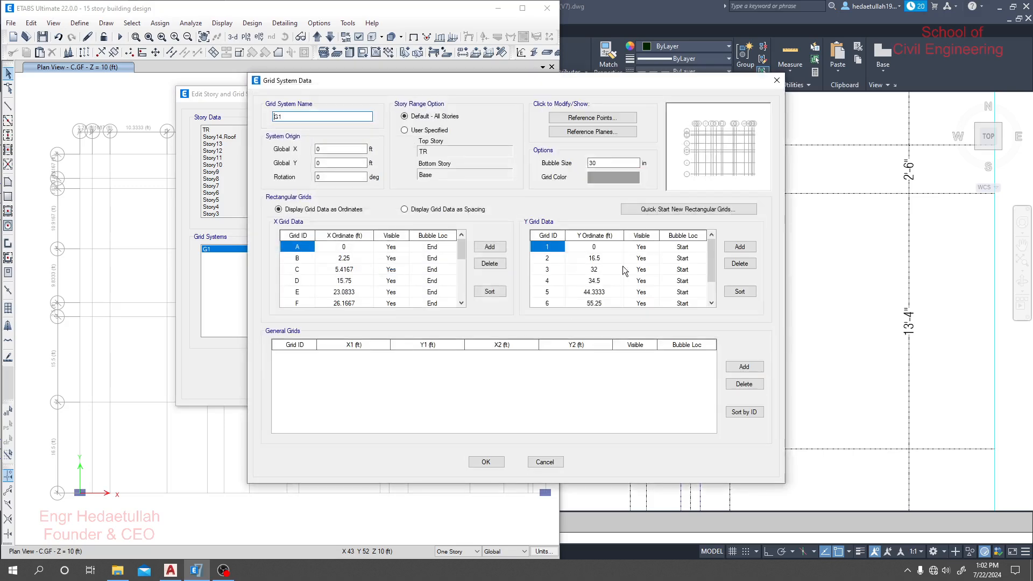
left_click(456, 210)
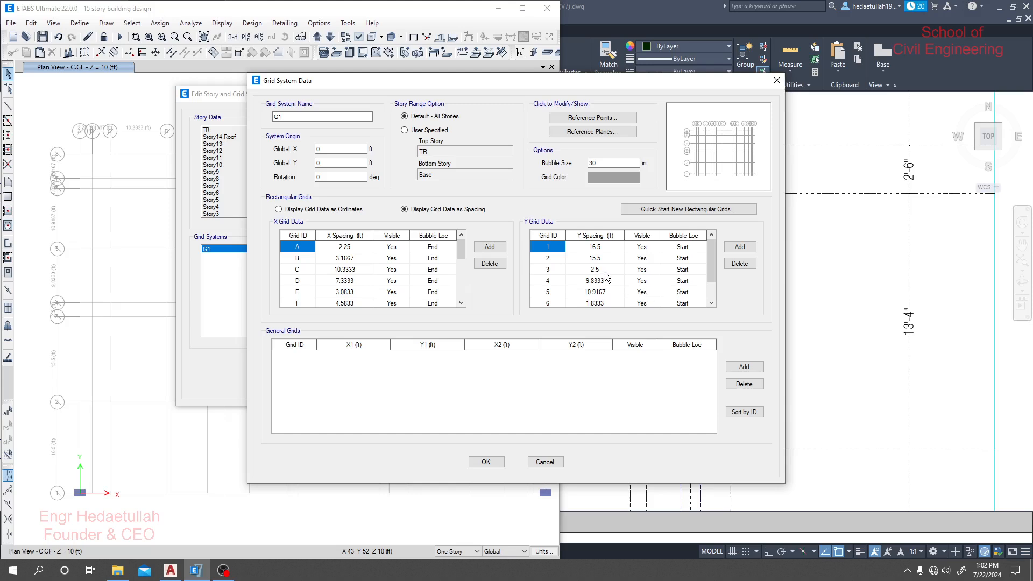
scroll(607, 285, "down", 1)
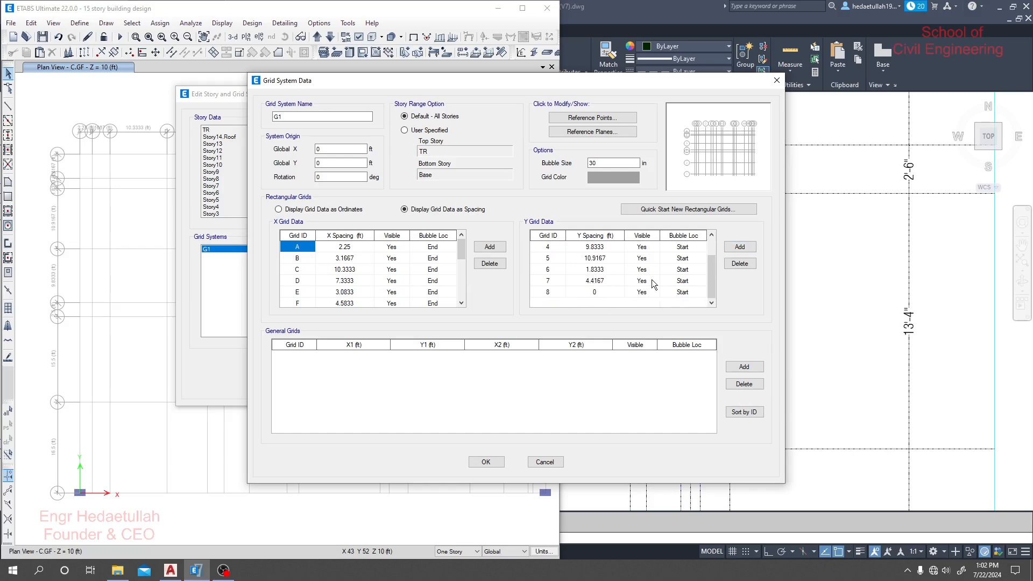
left_click(547, 289)
left_click(741, 247)
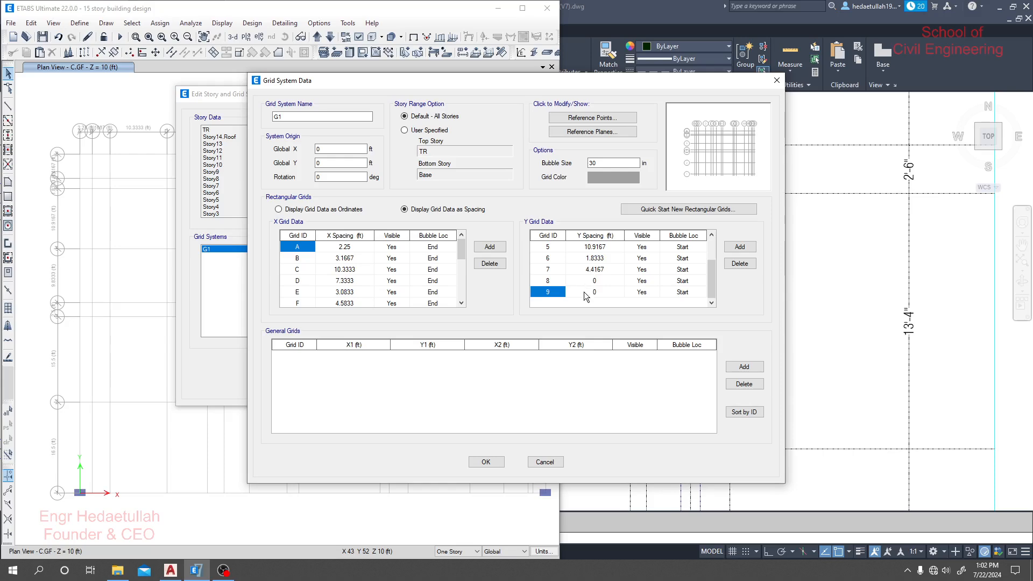
- Try to shift the Y spacings of grids 3 to 8 one row down by copying them to grid 4 onward, and discard the changes
scroll(583, 291, "up", 2)
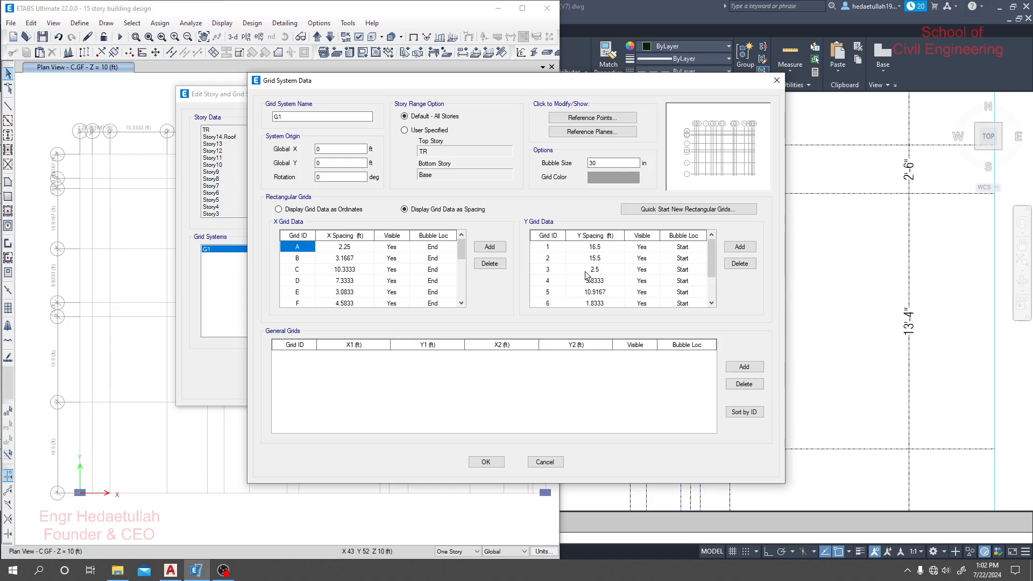
left_click_drag(549, 271, 594, 330)
left_click(601, 281)
scroll(599, 292, "up", 2)
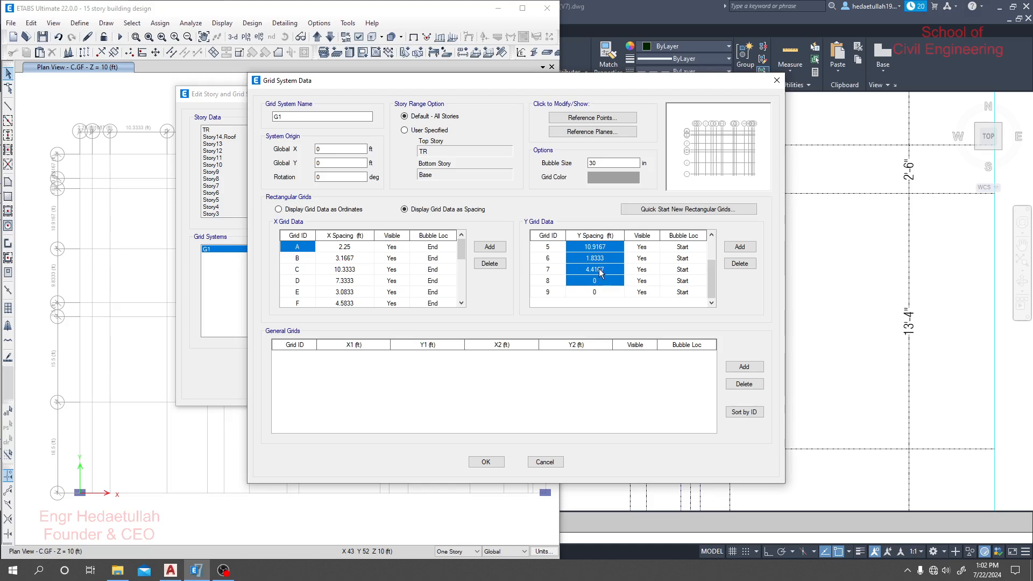
scroll(600, 270, "up", 2)
left_click(595, 280)
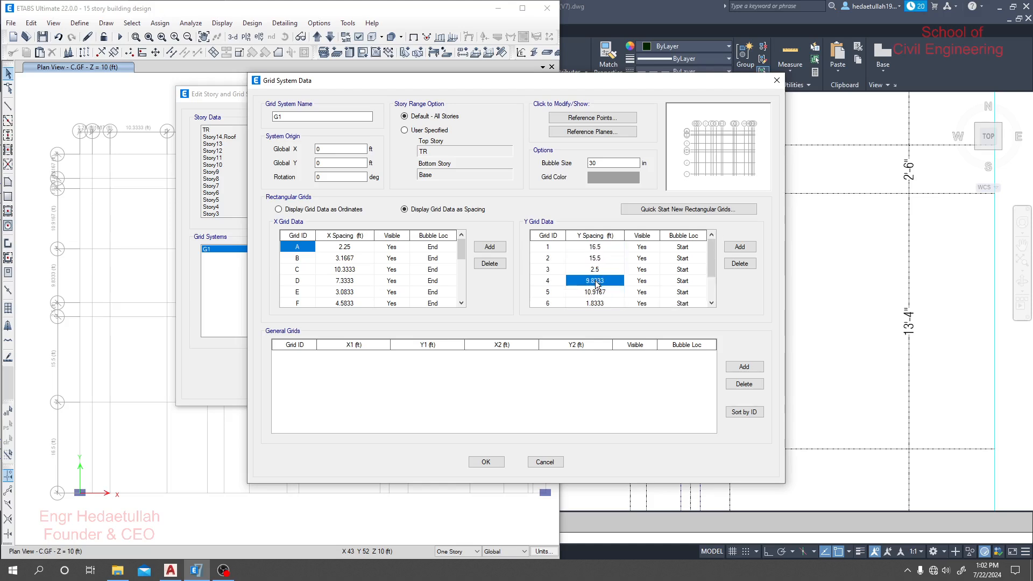
key("ctrl+v")
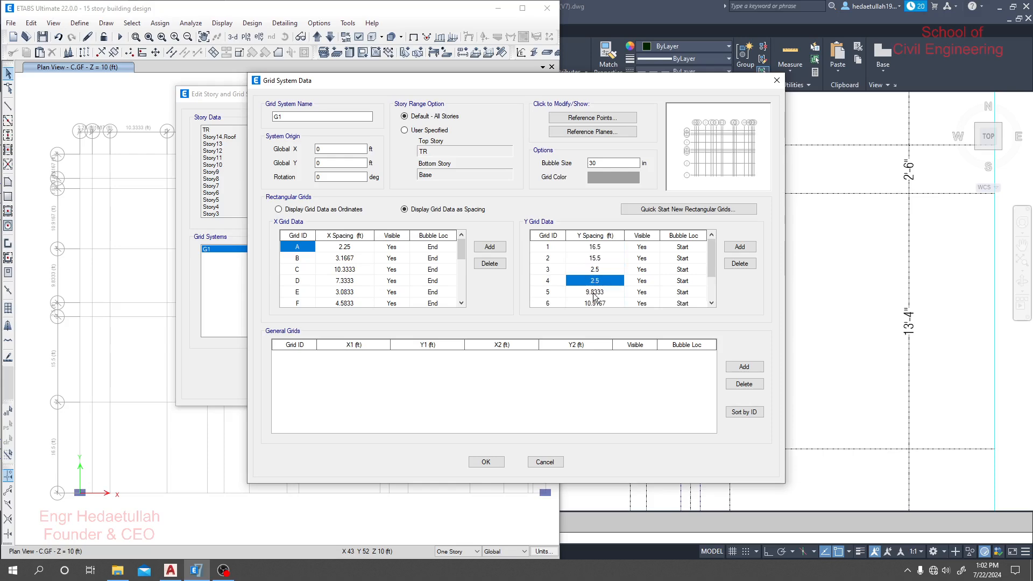
scroll(596, 295, "down", 2)
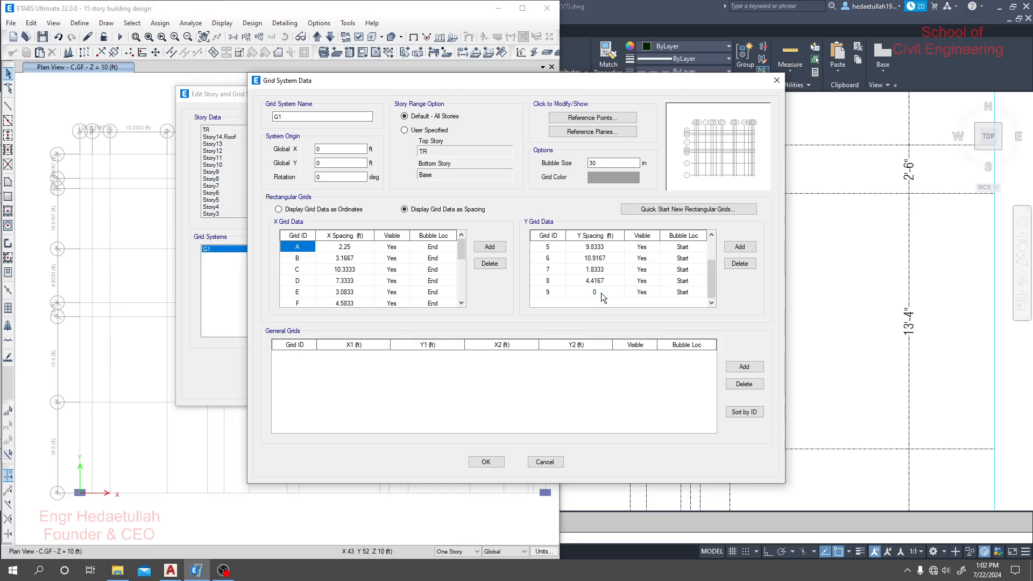
scroll(601, 293, "up", 2)
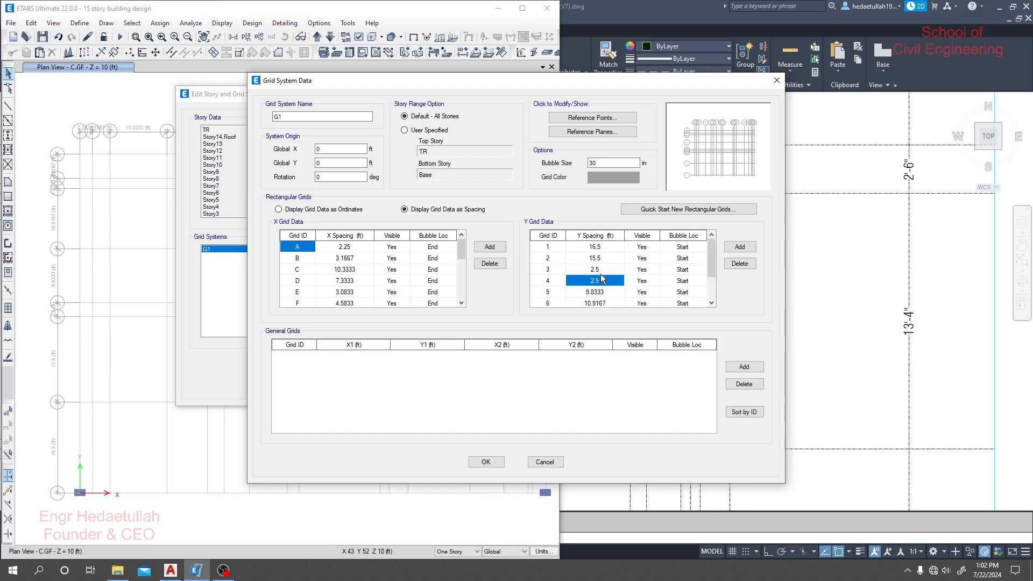
left_click(600, 272)
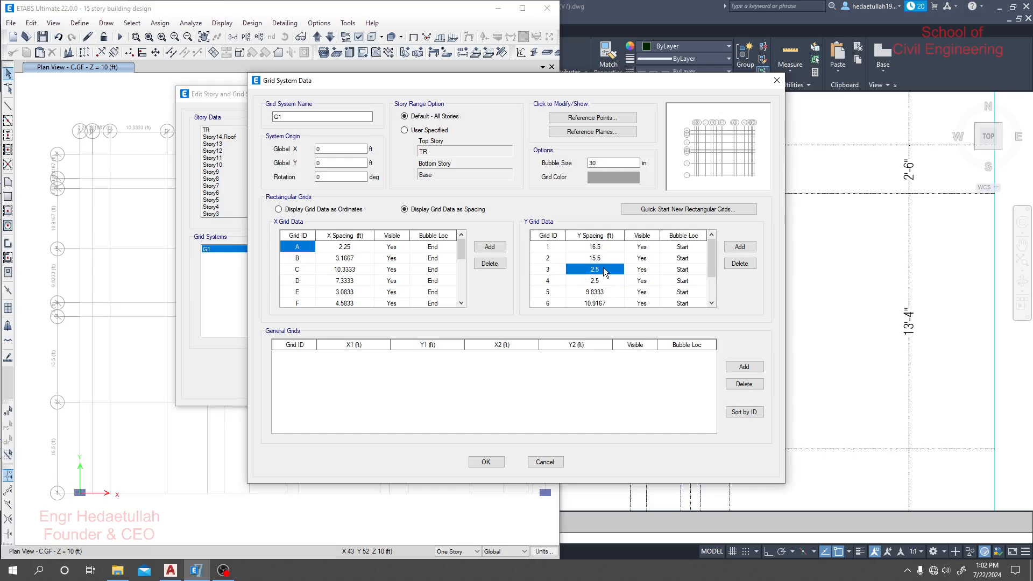
left_click(542, 462)
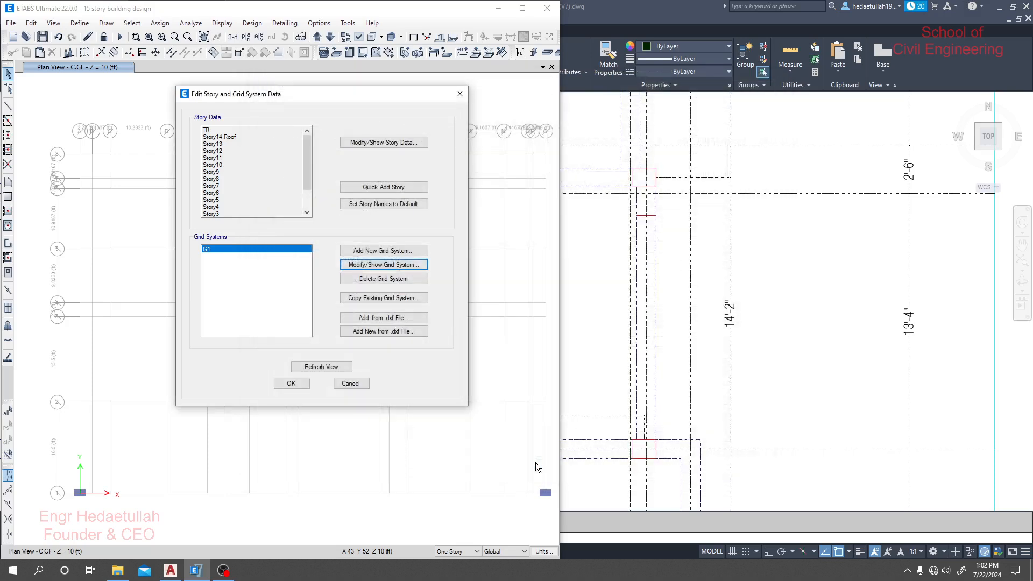
- Reopen grid system G1 for editing, display its data as spacing, and add a Y grid after grid 8
left_click(423, 264)
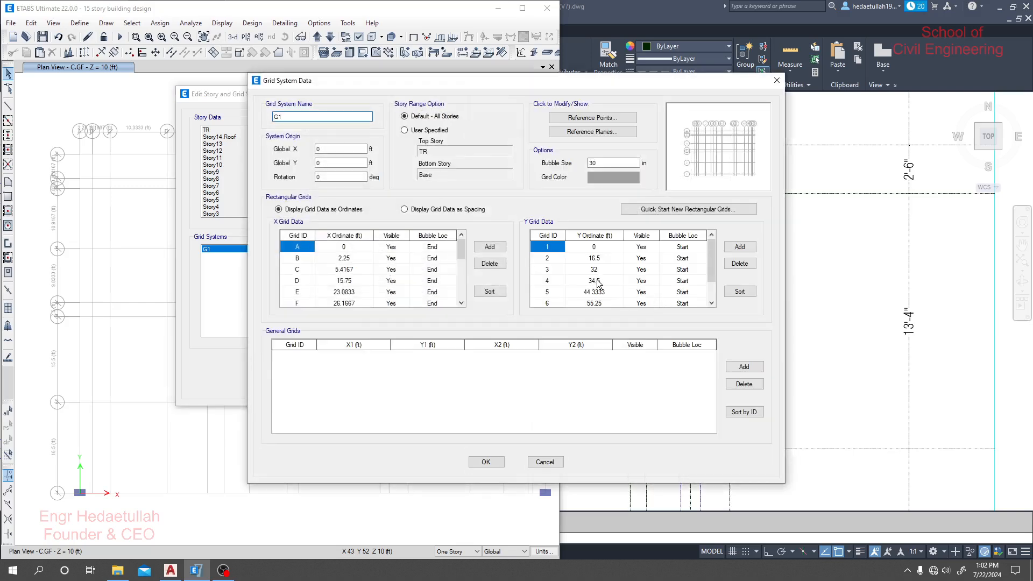
left_click(435, 210)
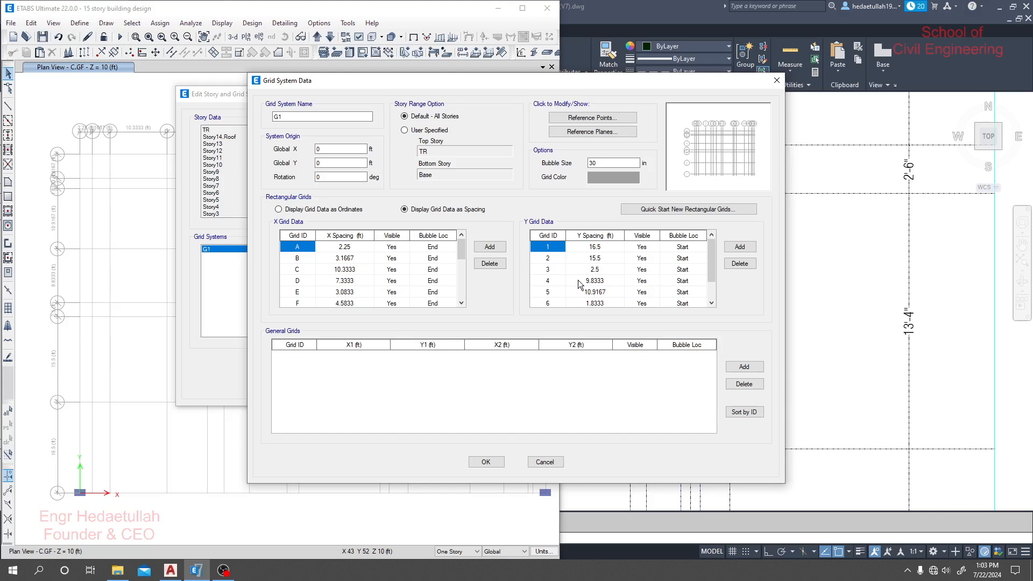
left_click(538, 267)
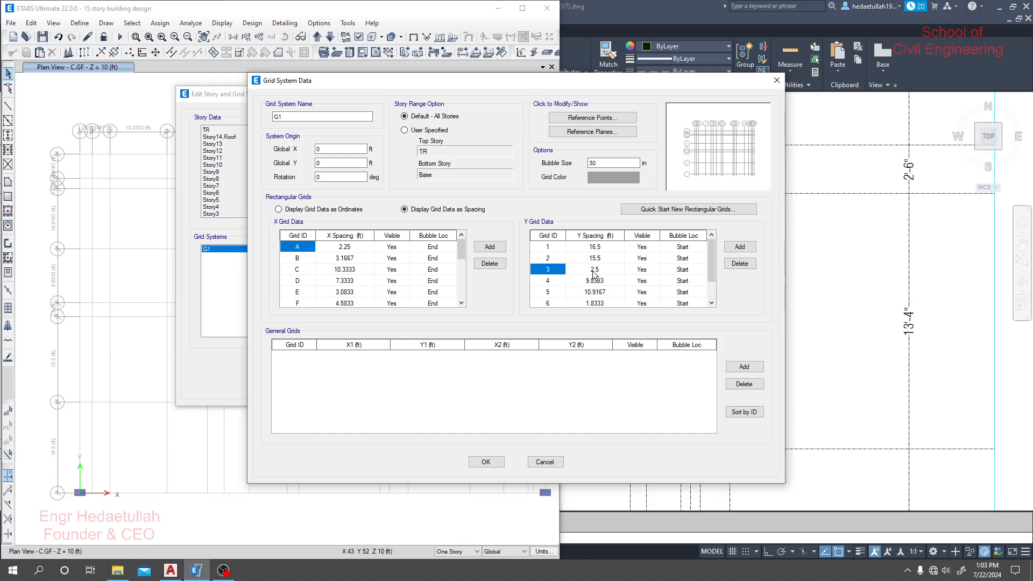
scroll(595, 294, "down", 1)
left_click(556, 291)
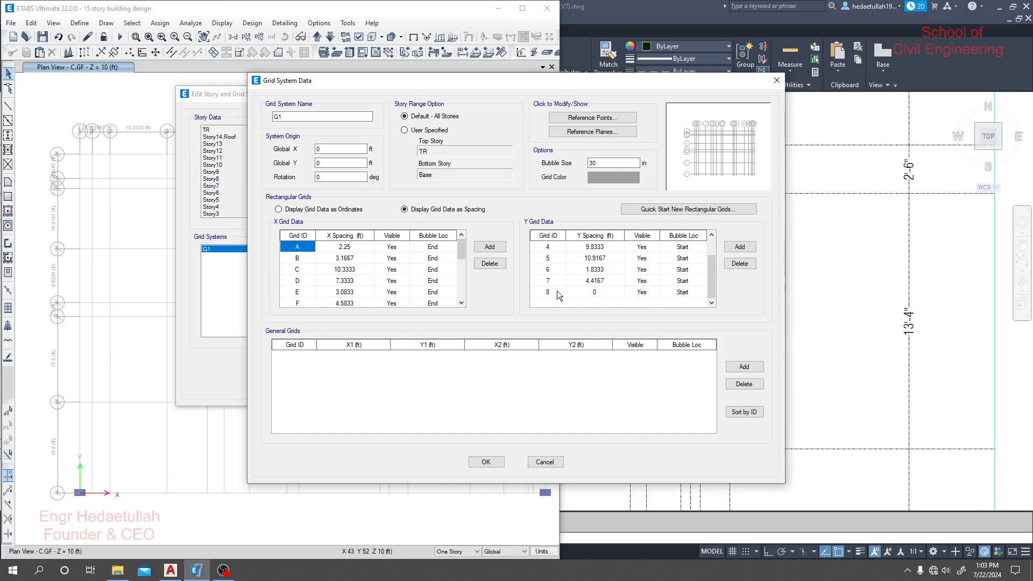
left_click(740, 246)
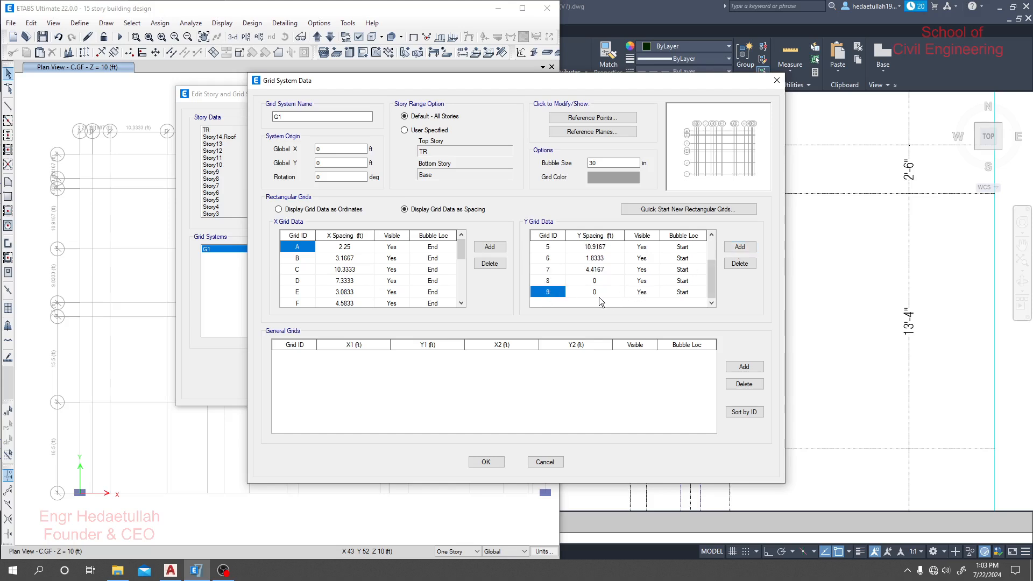
- Copy the Y spacings of grids 3 to 8 and paste them starting at grid 4, shifting them one row down
scroll(601, 301, "up", 2)
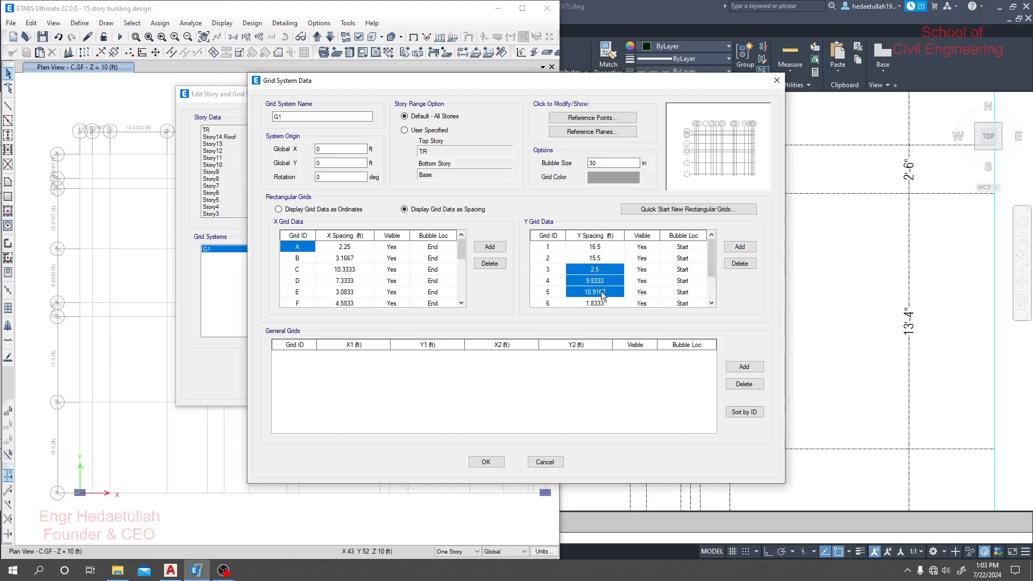
mouse_move(601, 291)
left_mouse_down()
mouse_move(601, 315)
mouse_move(605, 276)
left_mouse_up()
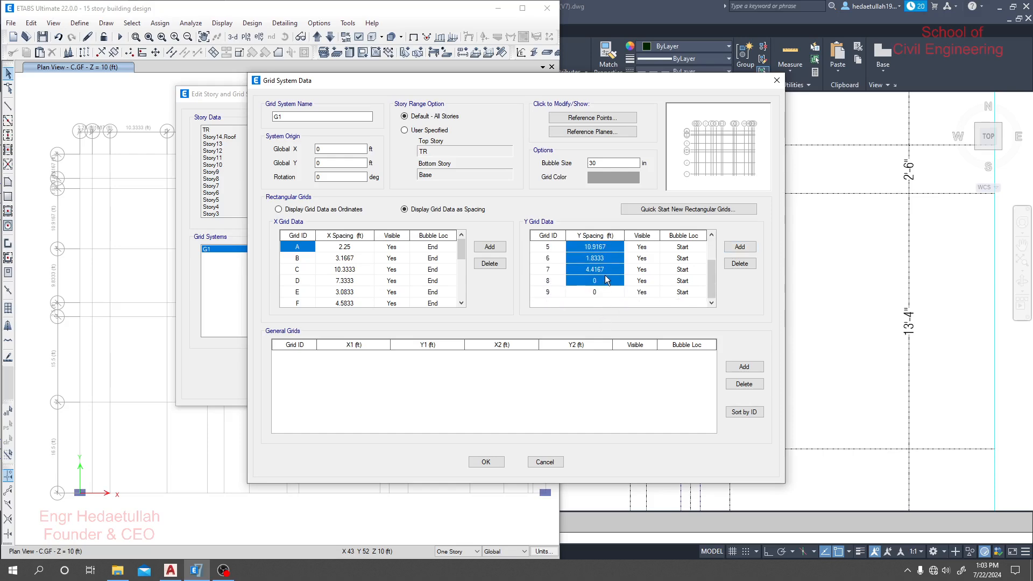
scroll(604, 279, "up", 2)
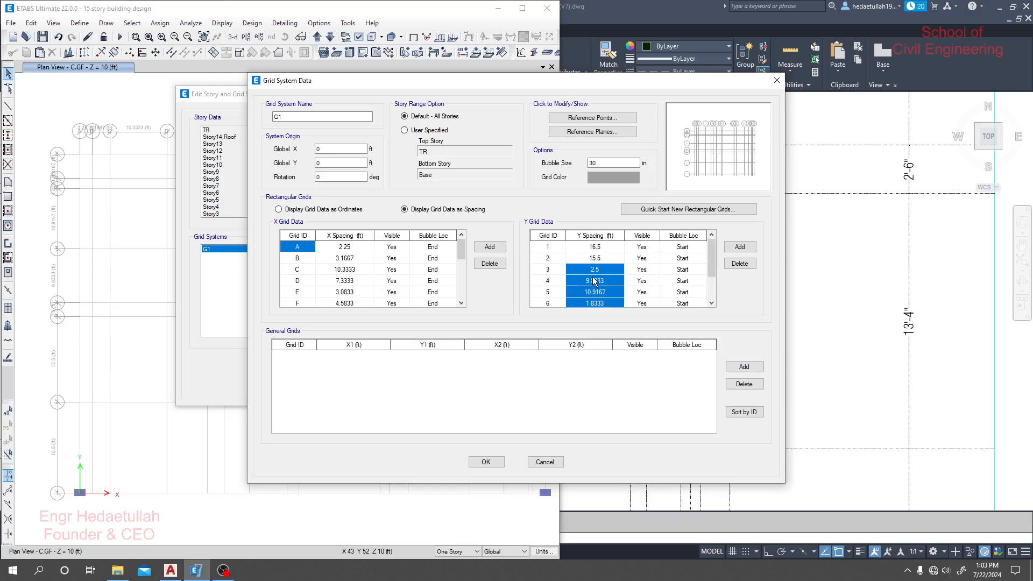
left_click(595, 280)
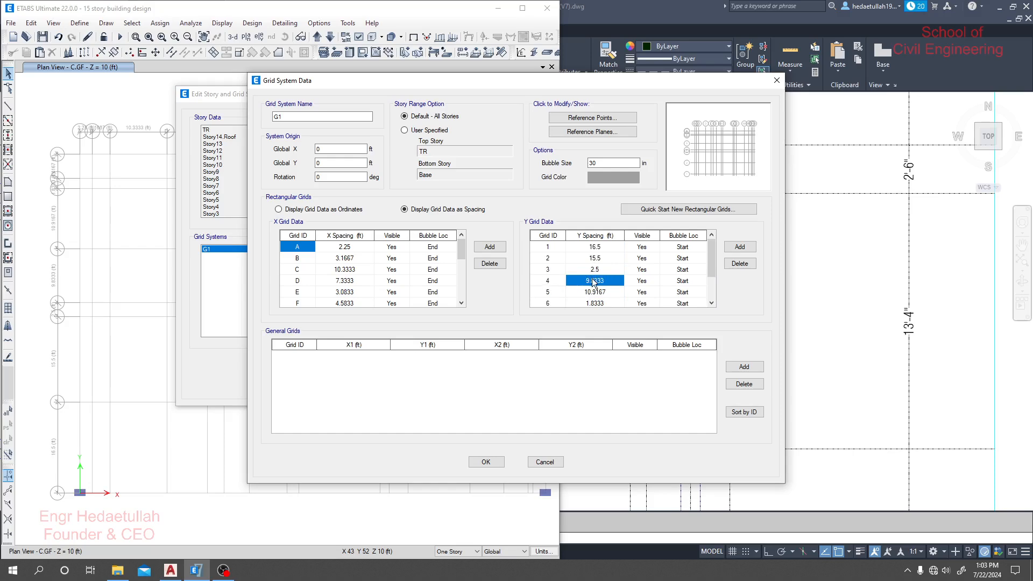
key("ctrl+v")
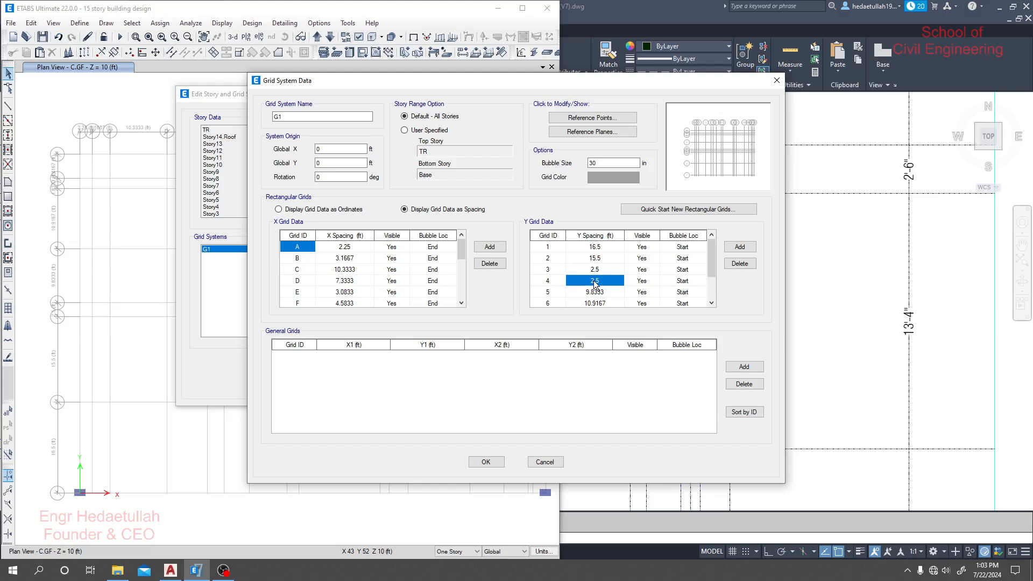
scroll(597, 286, "down", 2)
scroll(601, 301, "up", 2)
- Set the Y spacing of grid 3 to 13'4, accept the grid data, and refresh the view to apply it to the plan
left_click(599, 267)
type("13'")
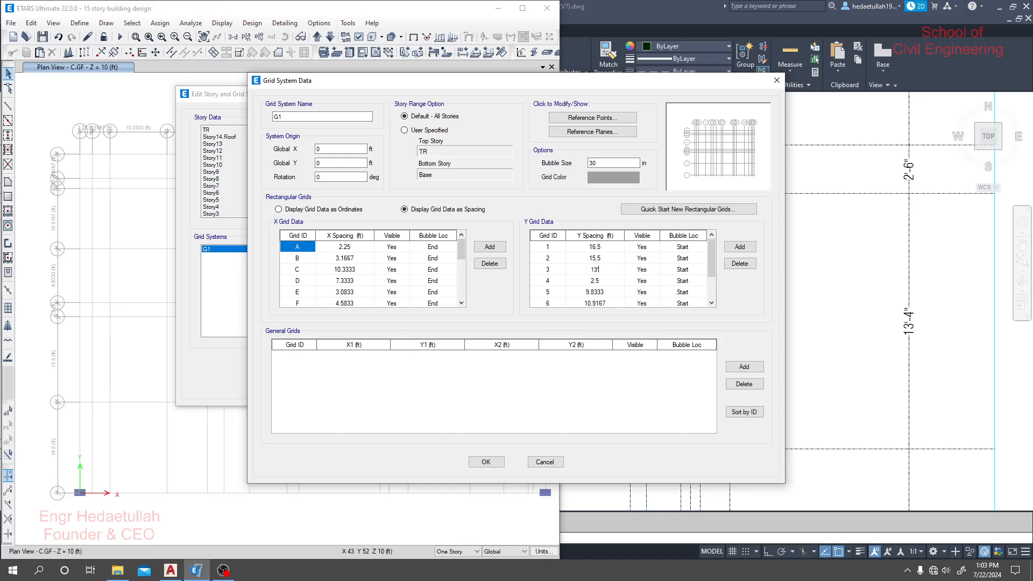
type("4")
key("Return")
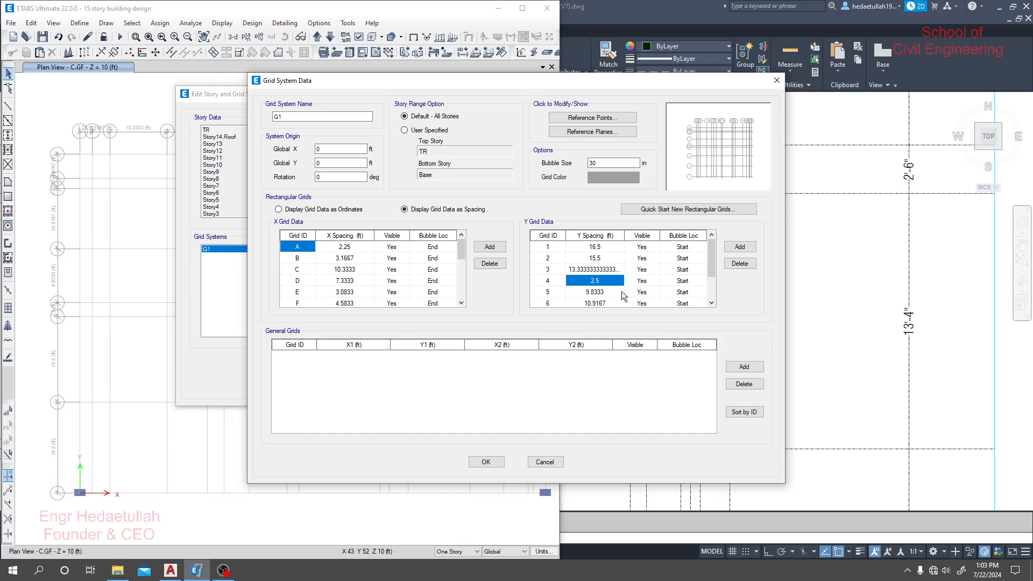
left_click(487, 462)
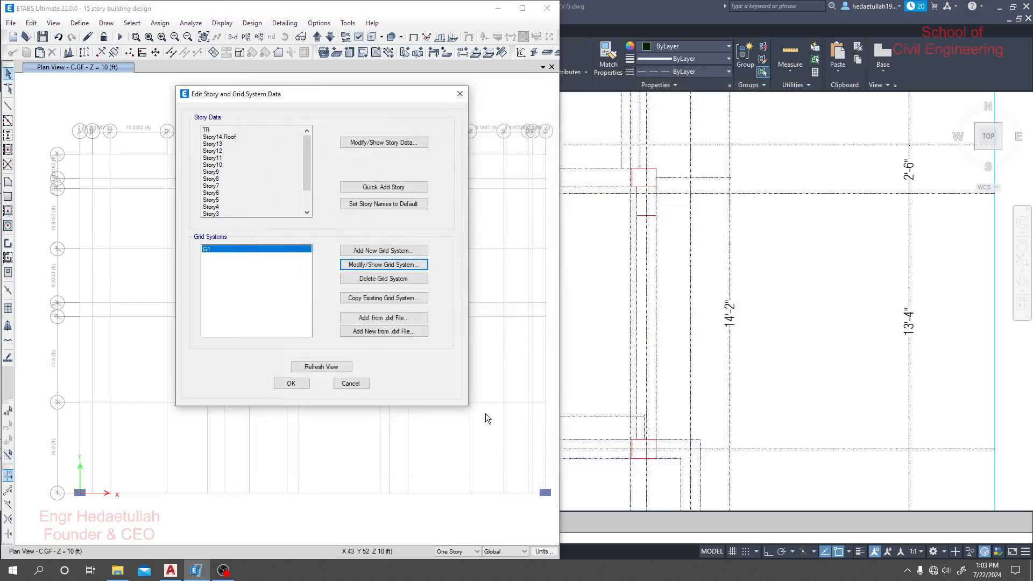
left_click(329, 367)
left_click(293, 384)
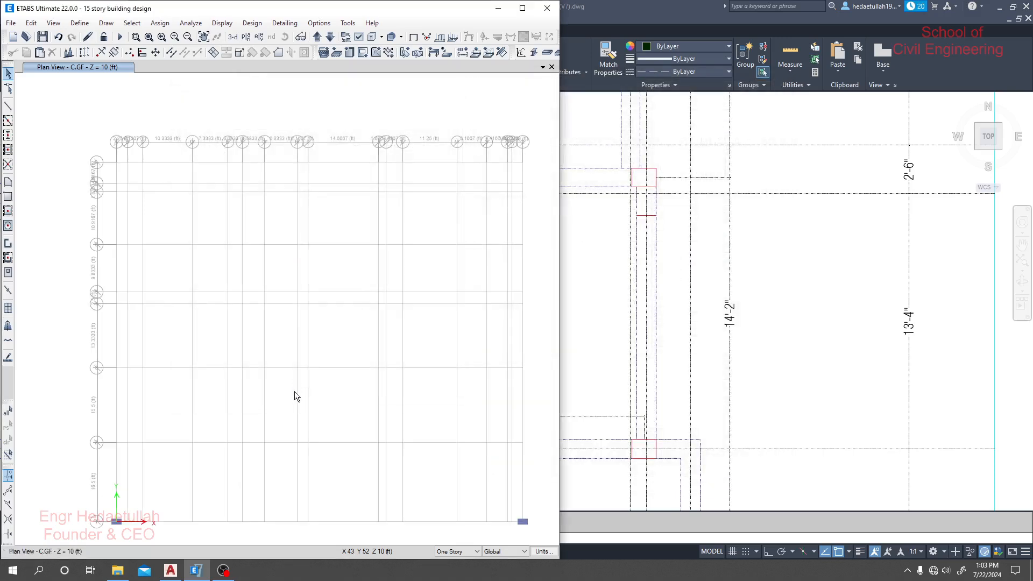
- Check the corrected plan grid, switch to the AutoCAD floor plan, and move its window aside so both plans can be compared
middle_click_drag(275, 453, 205, 415)
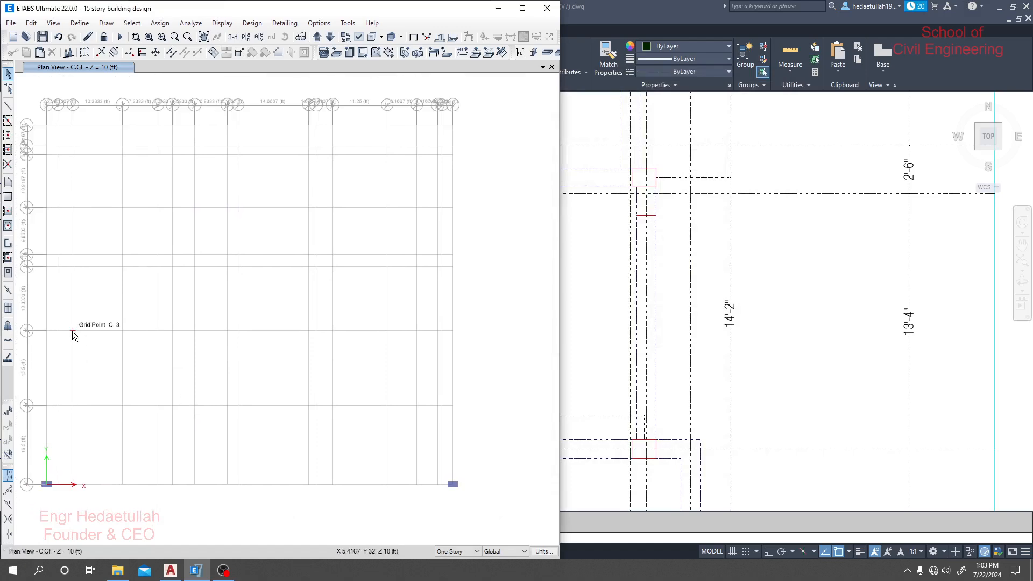
scroll(207, 375, "up", 2)
scroll(203, 380, "down", 2)
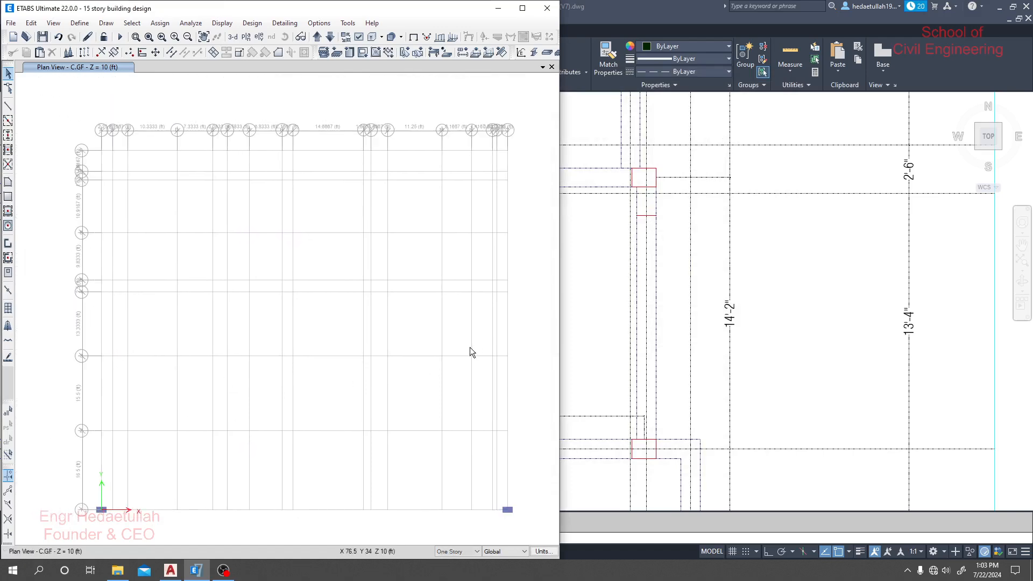
scroll(221, 374, "up", 2)
scroll(221, 374, "down", 2)
left_click(745, 330)
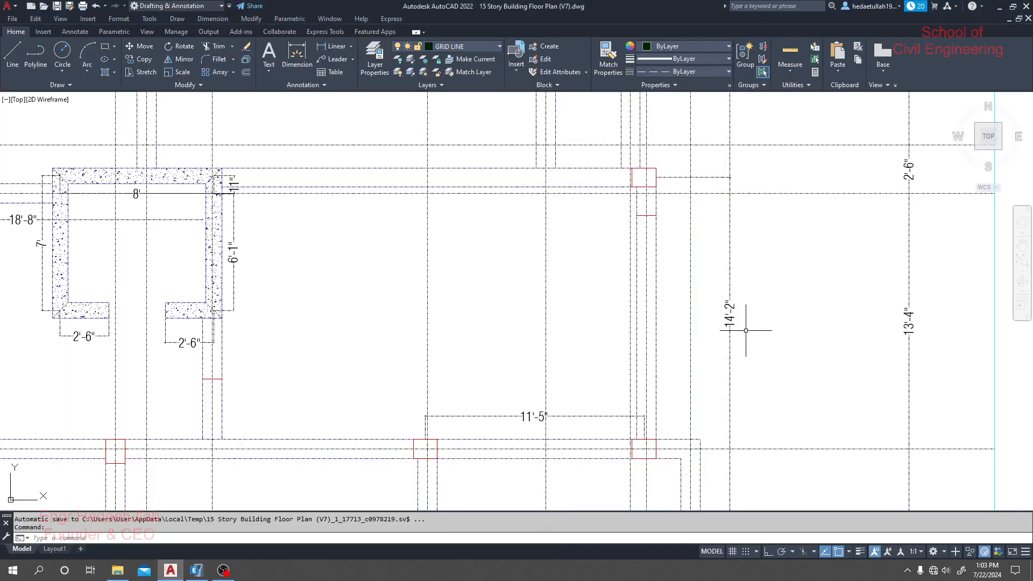
mouse_move(530, 7)
left_mouse_down()
mouse_move(592, 35)
mouse_move(699, 38)
mouse_move(763, 23)
mouse_move(747, 16)
mouse_move(757, 11)
left_mouse_up()
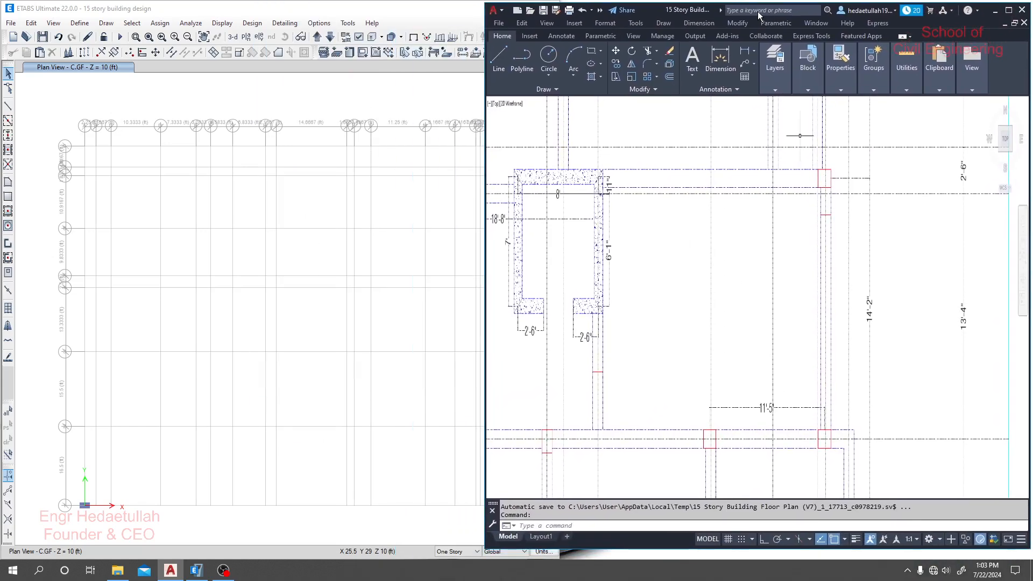
- Fit the AutoCAD floor plan beside the full ETABS plan grid so the column layout can be read, then return to ETABS
double_click(700, 3)
scroll(788, 352, "down", 5)
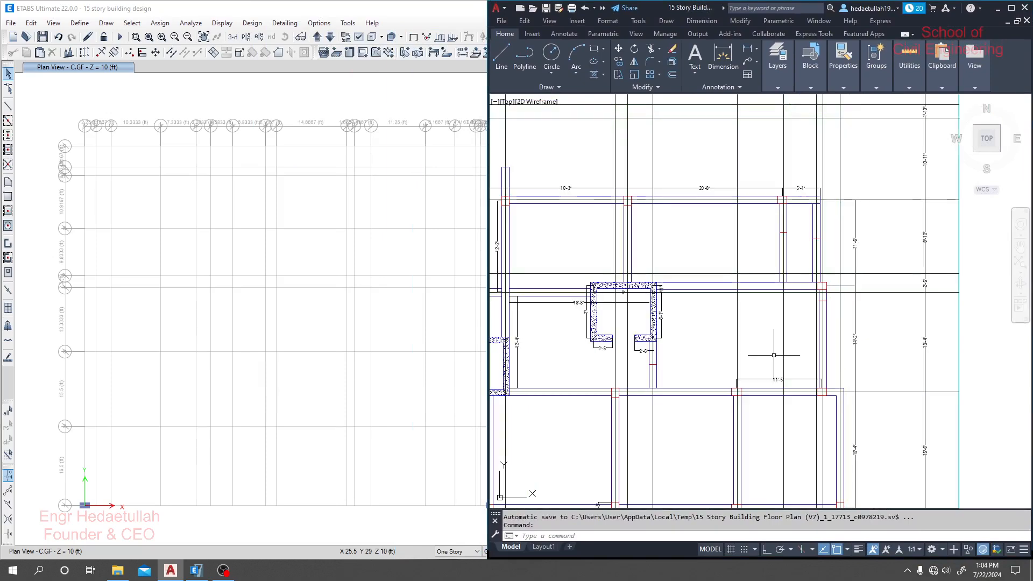
scroll(799, 336, "down", 6)
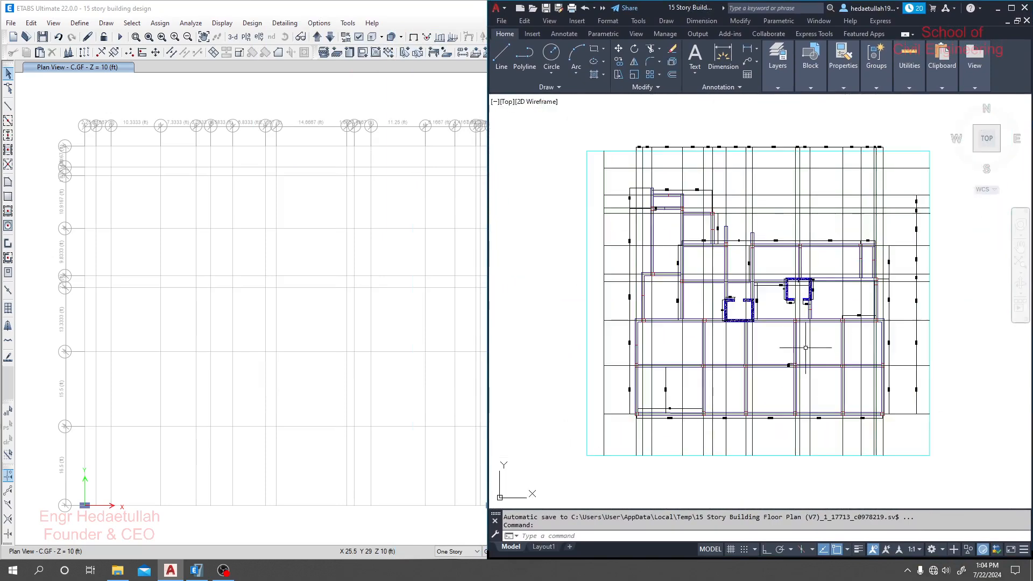
scroll(769, 379, "up", 3)
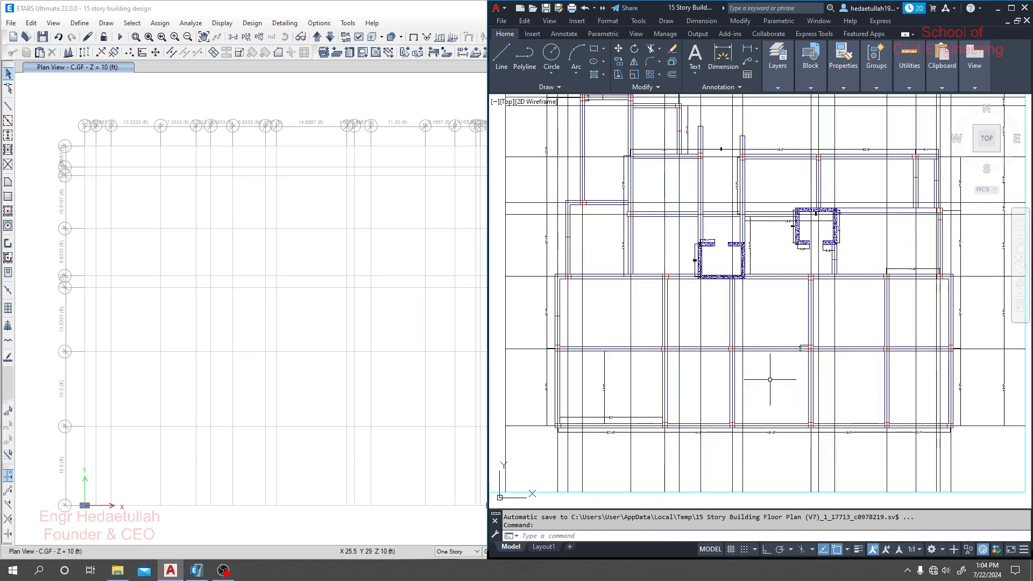
middle_click_drag(770, 379, 759, 396)
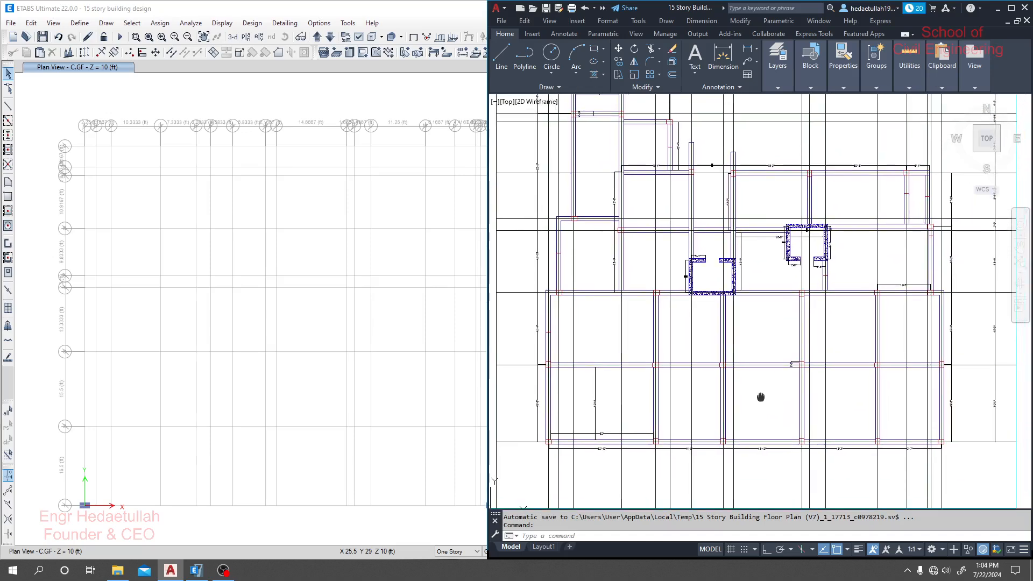
left_click(388, 495)
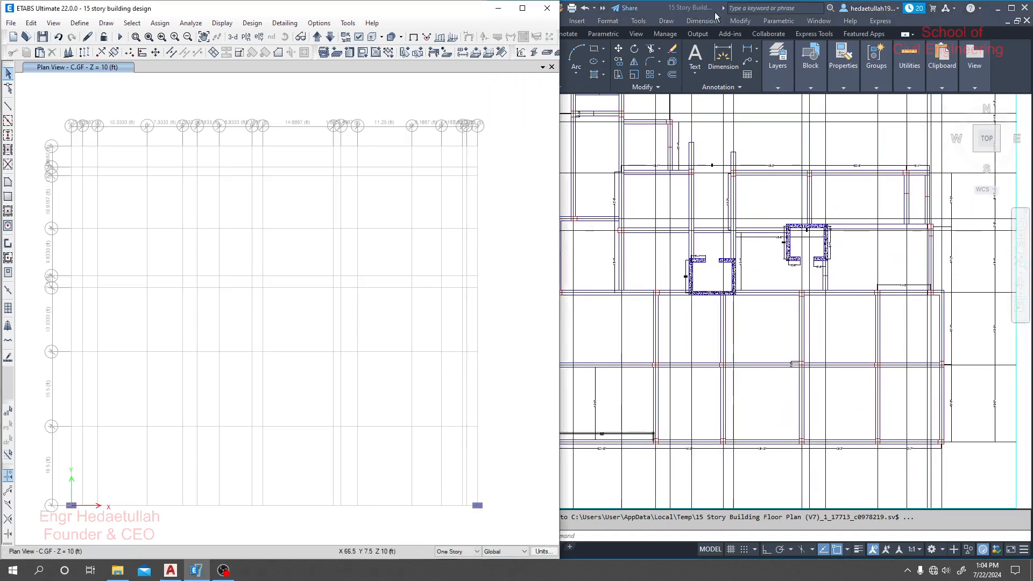
left_click(670, 9)
left_click_drag(666, 5, 699, 6)
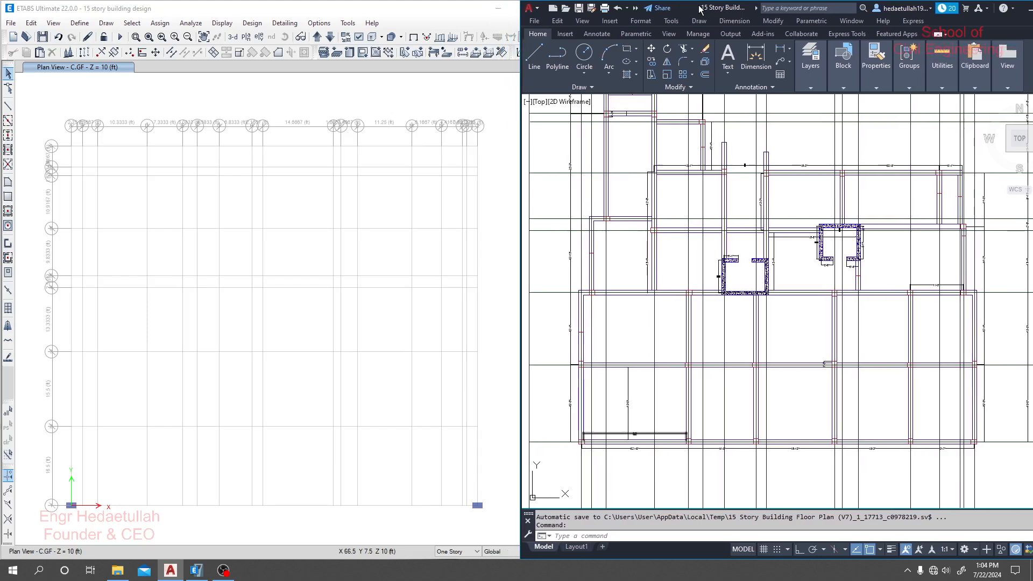
left_click(355, 7)
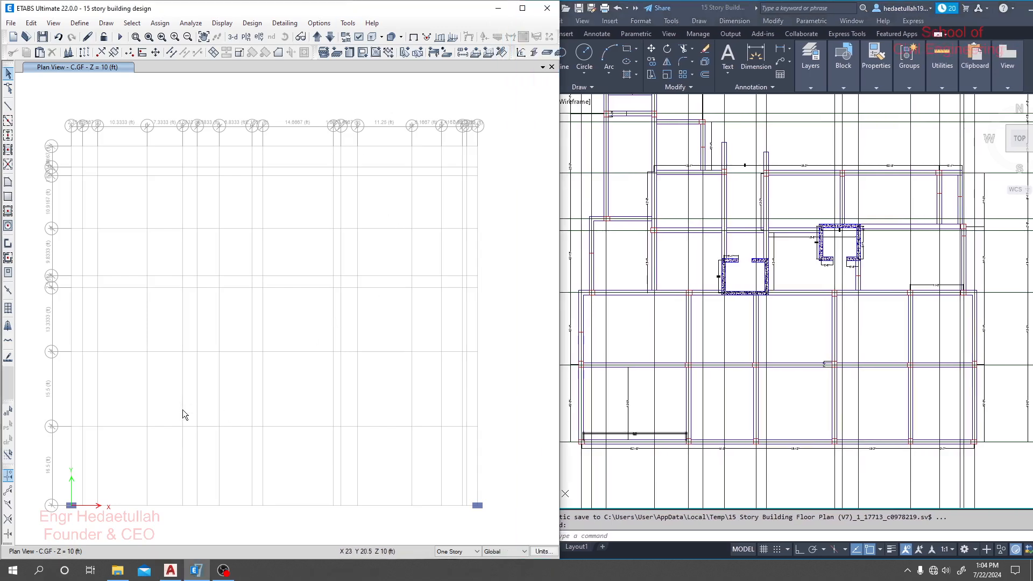
- Draw unrotated C1 (15x25) columns at grid points B3 and C5
left_click(8, 135)
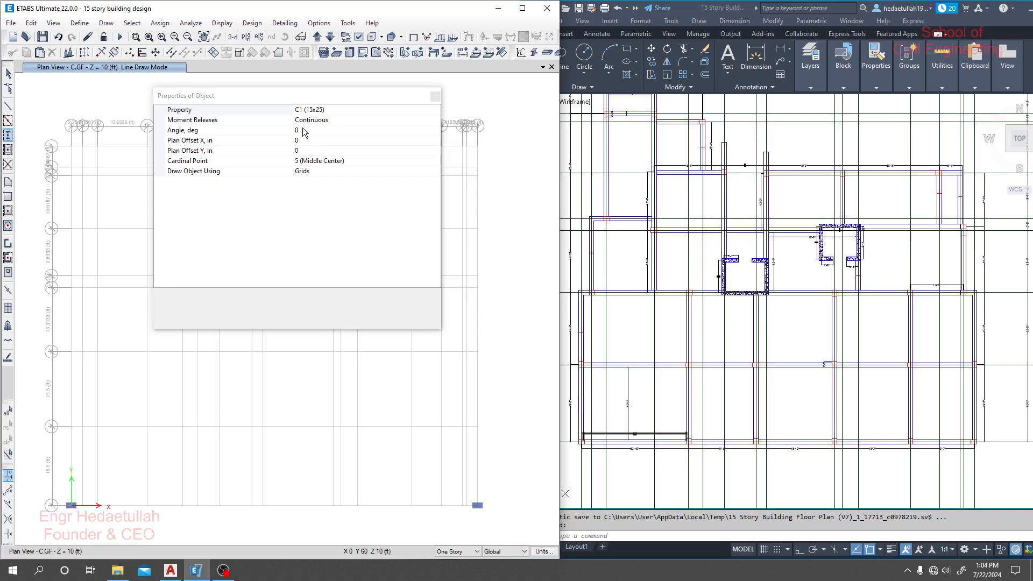
left_click_drag(317, 99, 393, 94)
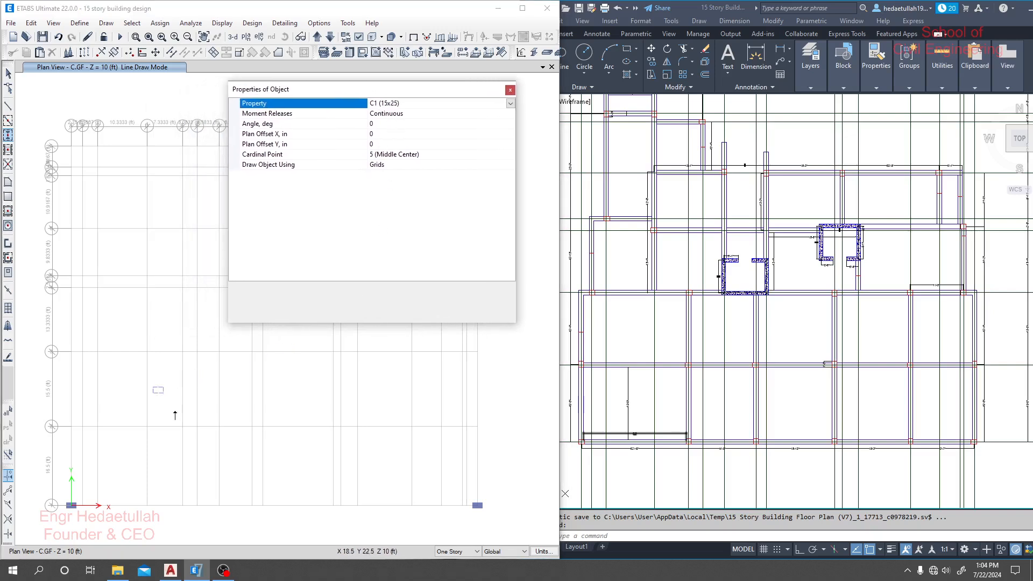
left_click(81, 352)
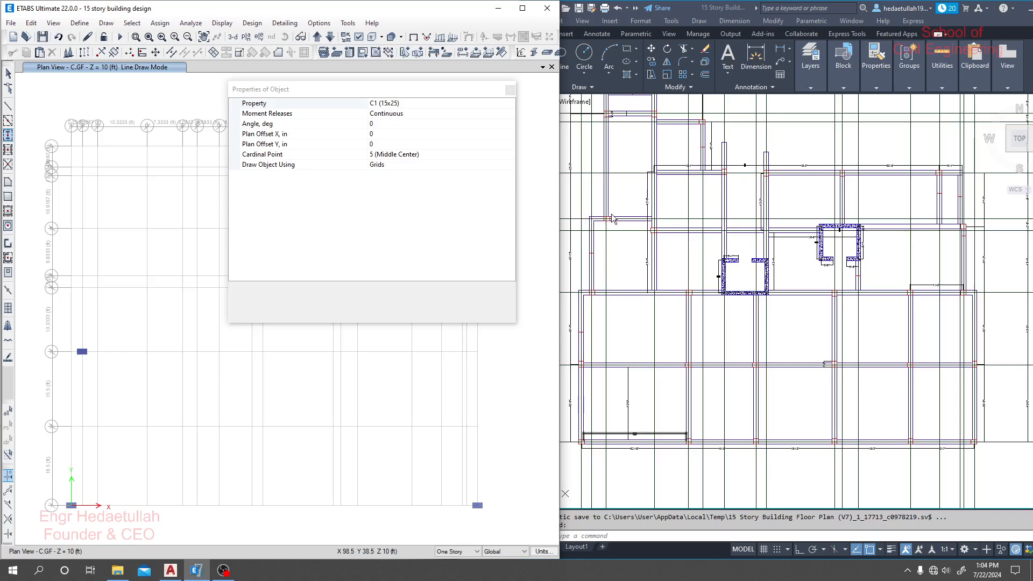
left_click(98, 276)
- Set the column angle to 90 degrees and draw C1 (15x25) columns at grid points A2, C8, D8 and E1
left_click(388, 125)
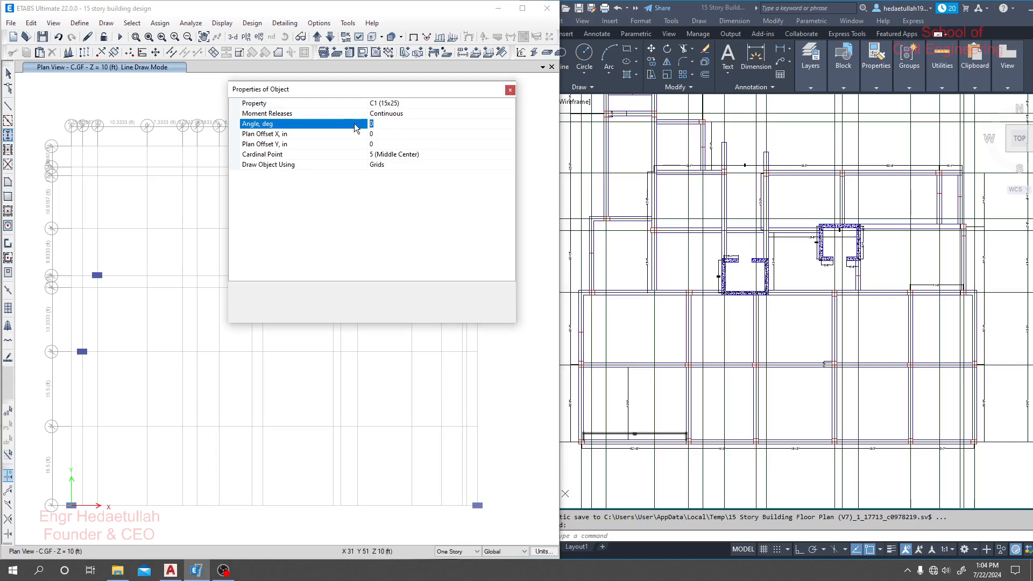
type("90")
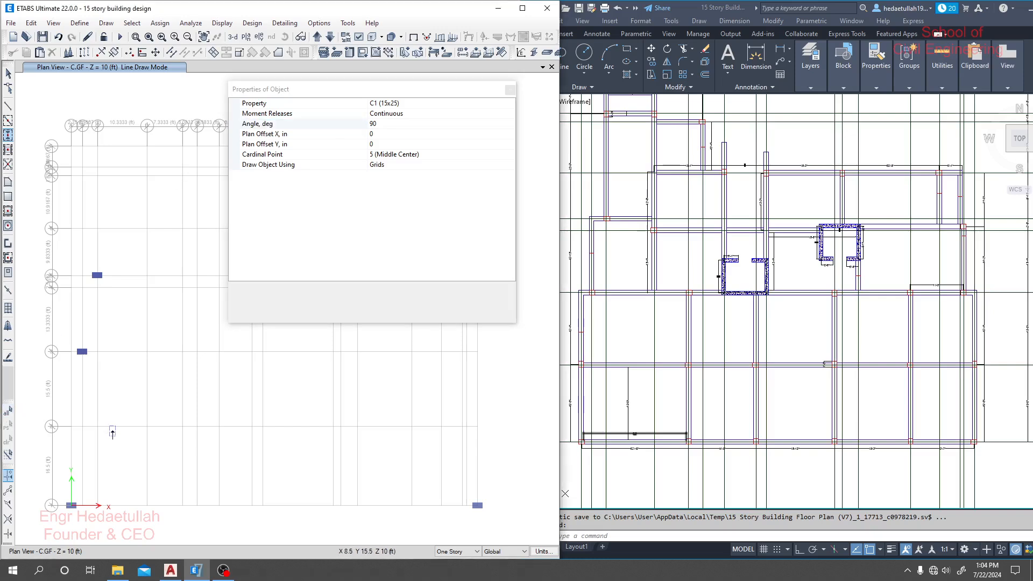
left_click(71, 425)
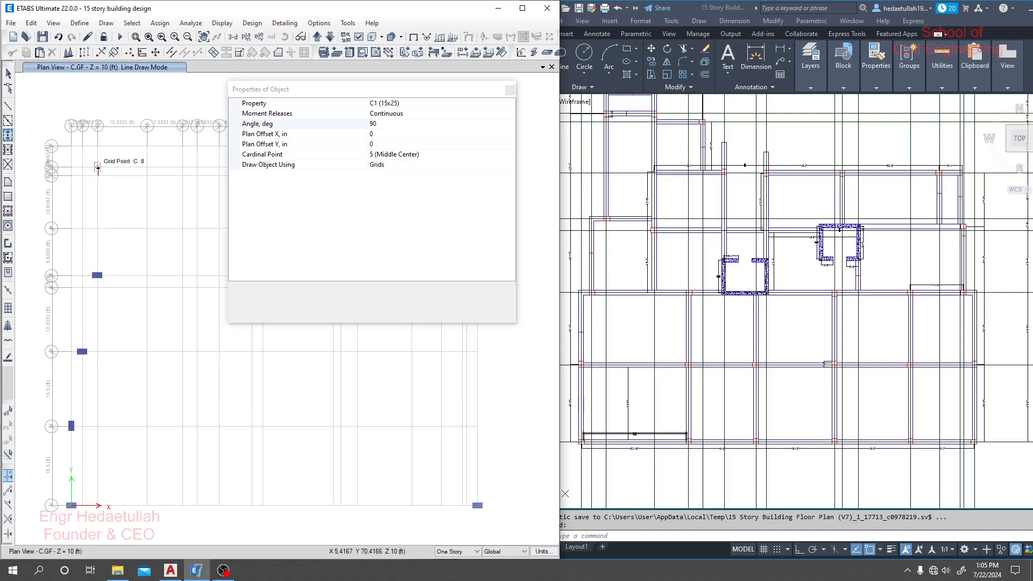
left_click(97, 168)
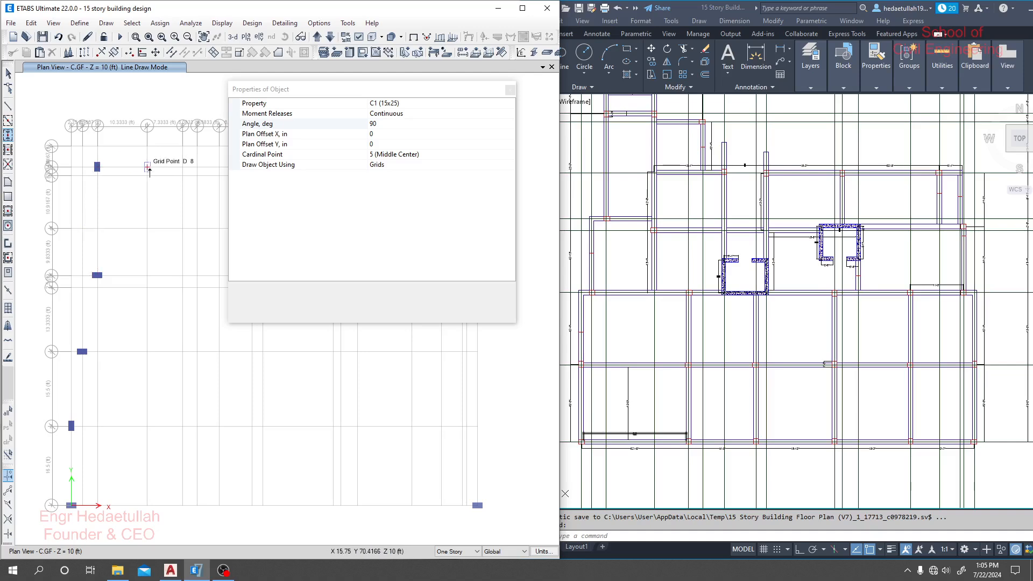
left_click(146, 168)
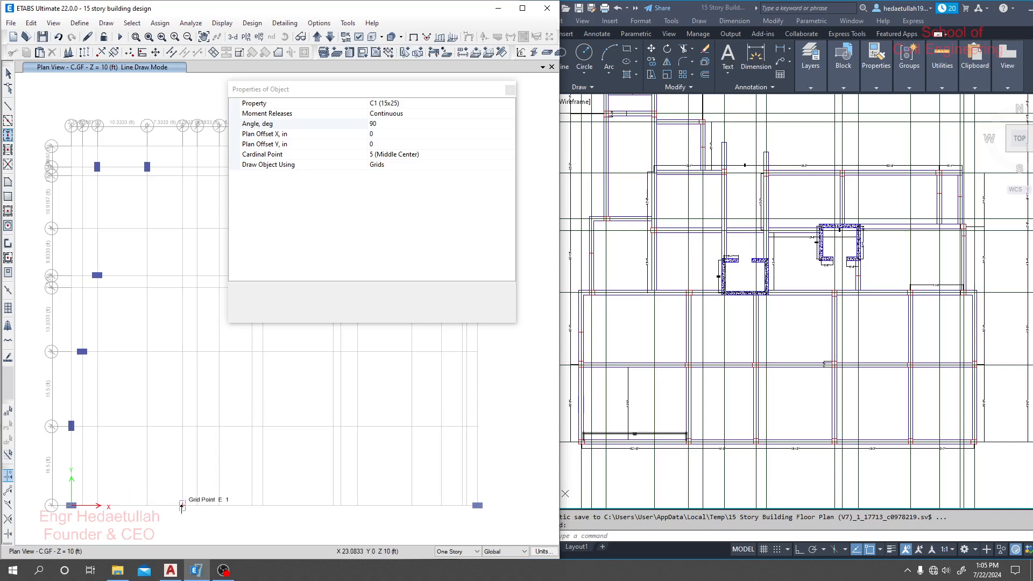
left_click(182, 506)
left_click(251, 505)
left_click(262, 505)
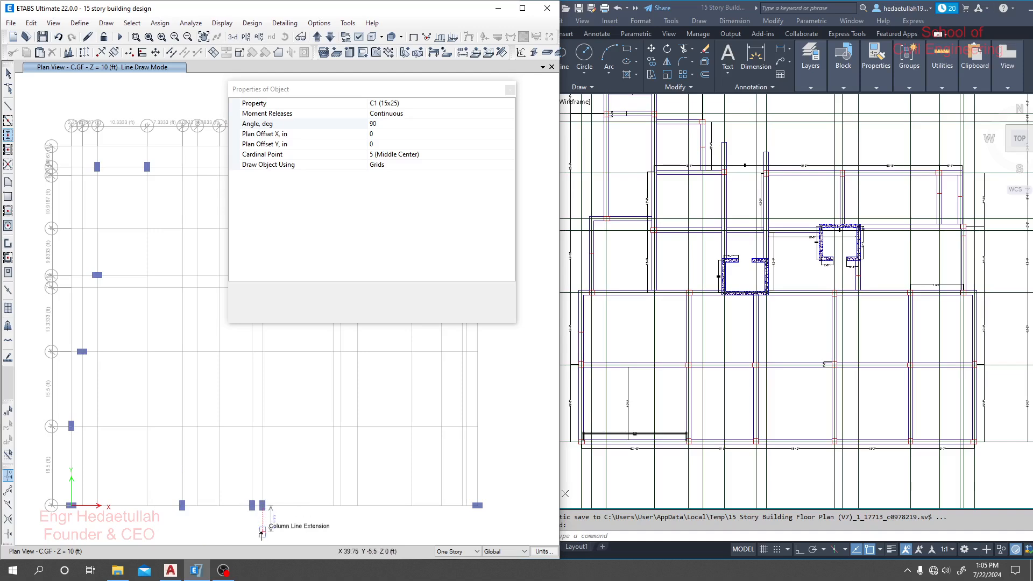
key("ctrl+z")
key("ctrl+z")
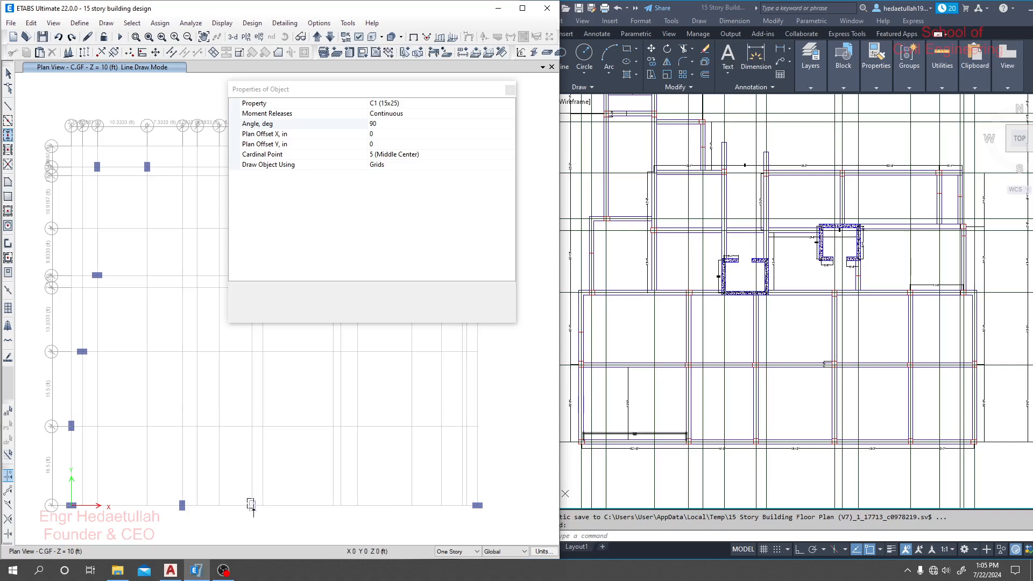
- Draw 90-degree C1 (15x25) columns along grid line 1 at grid points H1, J1 and M1
left_click(257, 513)
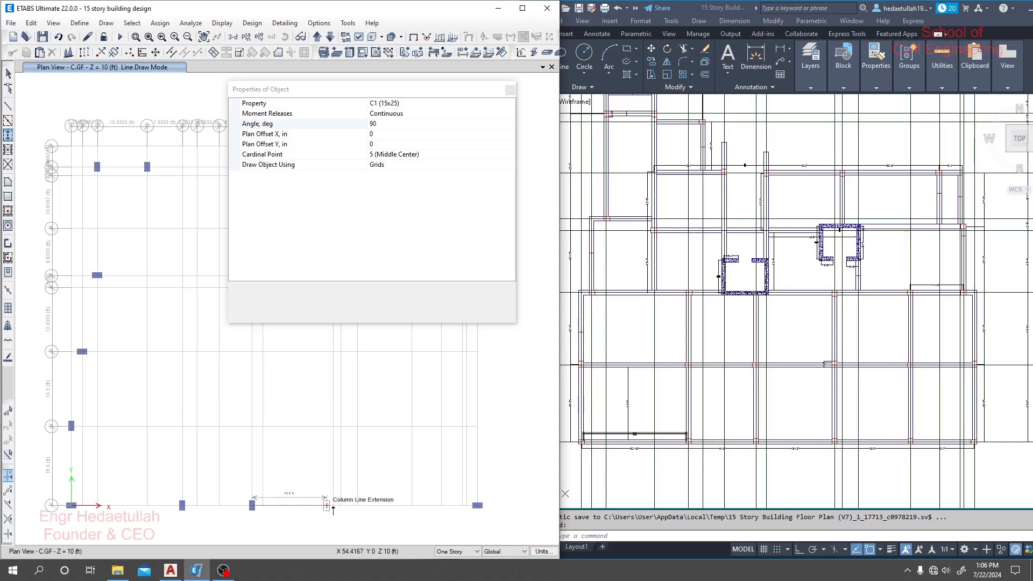
left_click(332, 507)
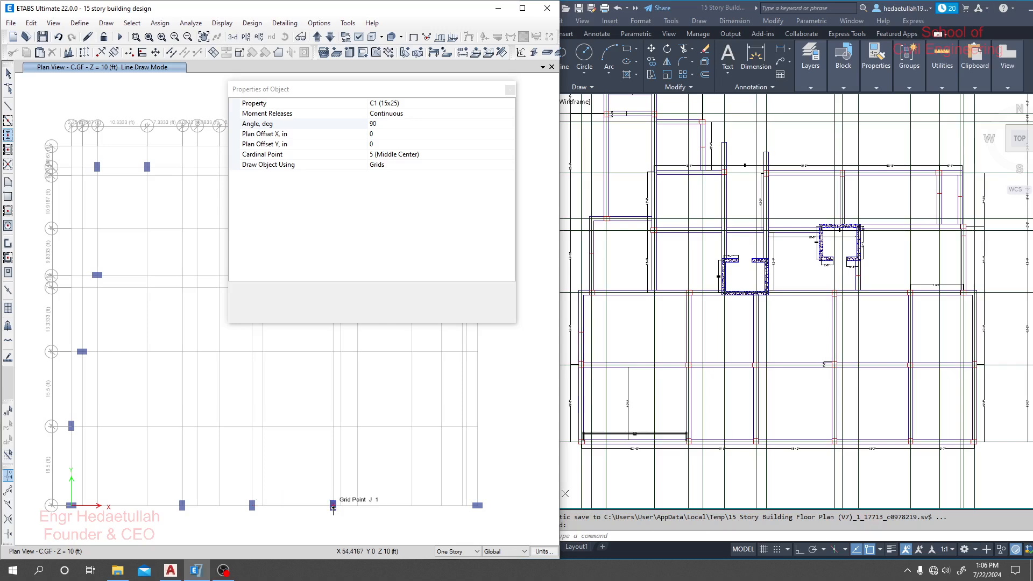
left_click(412, 506)
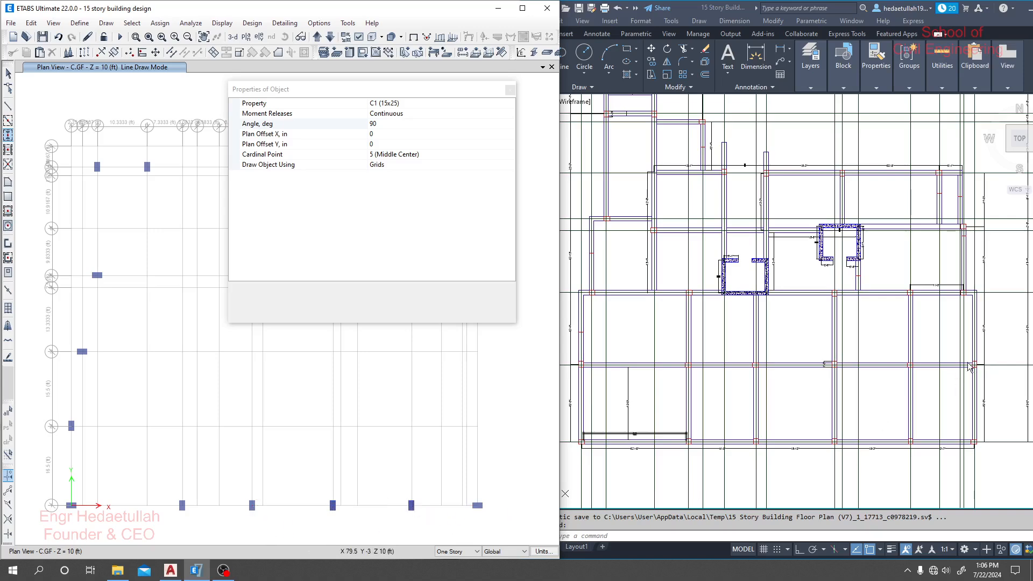
- Draw 90-degree C1 (15x25) columns at grid points Q2, P3, P4 and N6, keeping the object properties clear of the plan
left_click(477, 426)
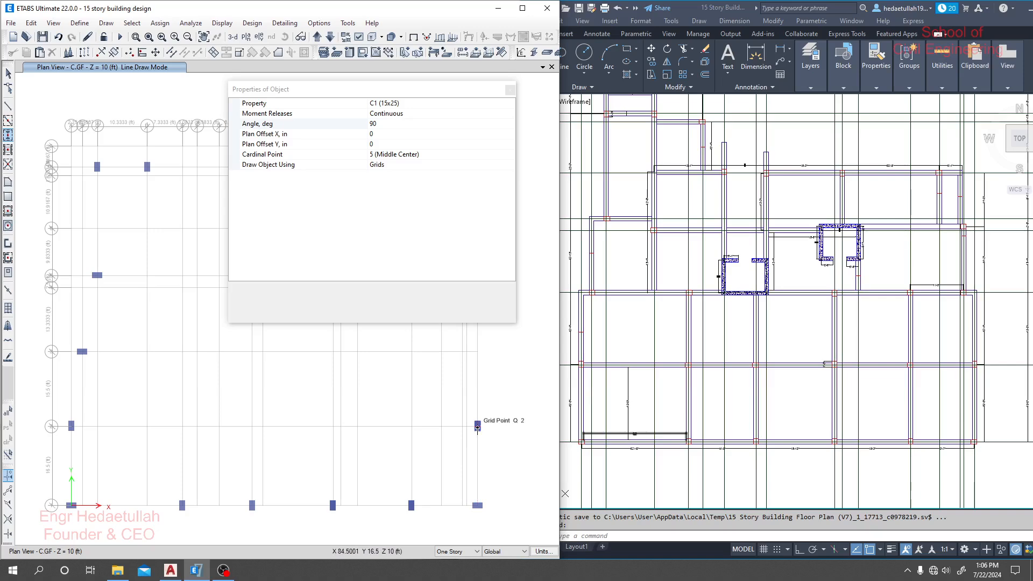
left_click(467, 351)
left_click_drag(466, 90, 229, 116)
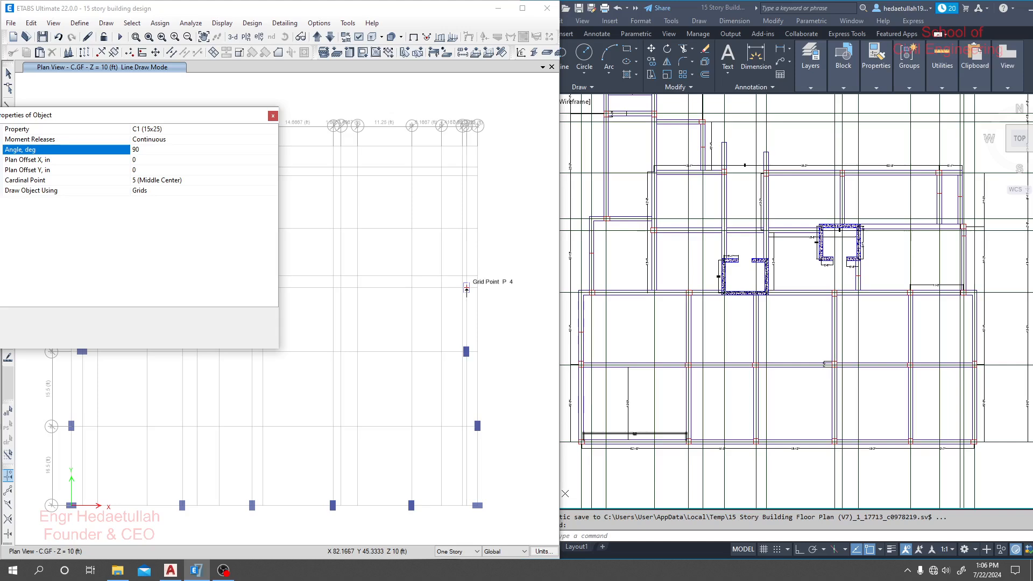
left_click(467, 288)
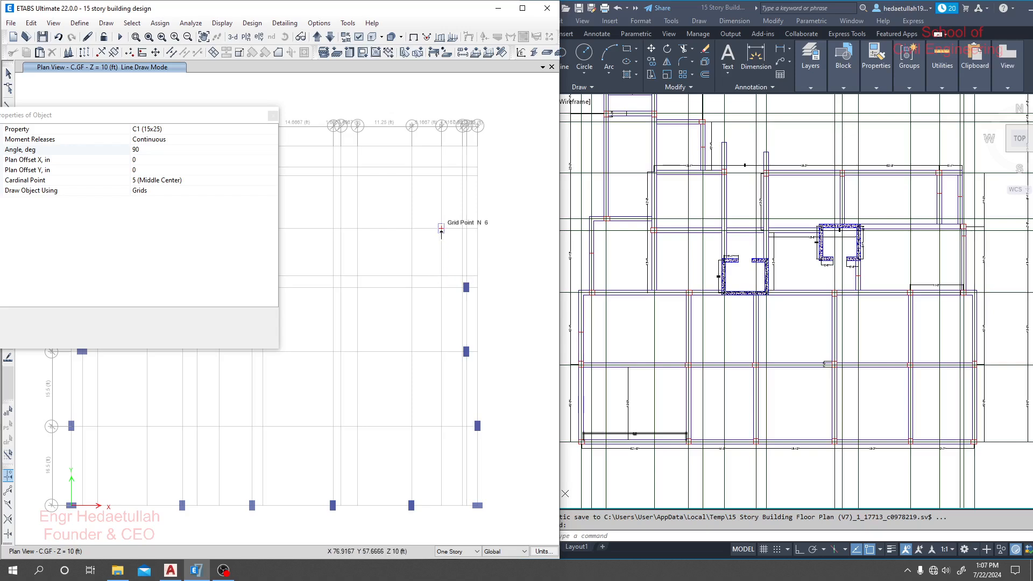
left_click(441, 229)
- Uncover the upper plan grid and draw 90-degree C1 (15x25) columns at grid points K6, I6, G6 and F7
left_click(214, 111)
left_click_drag(214, 111, 307, 337)
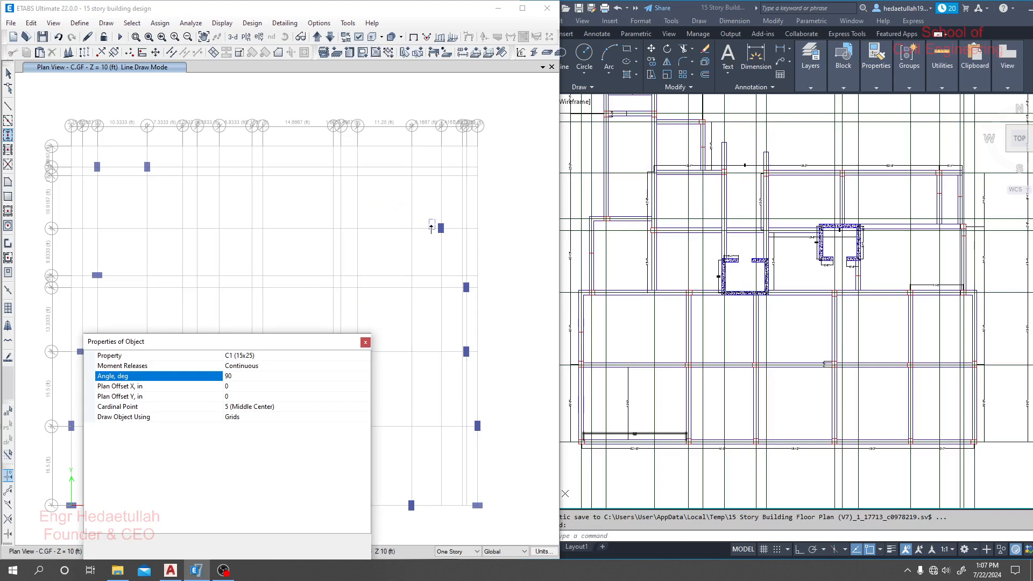
left_click(341, 229)
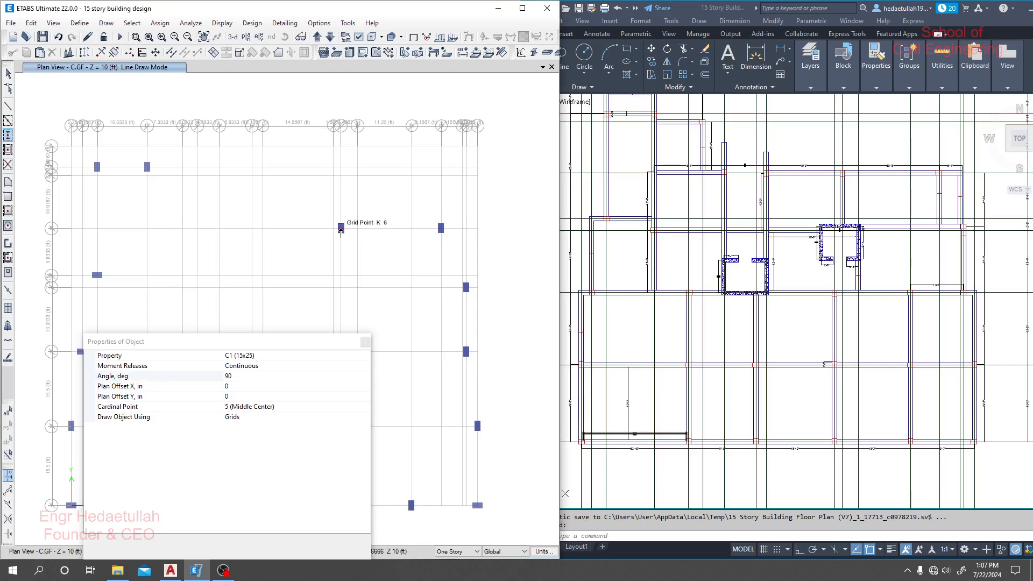
left_click(263, 229)
left_click(219, 228)
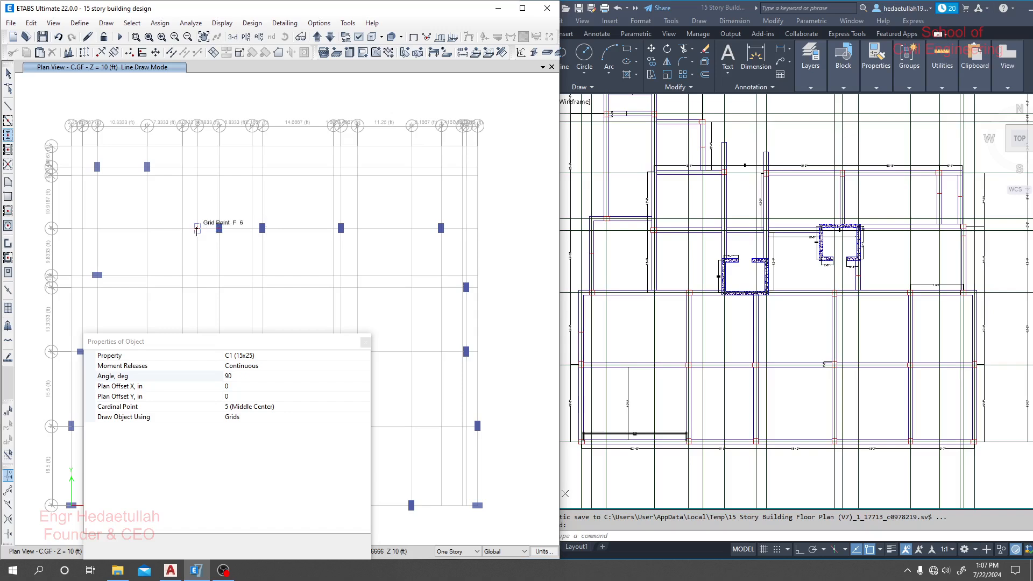
left_click(196, 175)
- Switch the column section to C2 (20x30) and move the object properties off the lower part of the plan
left_click(323, 356)
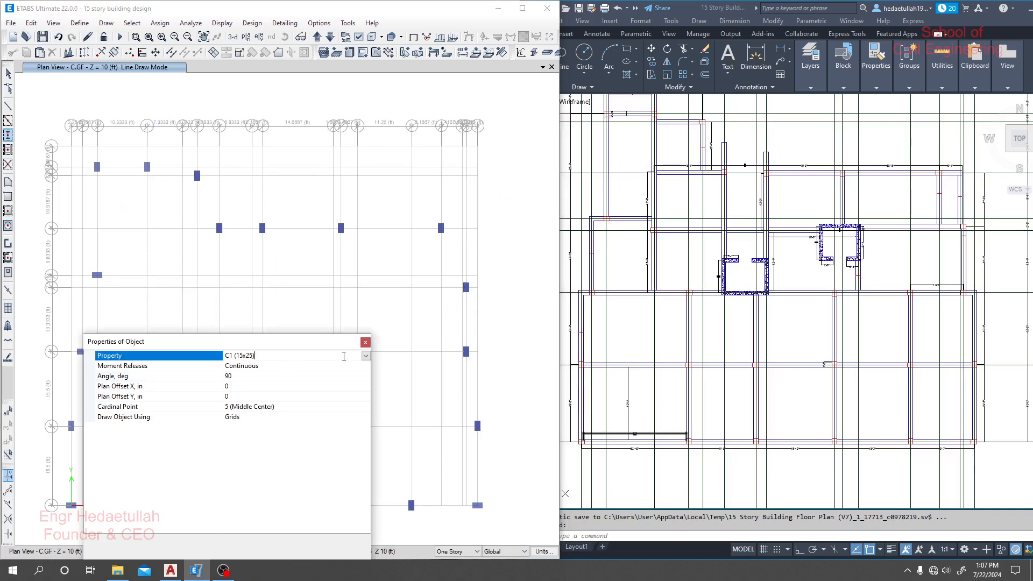
left_click(365, 356)
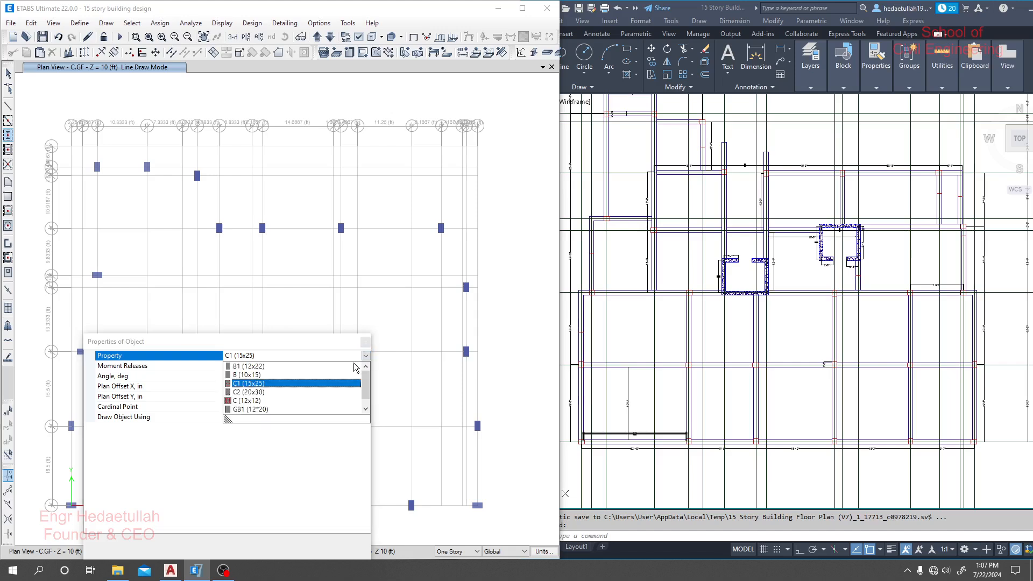
left_click(260, 393)
left_click_drag(282, 345, 345, 104)
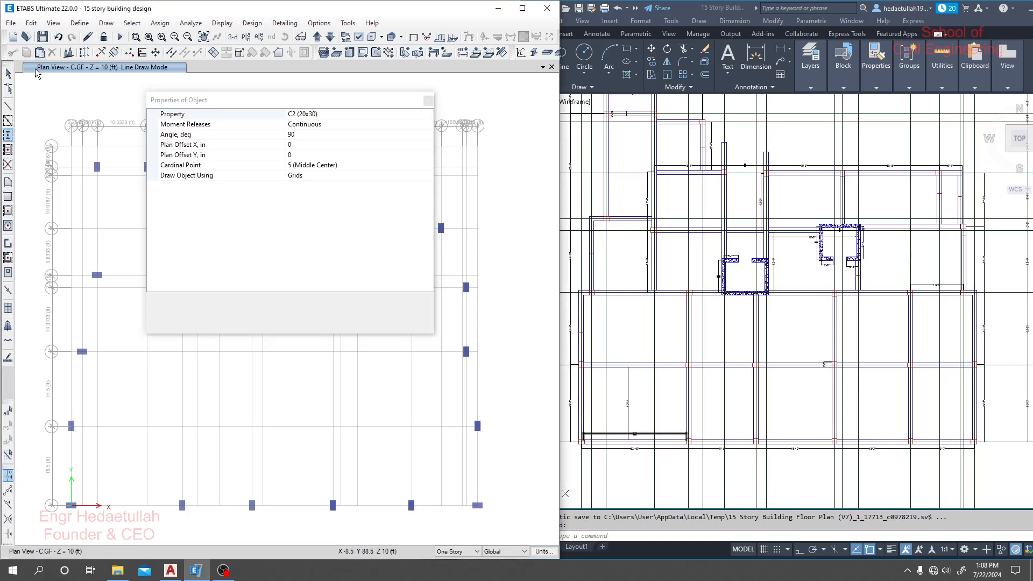
- Show the Model Explorer and close the floating object properties that cover the plan
left_click(319, 22)
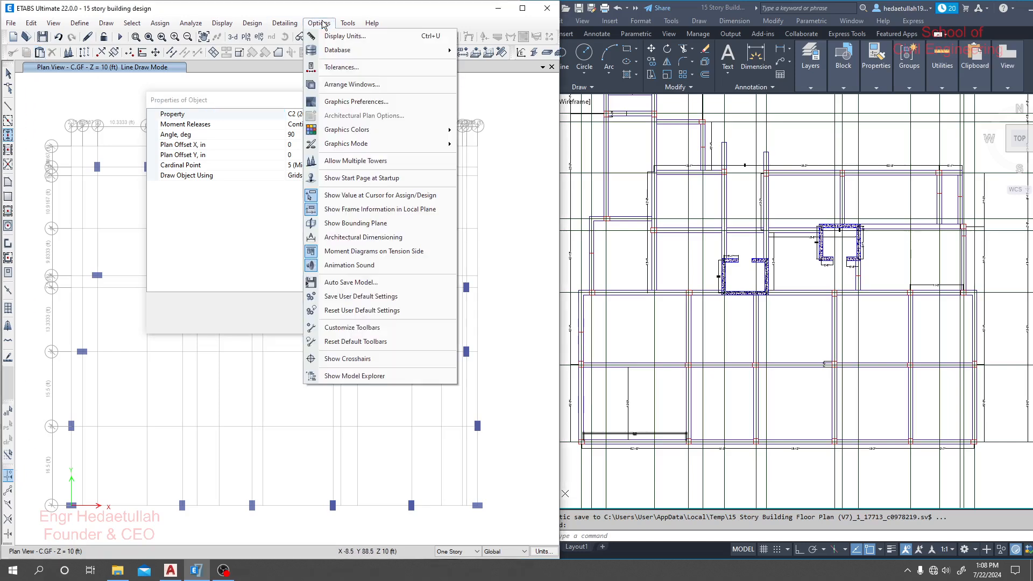
left_click(353, 379)
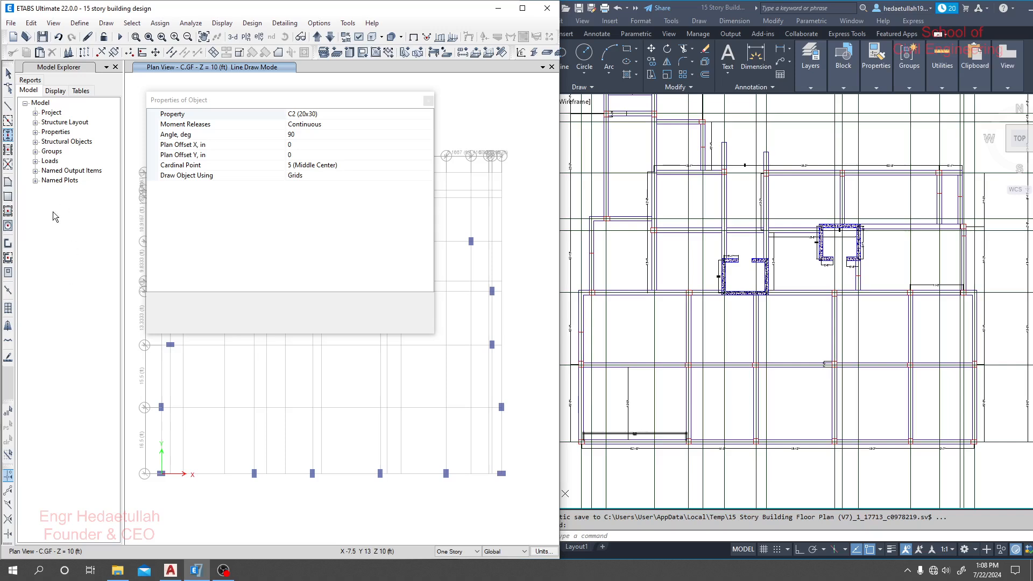
left_click(428, 101)
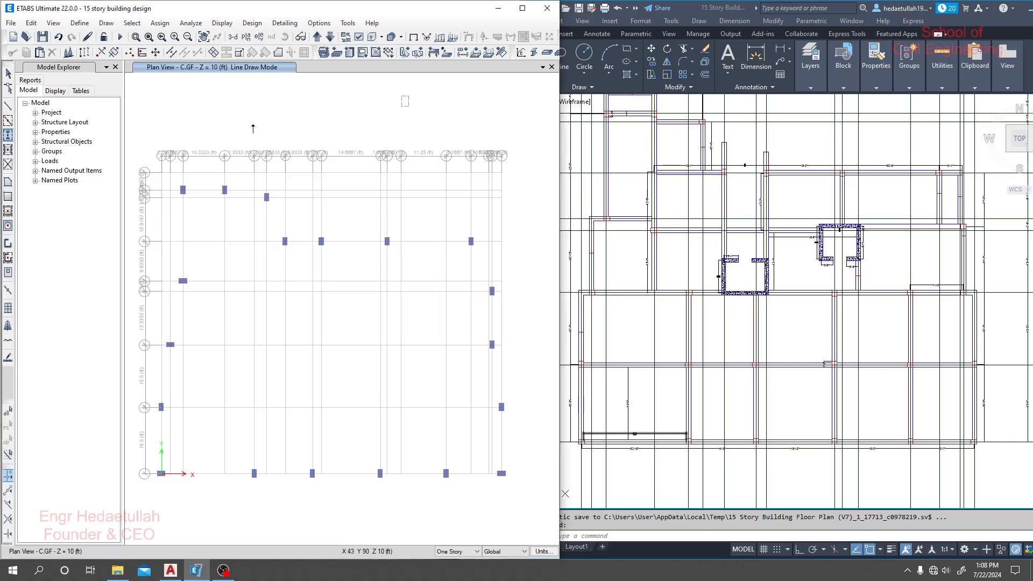
- Draw 0-degree C2 (20x30) columns at grid points E2 and H2
left_click(8, 135)
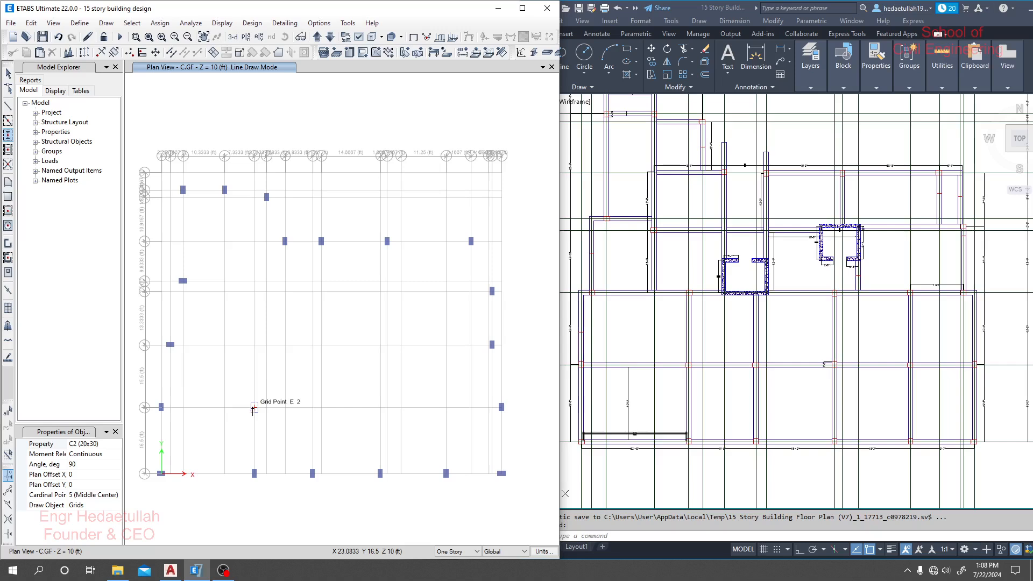
left_click(62, 464)
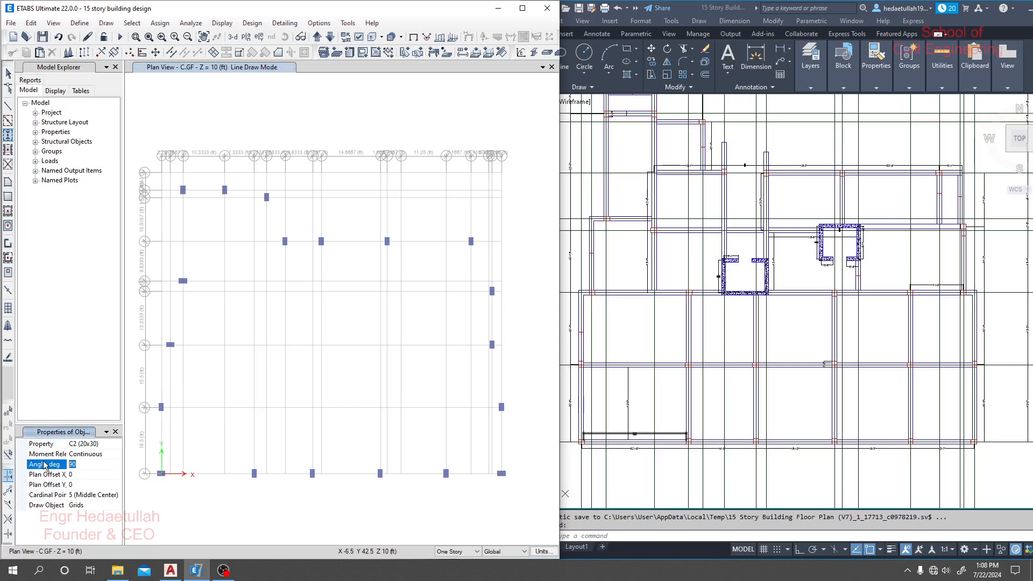
type("0")
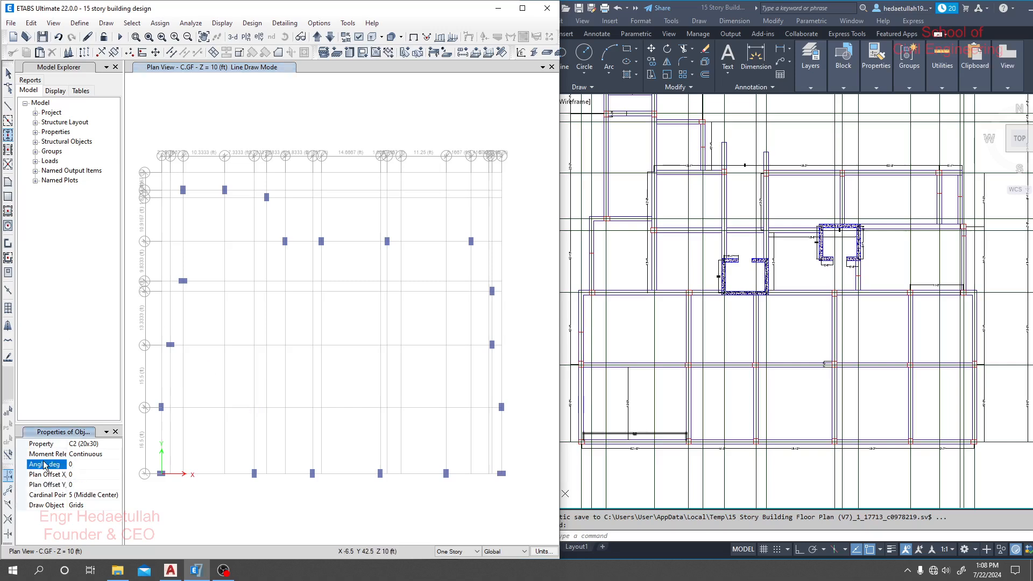
left_click(254, 407)
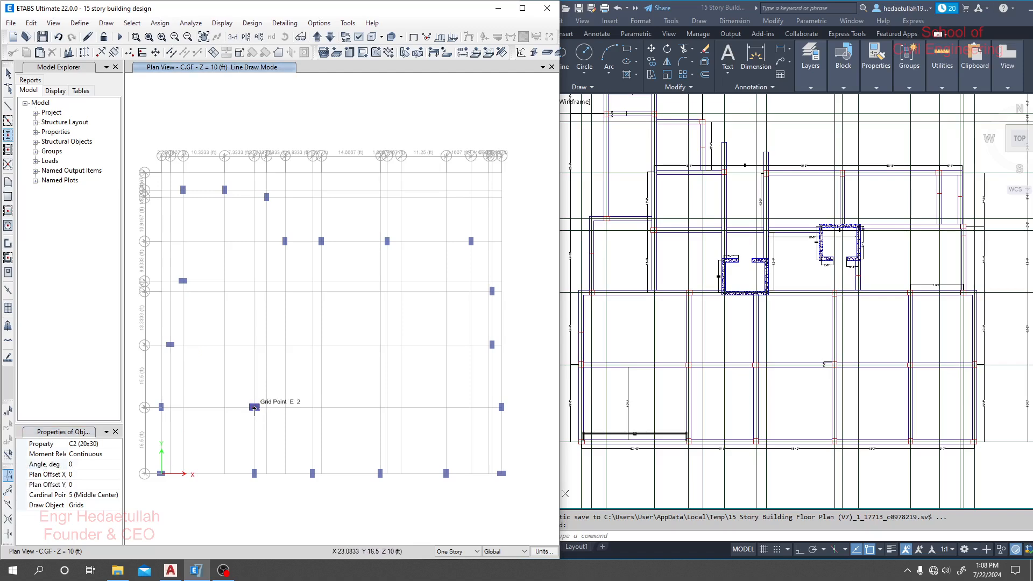
left_click(312, 408)
- Set the column angle to 90 degrees and draw a C2 (20x30) column at grid point J2
left_click(88, 464)
type("9")
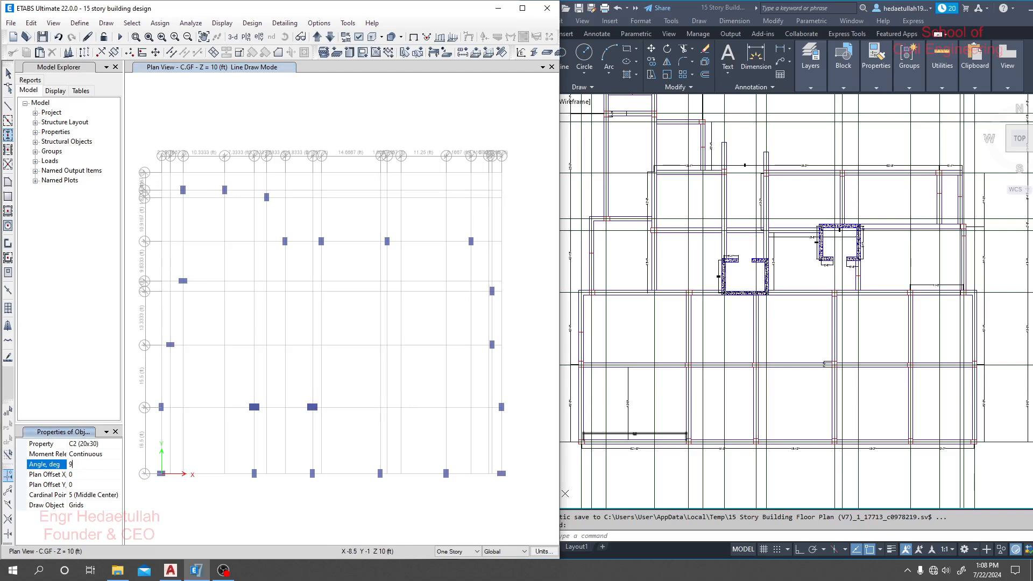
type("0")
left_click(380, 407)
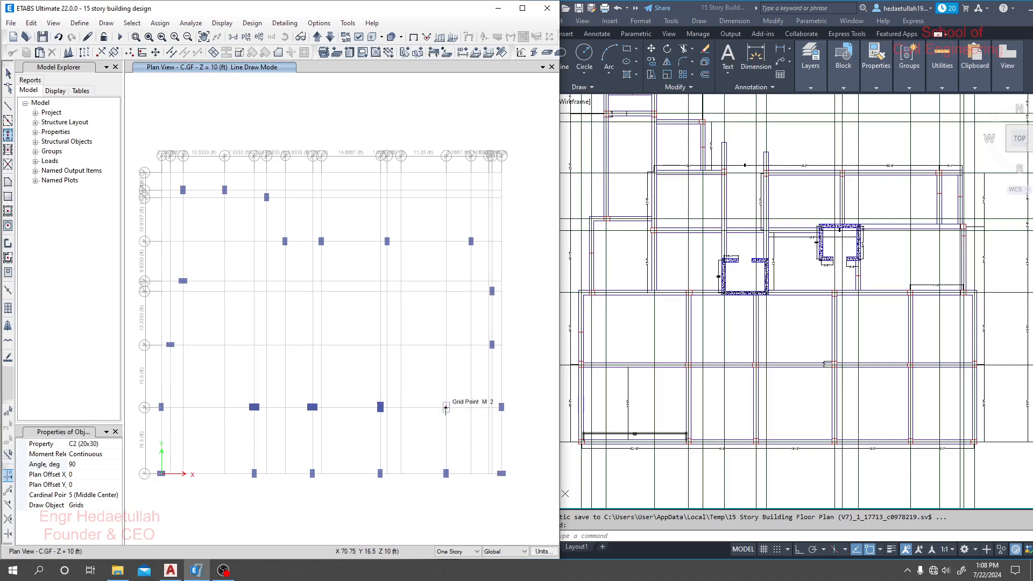
- Return the column angle to 0 degrees and draw C2 (20x30) columns at grid points M2, M3, J3, E3 and D4
left_click(78, 464)
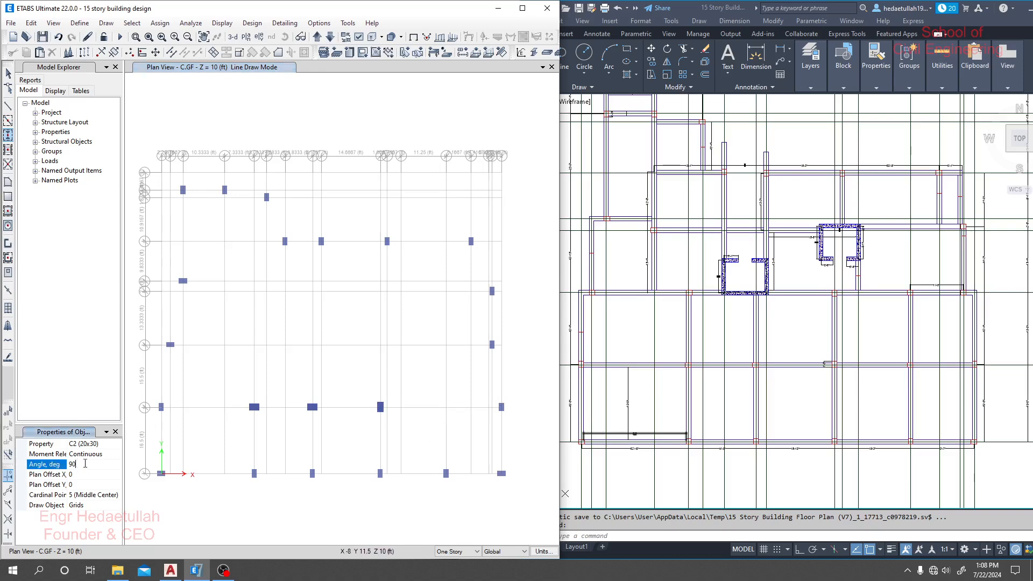
type("0")
left_click(446, 408)
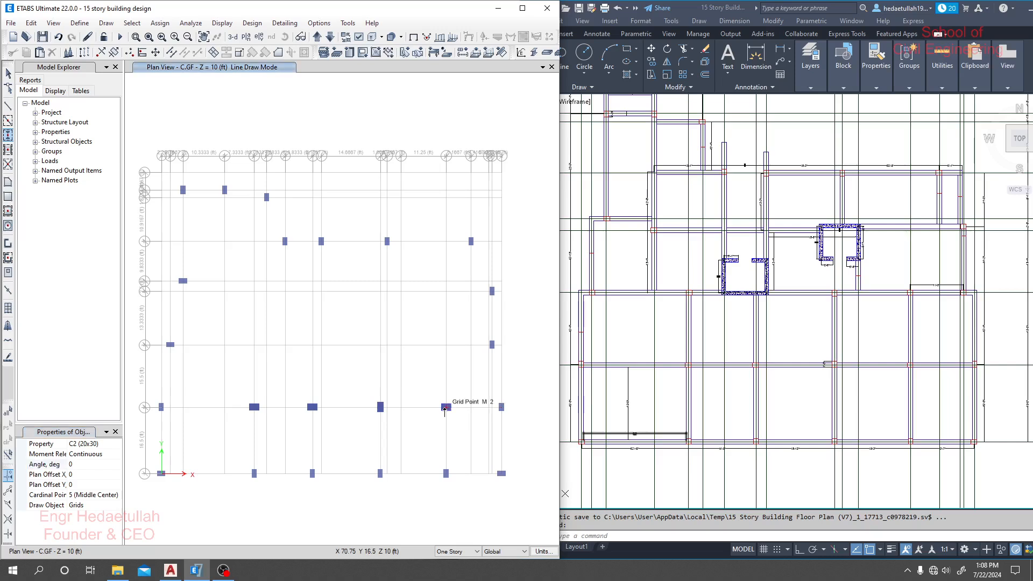
left_click(447, 345)
left_click(381, 345)
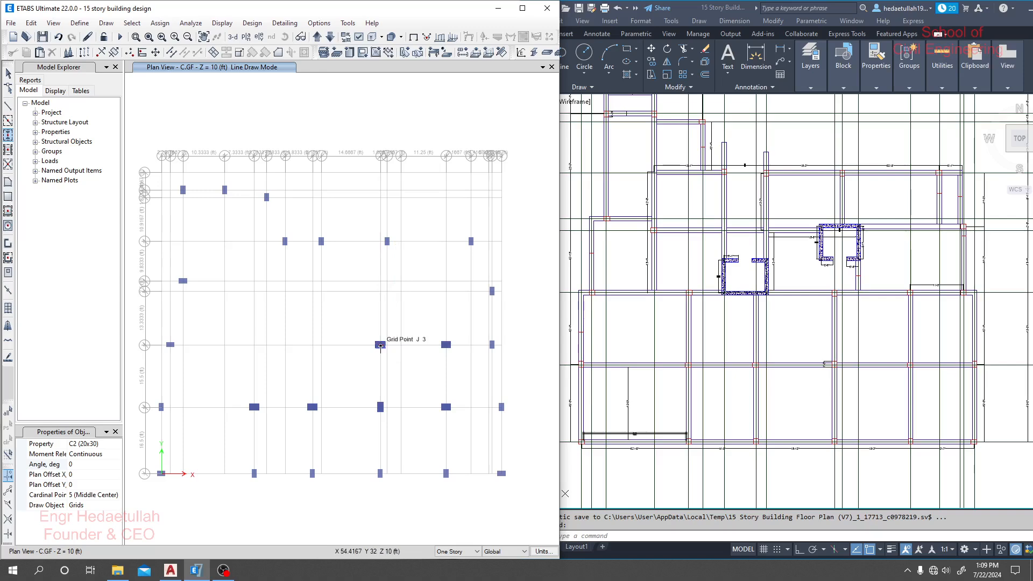
left_click(253, 345)
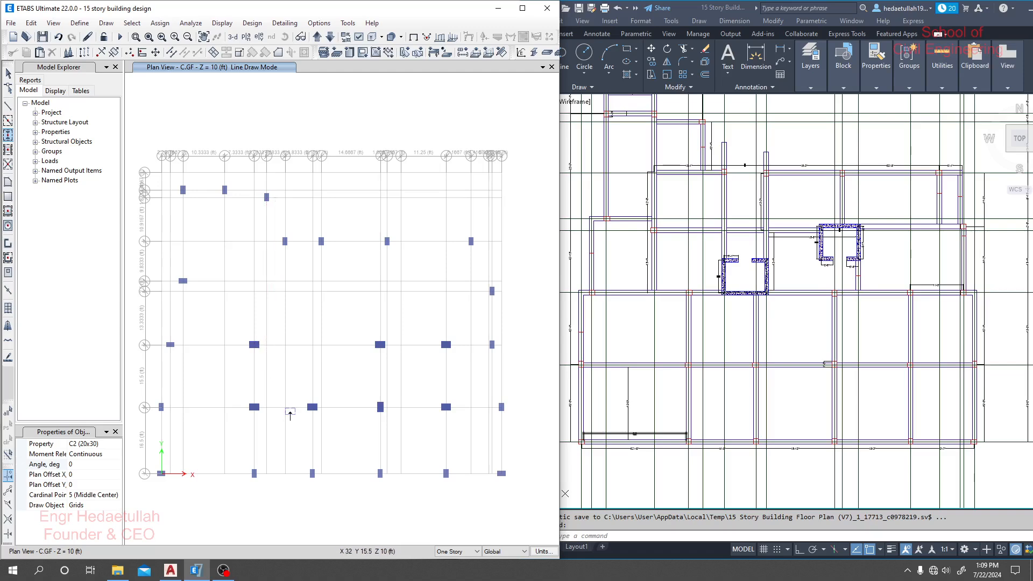
left_click(224, 291)
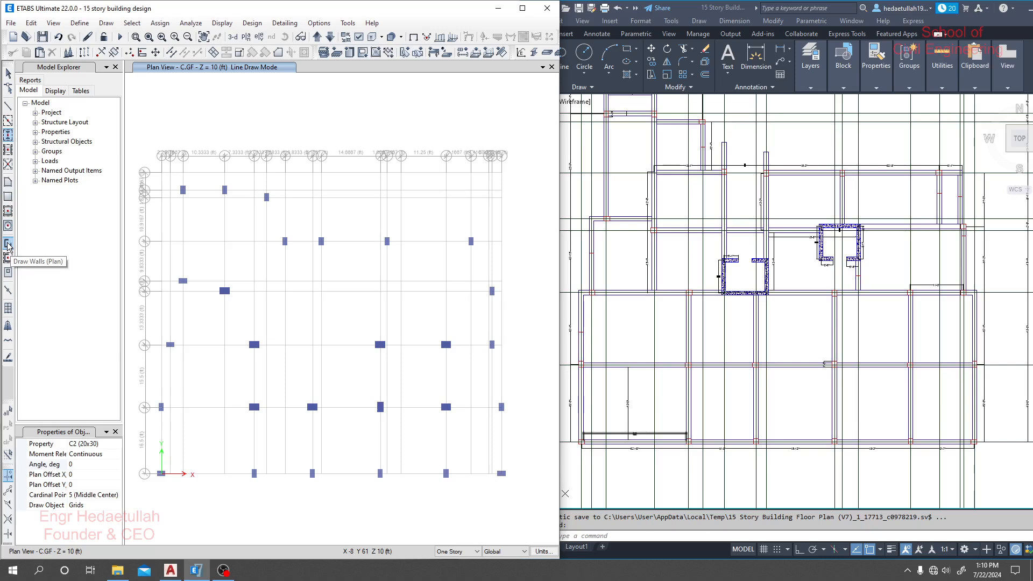
- Close the Model Explorer and the object properties to clear the plan, and leave column drawing
left_click(114, 75)
left_click(115, 68)
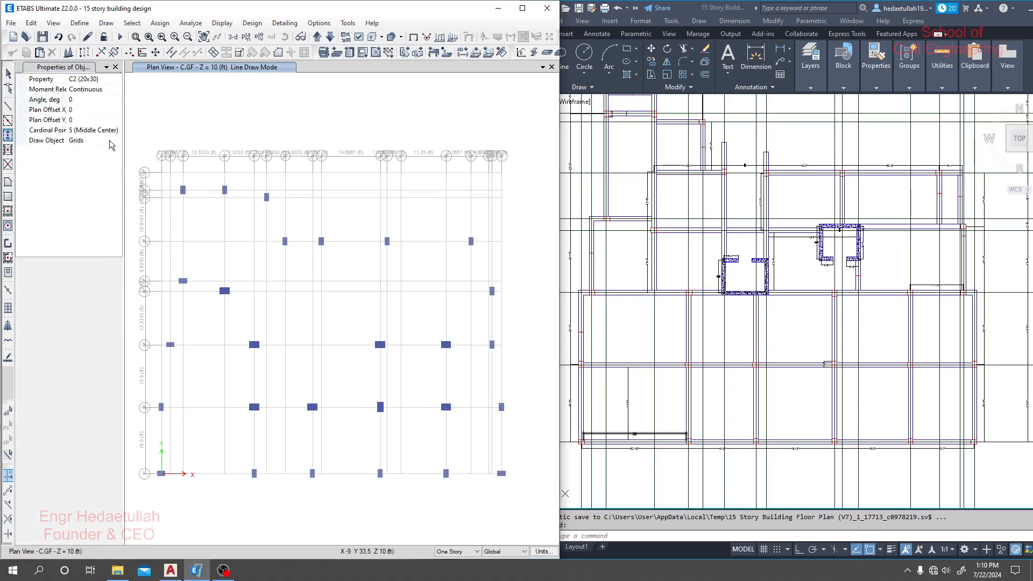
left_click(115, 68)
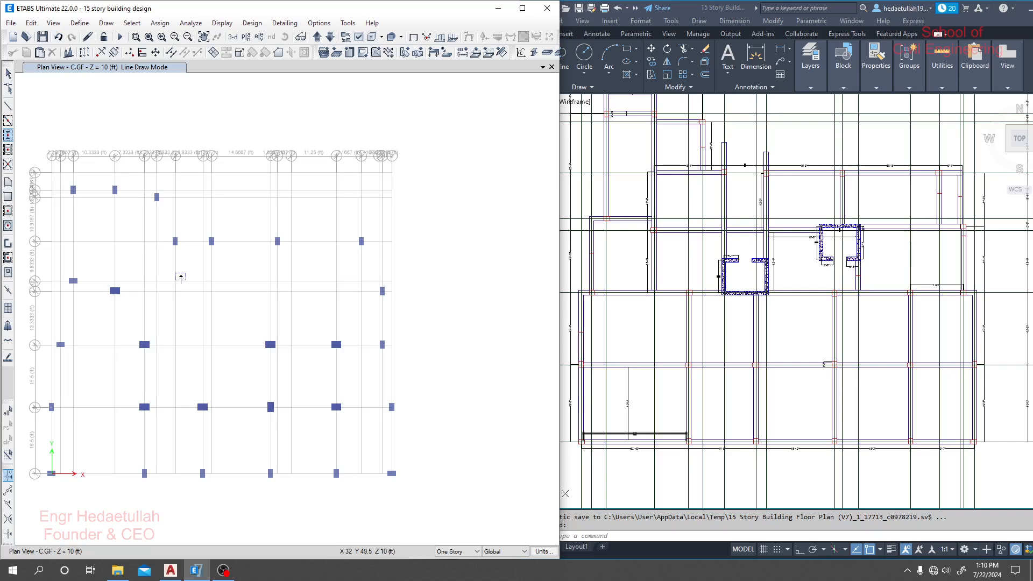
scroll(181, 279, "up", 1)
middle_click_drag(186, 279, 239, 273)
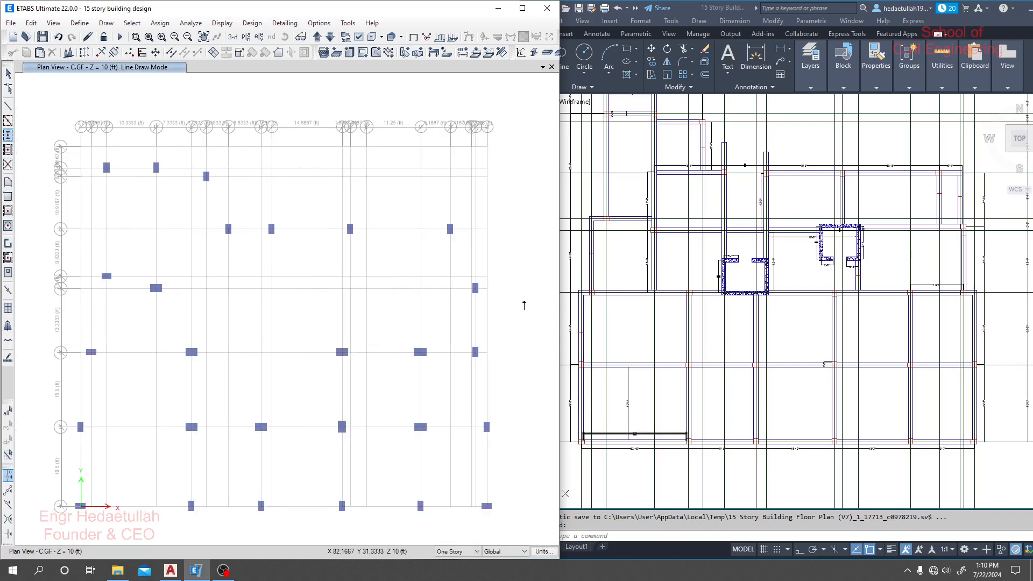
left_click(8, 73)
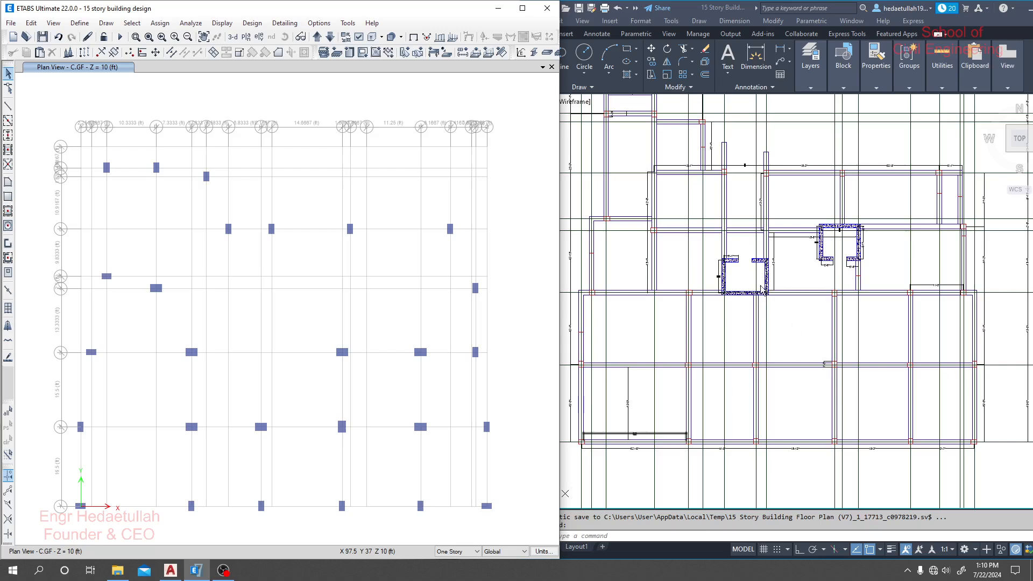
- Switch to the AutoCAD floor plan and examine the core walls' positions and dimensions against the grid
scroll(736, 279, "up", 4)
left_click(685, 355)
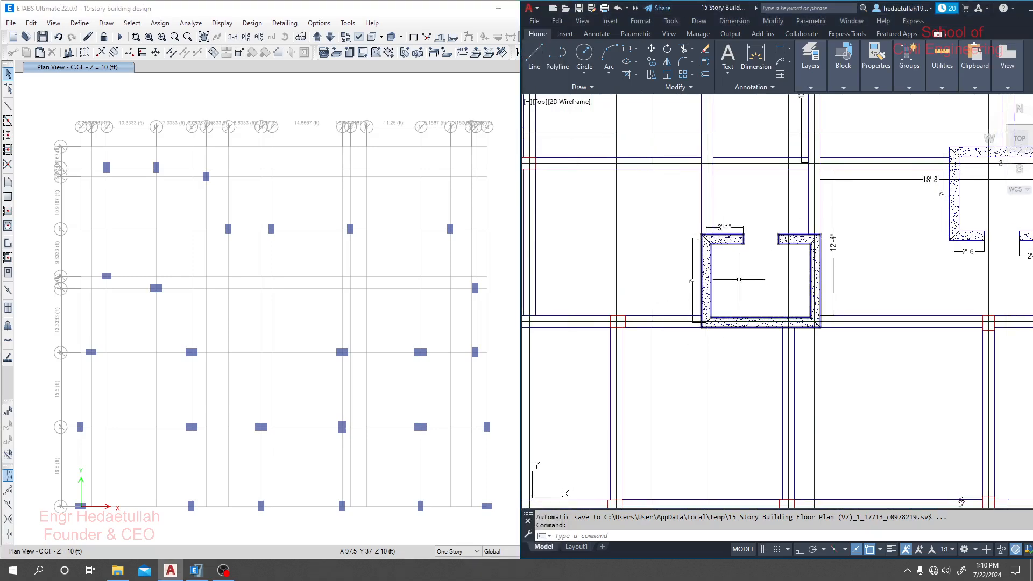
middle_click_drag(731, 279, 782, 277)
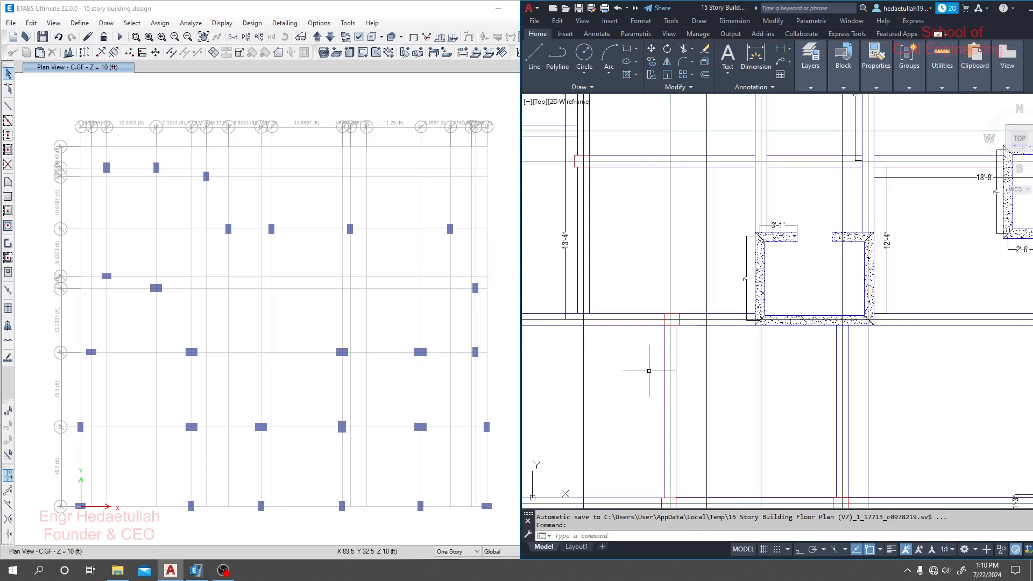
scroll(674, 356, "down", 5)
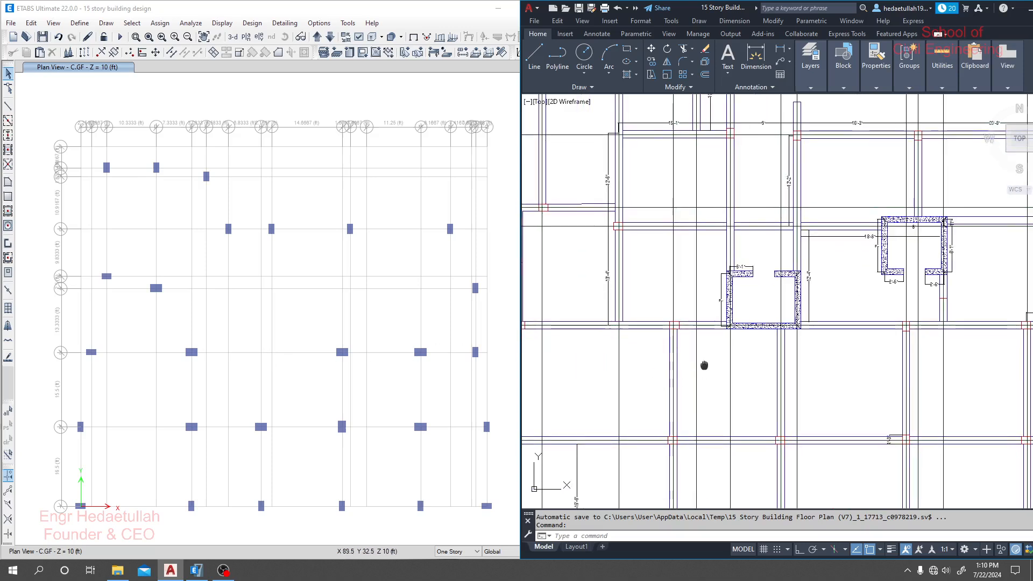
middle_click_drag(712, 300, 721, 310)
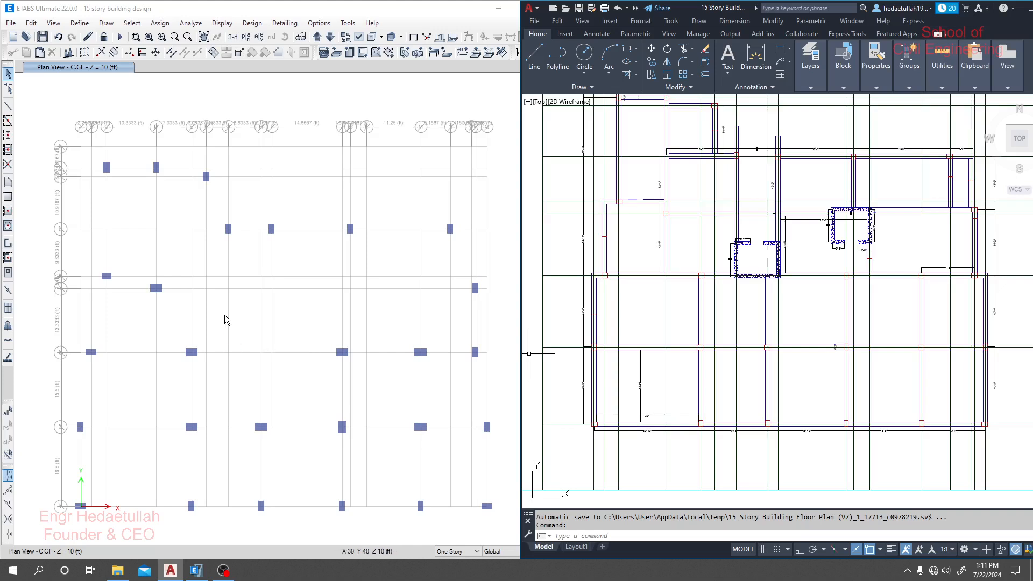
scroll(787, 246, "up", 4)
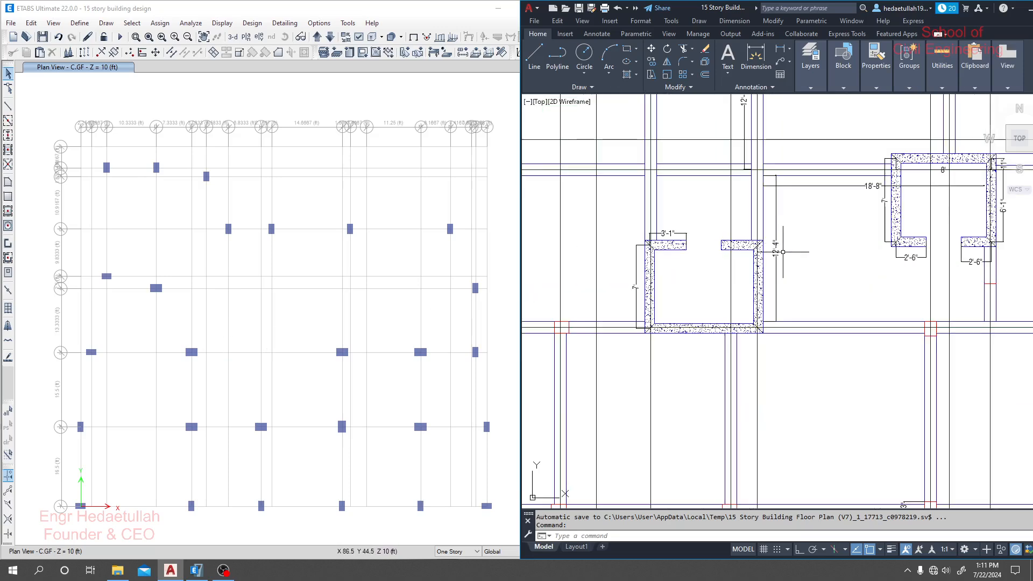
middle_click_drag(642, 302, 755, 304)
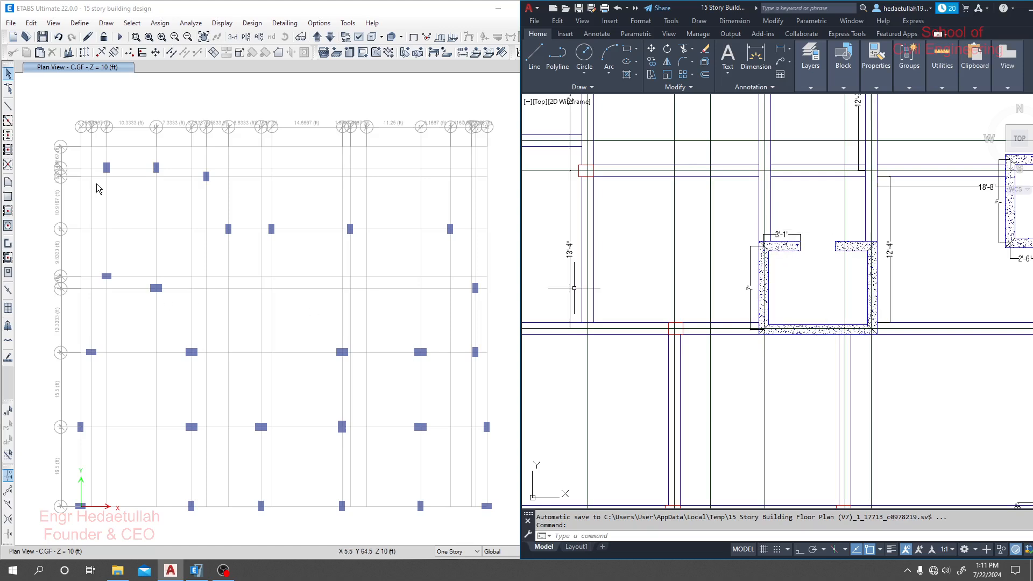
- Switch back to ETABS, start drawing joint objects and widen the property names so the plan offset units are readable
left_click(105, 25)
left_click(105, 24)
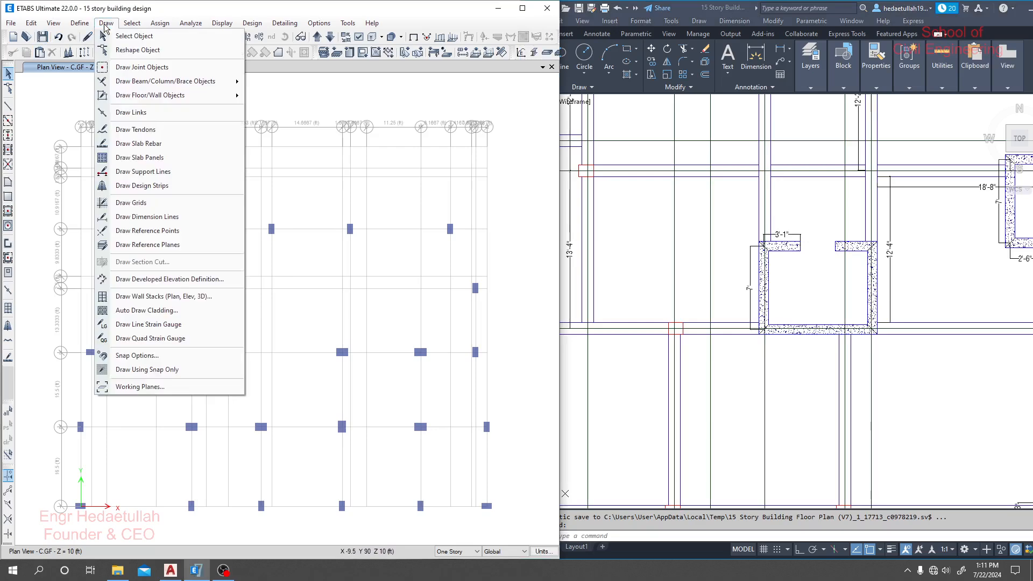
left_click(129, 67)
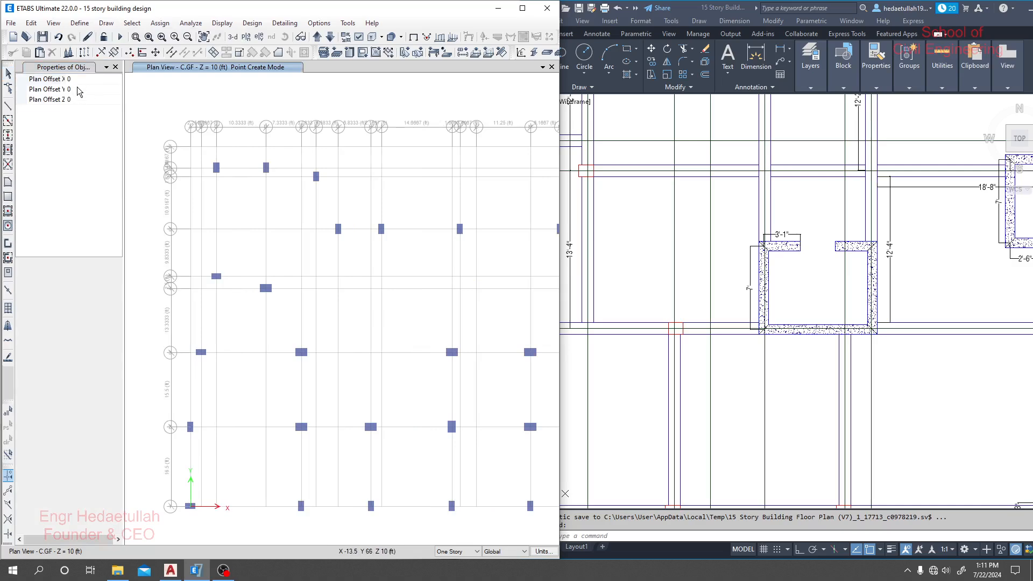
left_click_drag(67, 81, 79, 78)
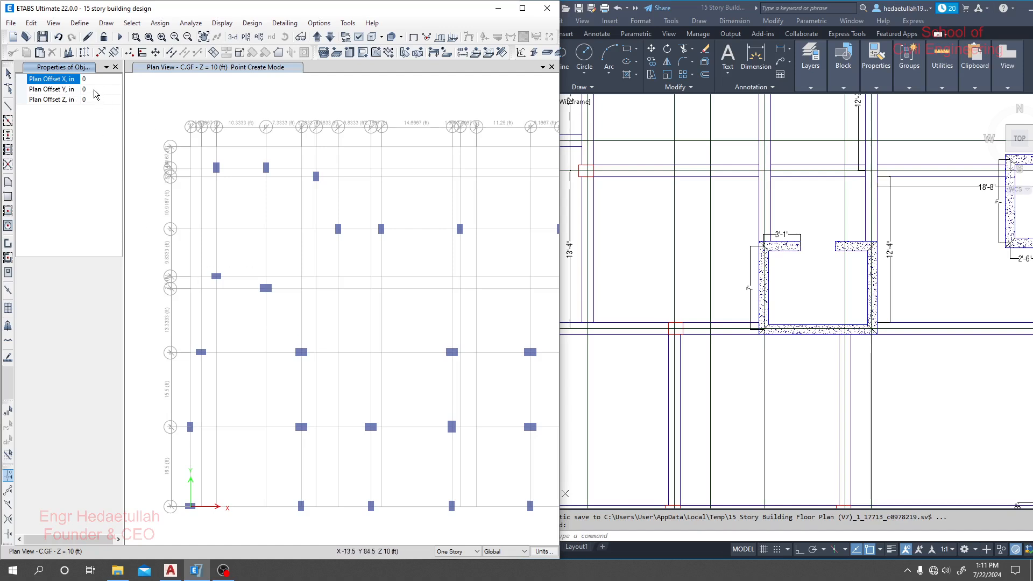
left_click(90, 88)
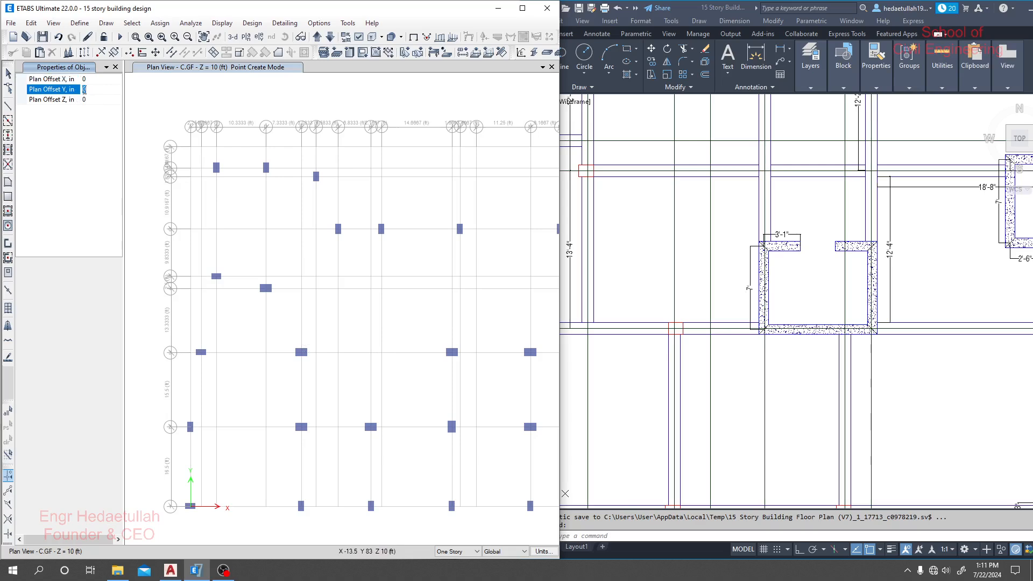
- Open Calculator and convert the core wall's 7 ft side to inches with 7*12
left_click(13, 570)
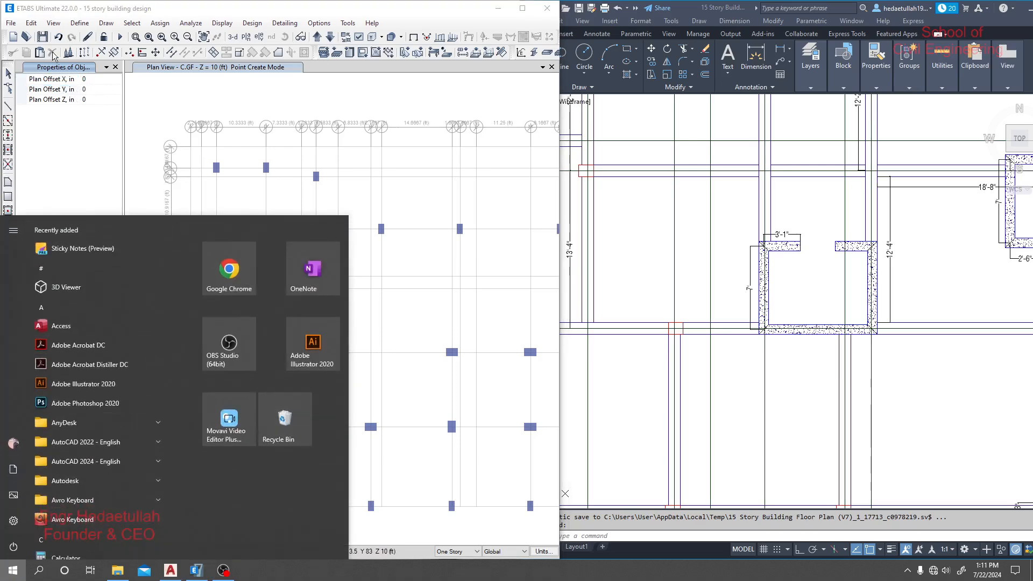
scroll(78, 499, "down", 2)
left_click(67, 453)
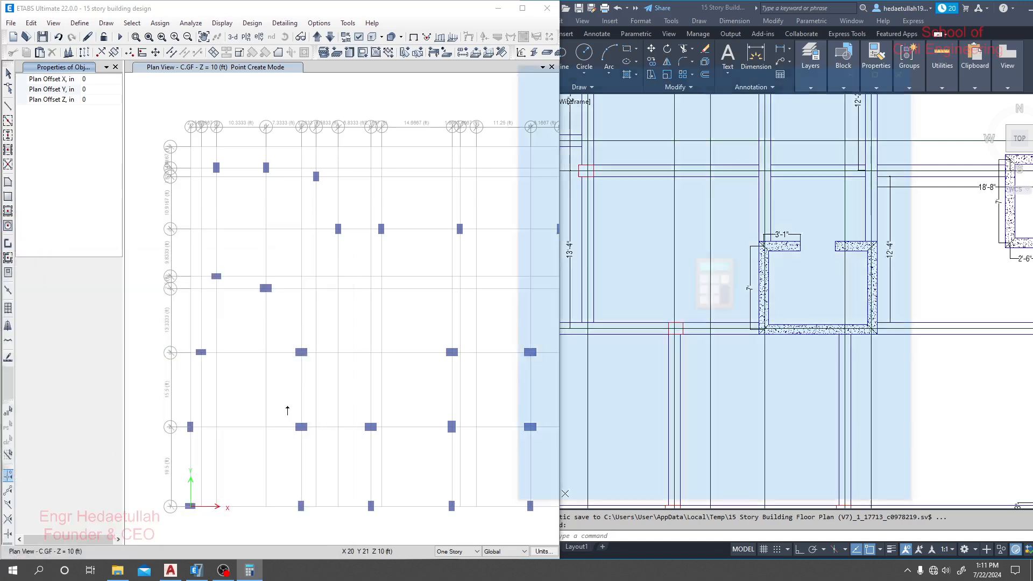
type("7*12")
key("Return")
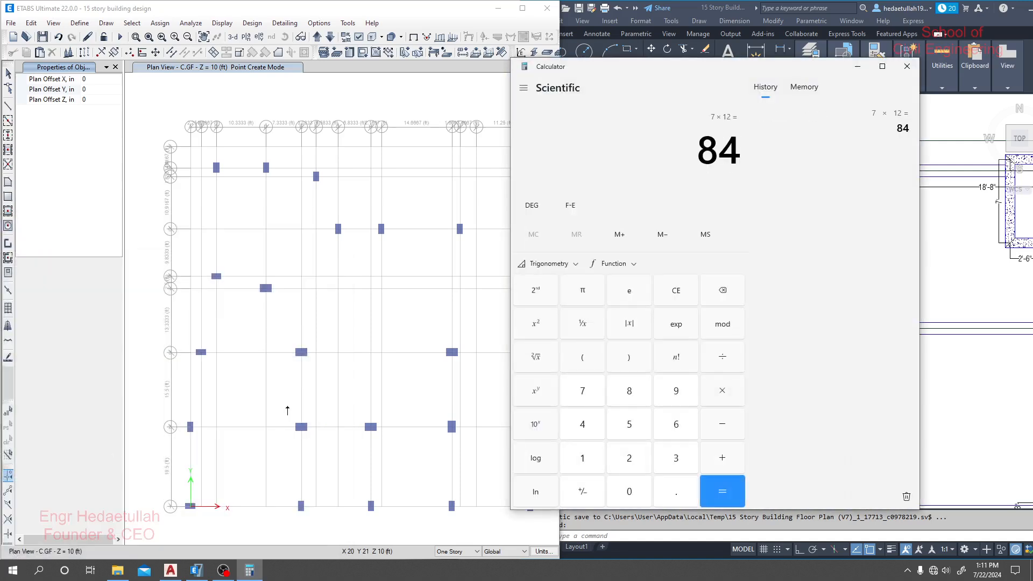
- Set the joint's Plan Offset Y to 84 in and place offset joints from grid points G3 and I3
left_click(100, 103)
left_click(85, 88)
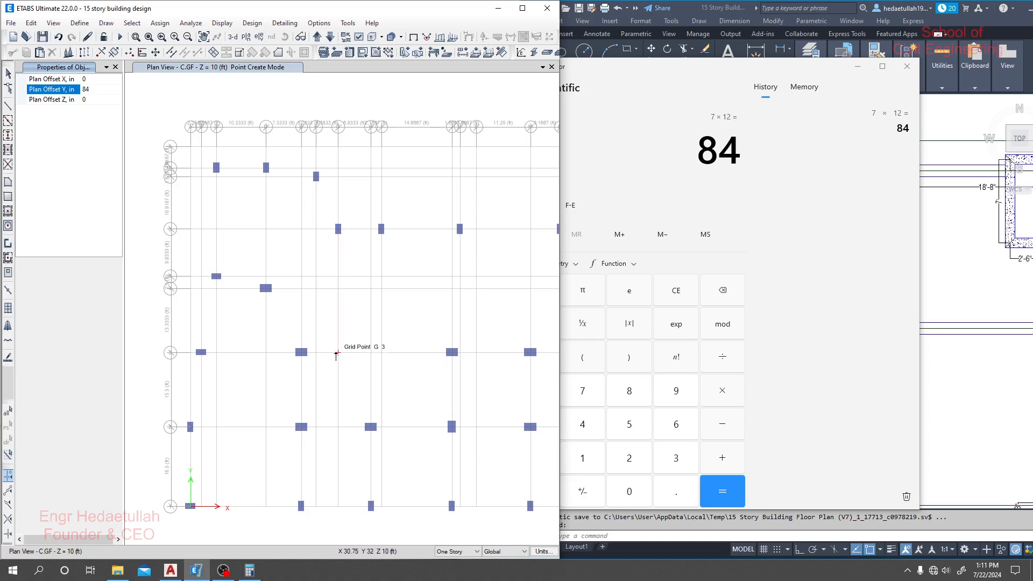
left_click(857, 67)
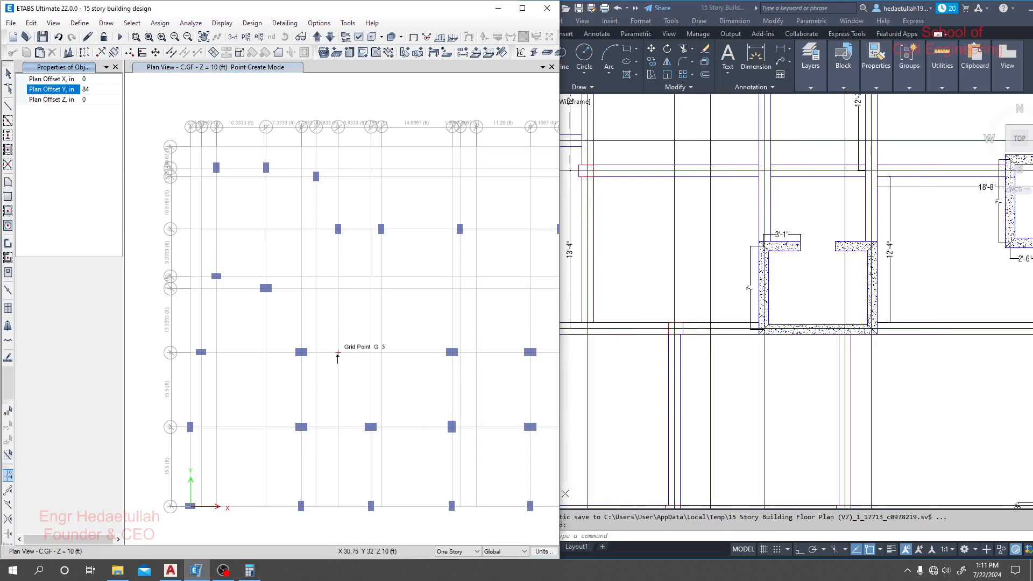
scroll(337, 356, "down", 2)
middle_click_drag(300, 324, 316, 330)
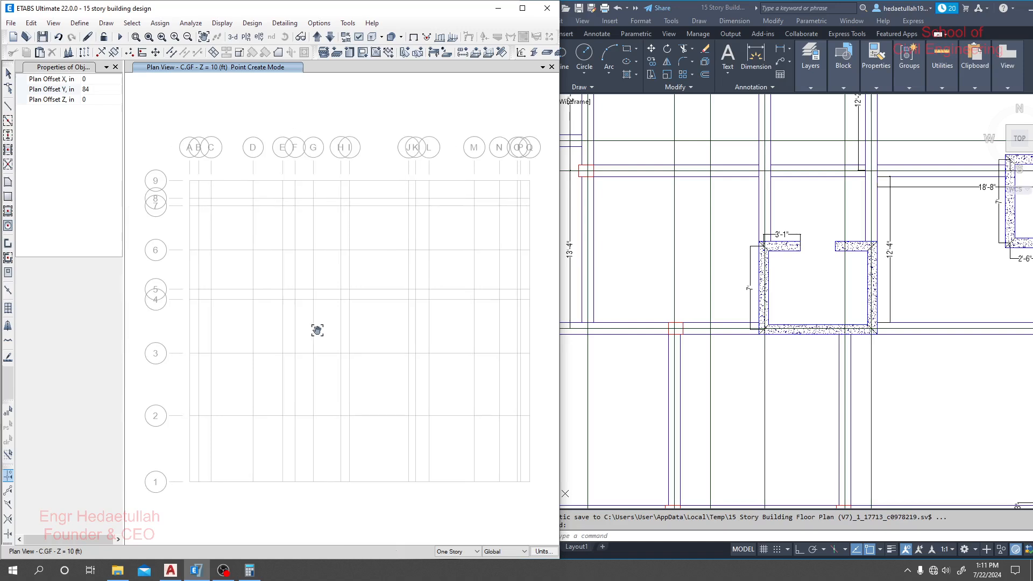
left_click(312, 325)
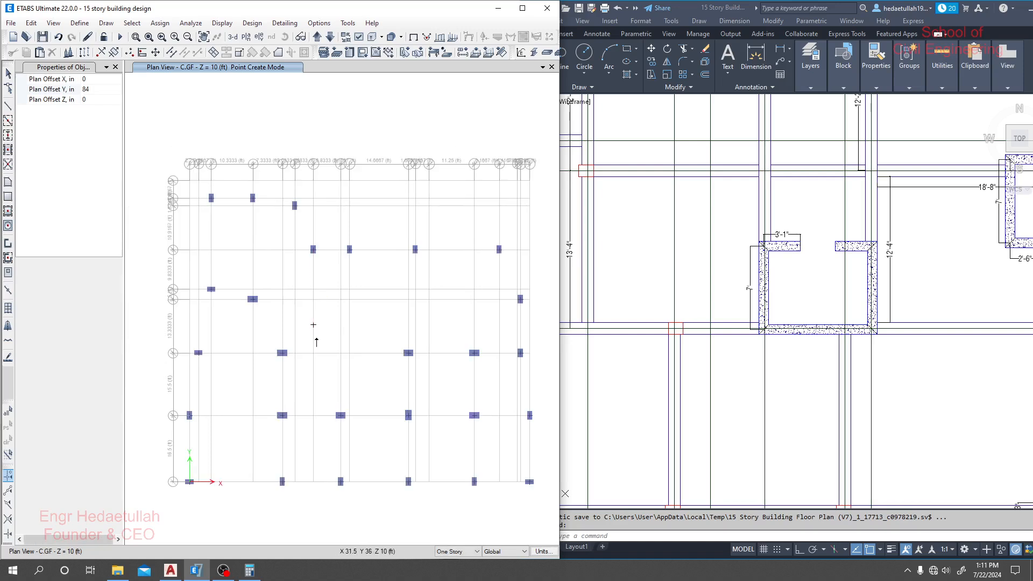
left_click(349, 354)
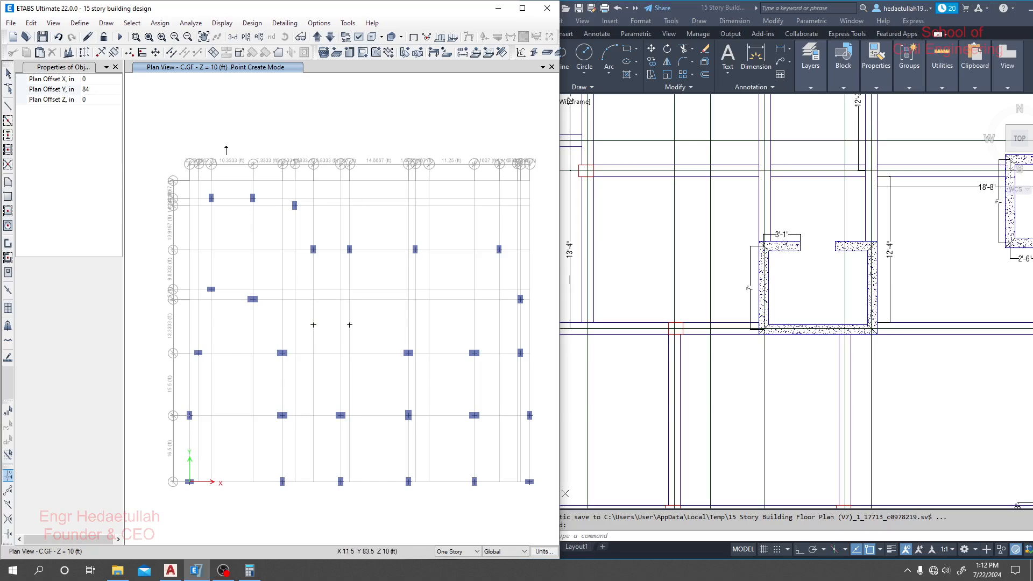
- Place the core wall's two opening-edge joints, using Plan Offset X 37 in from grid point G3 and -37 in from I3
left_click(94, 89)
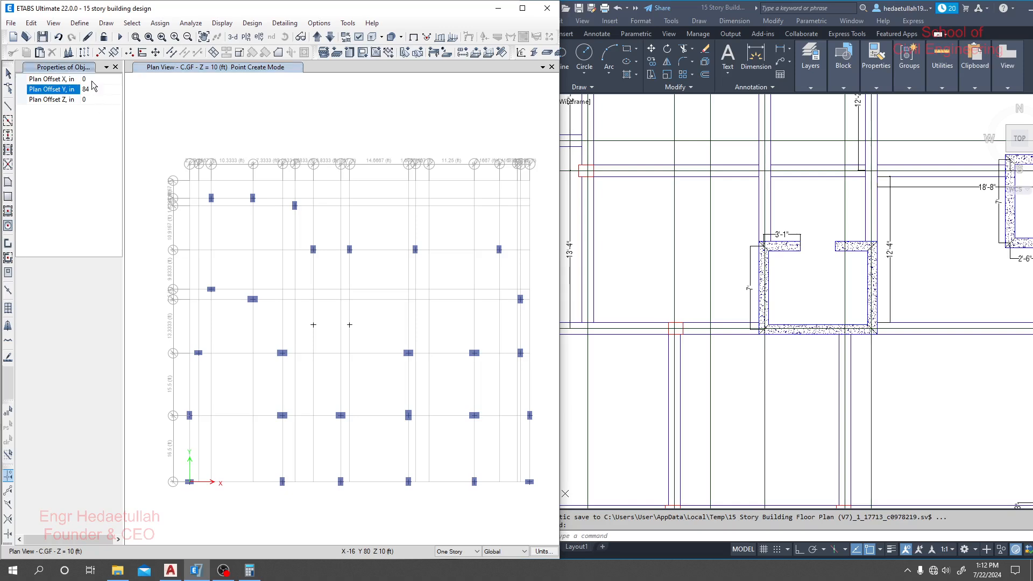
left_click(91, 80)
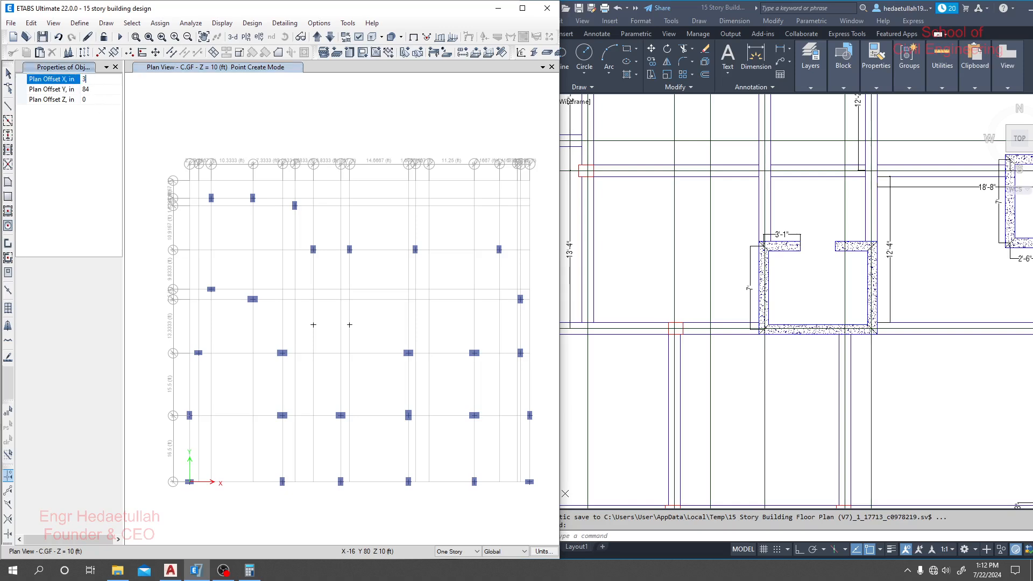
left_click(314, 353)
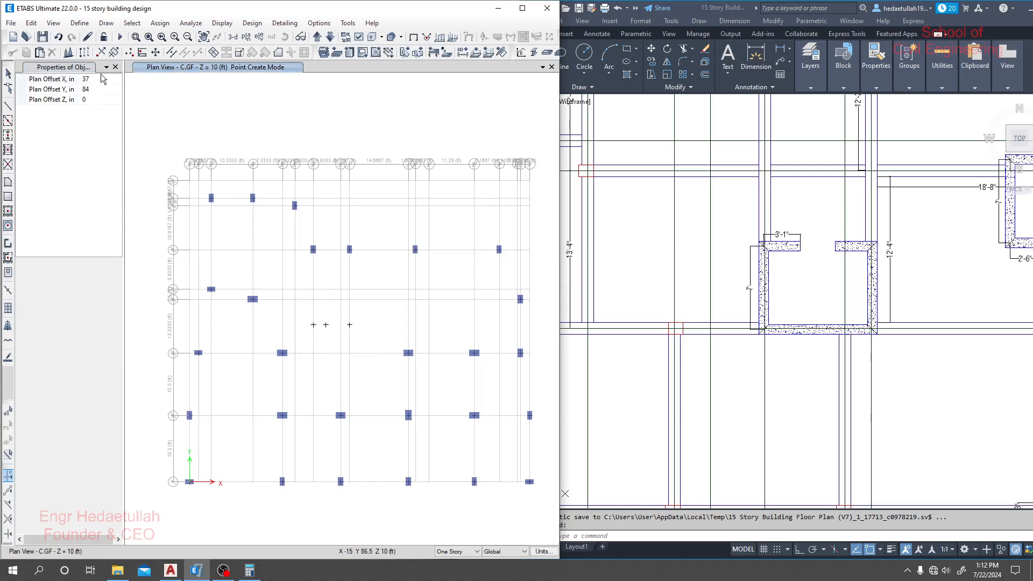
left_click(85, 78)
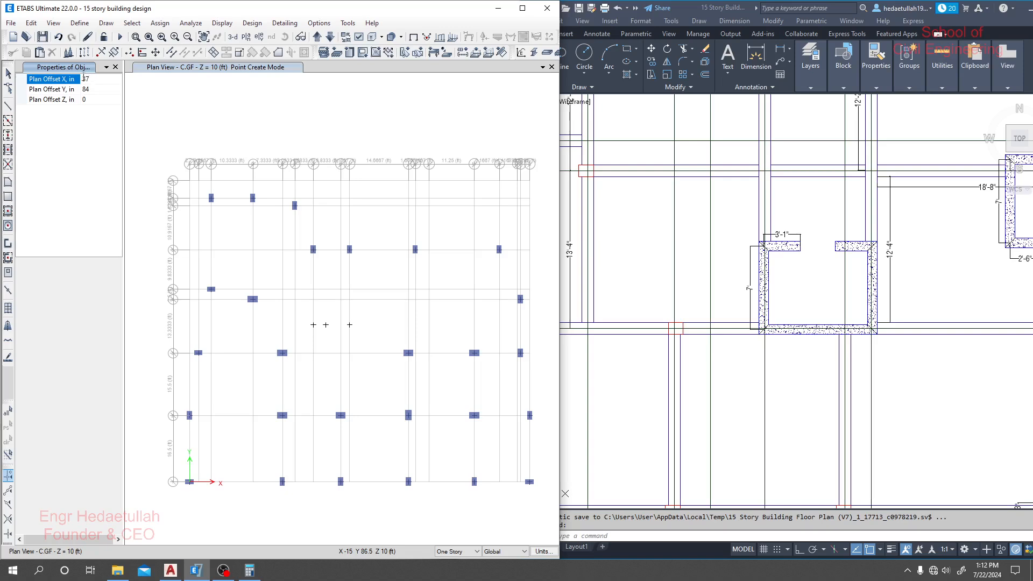
type("-")
left_click(349, 354)
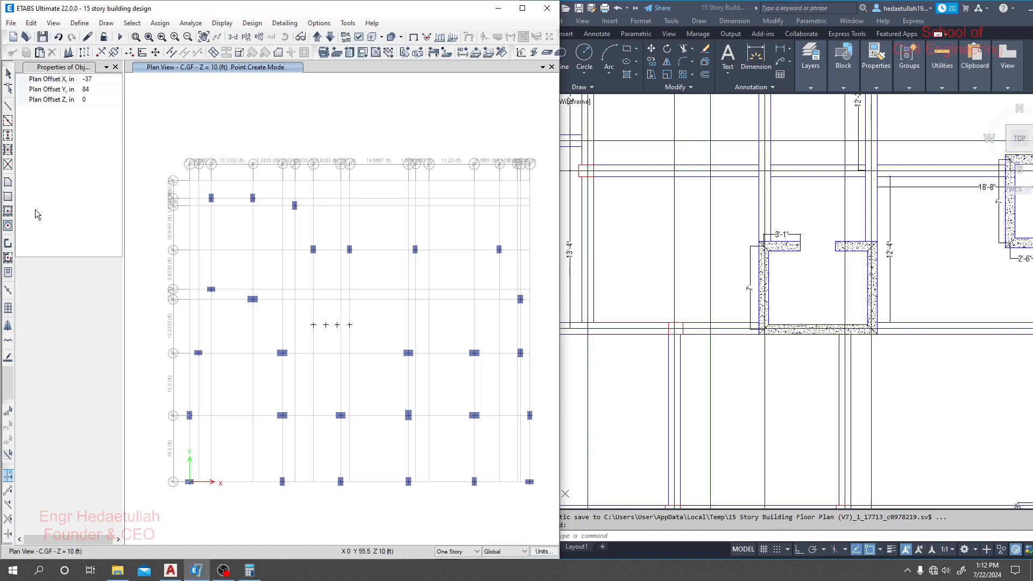
- Switch to the AutoCAD floor plan and examine the second core wall's dimensions and position relative to the surrounding grid lines
mouse_move(969, 269)
middle_mouse_down()
mouse_move(938, 257)
mouse_move(744, 293)
middle_mouse_up()
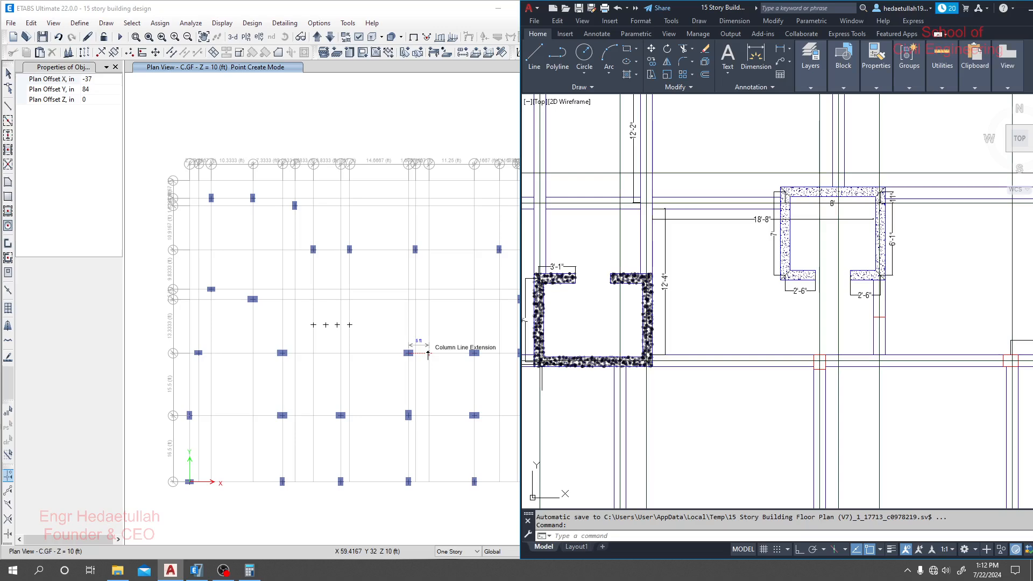
scroll(838, 212, "up", 2)
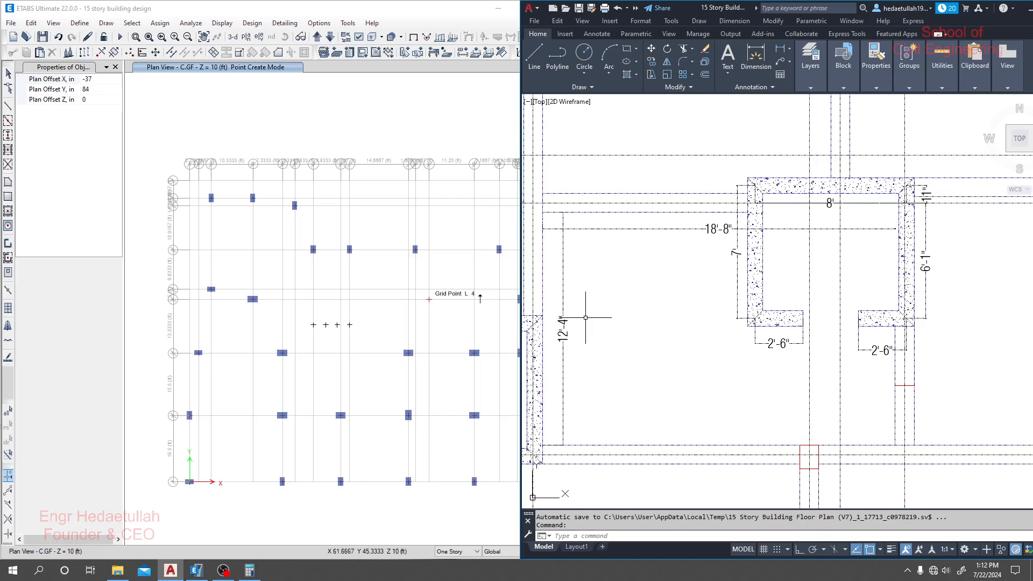
scroll(972, 263, "down", 4)
middle_click_drag(972, 263, 652, 264)
middle_click_drag(821, 263, 967, 266)
scroll(764, 230, "up", 2)
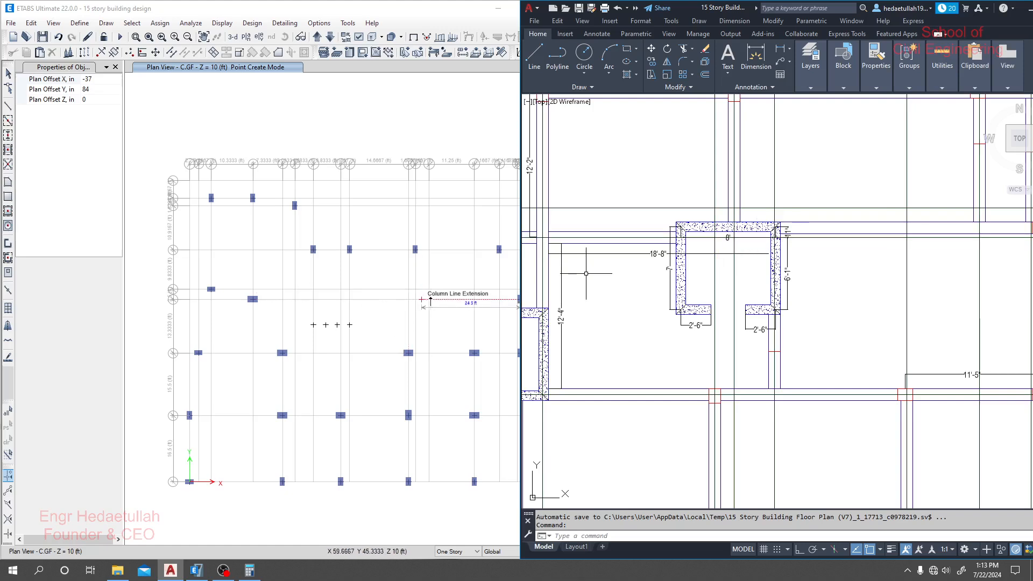
scroll(648, 256, "down", 2)
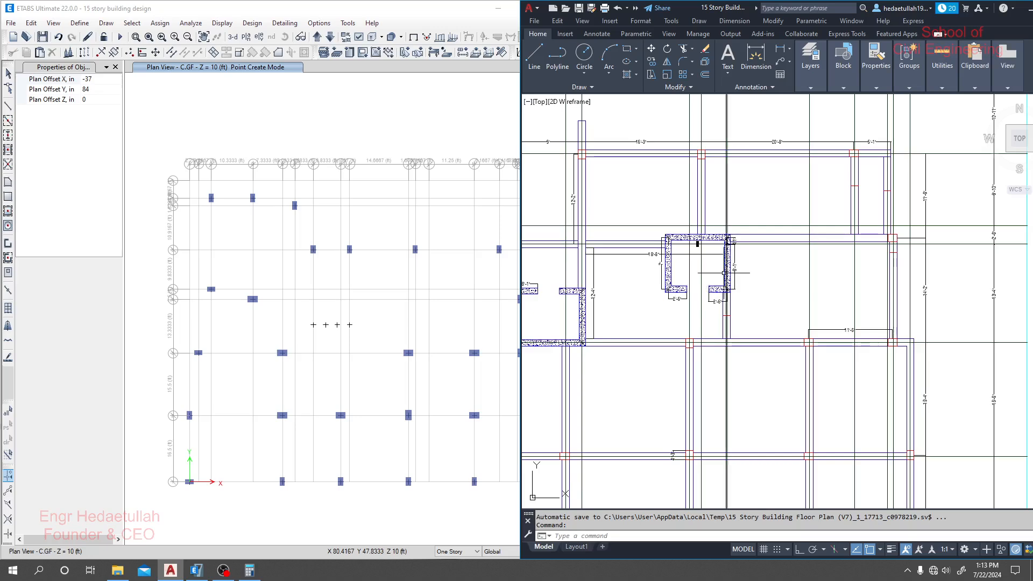
mouse_move(724, 273)
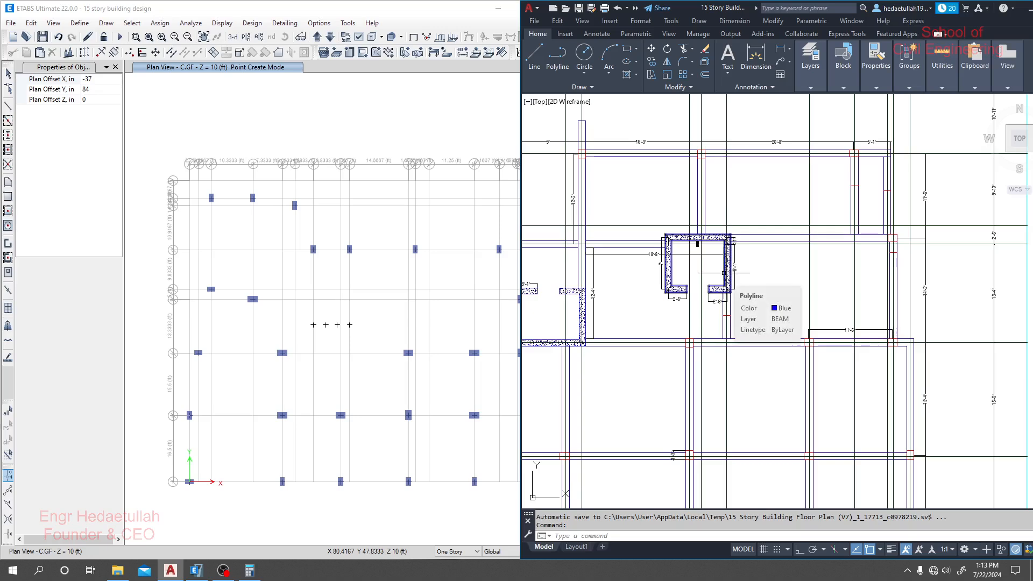
scroll(713, 248, "up", 4)
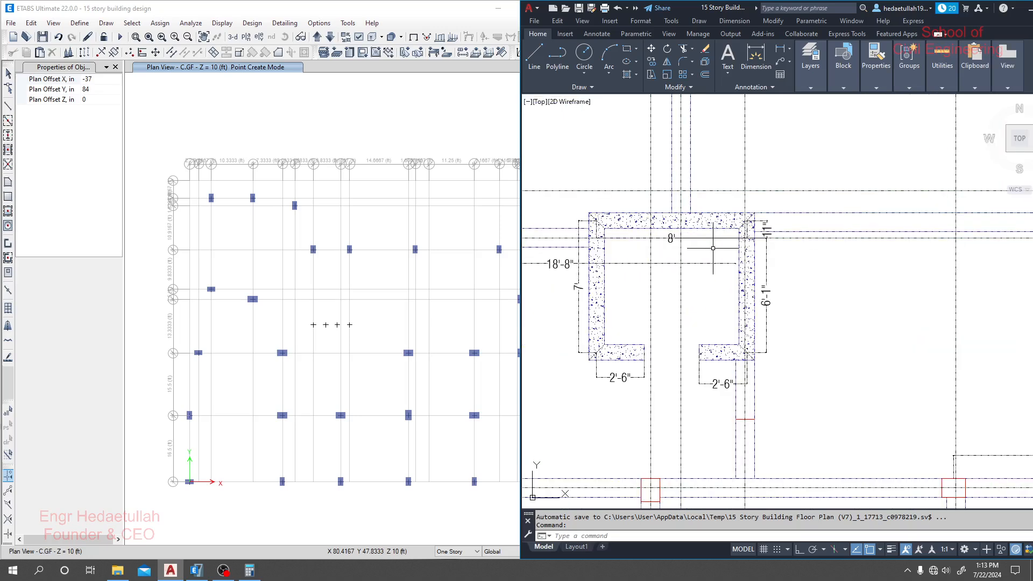
middle_click_drag(712, 248, 755, 246)
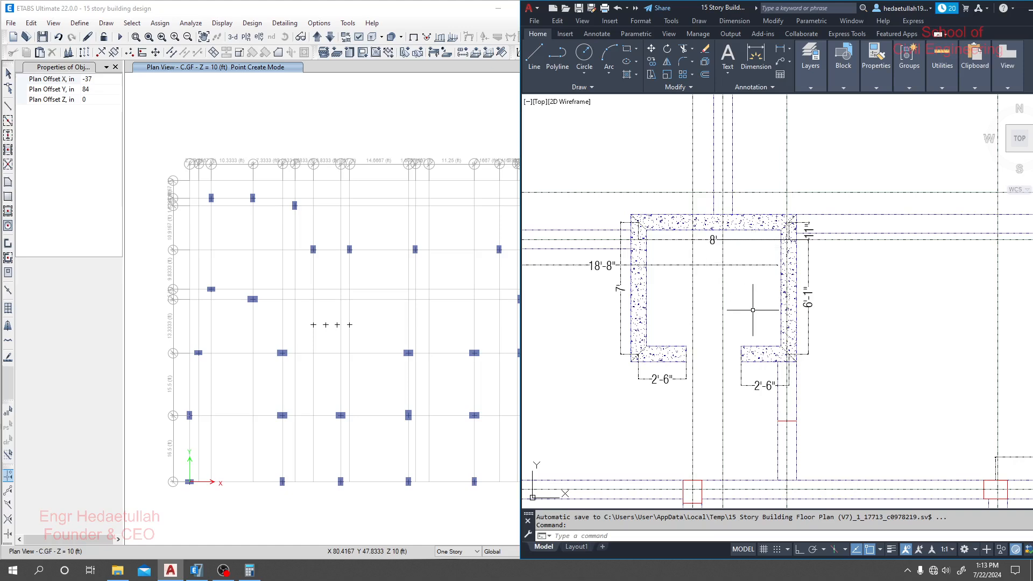
middle_click_drag(748, 311, 753, 311)
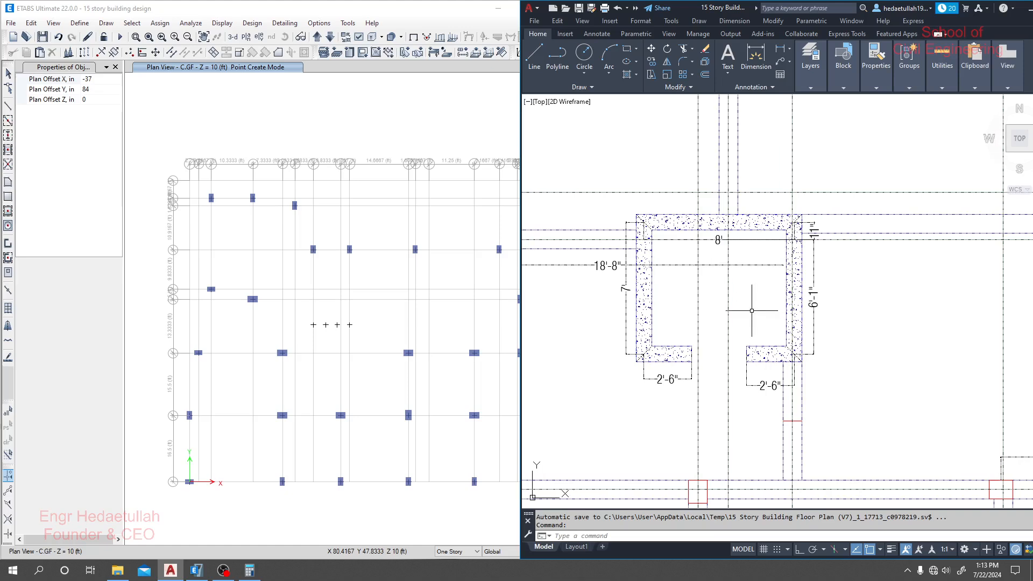
- Trace the horizontal grid line crossing the second core's upper part across the plan and inspect the wall offsets from it
left_click(867, 240)
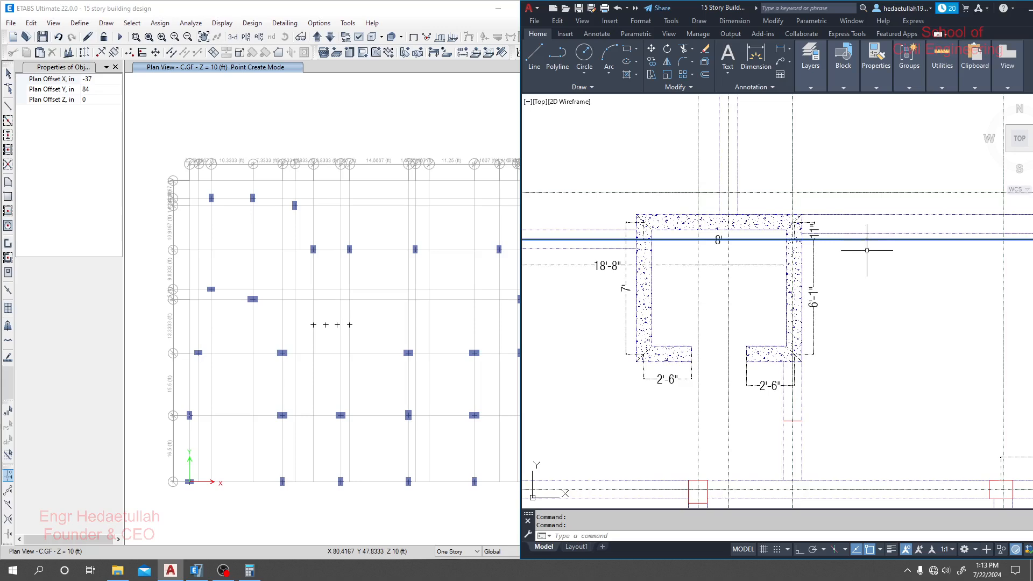
scroll(867, 250, "down", 5)
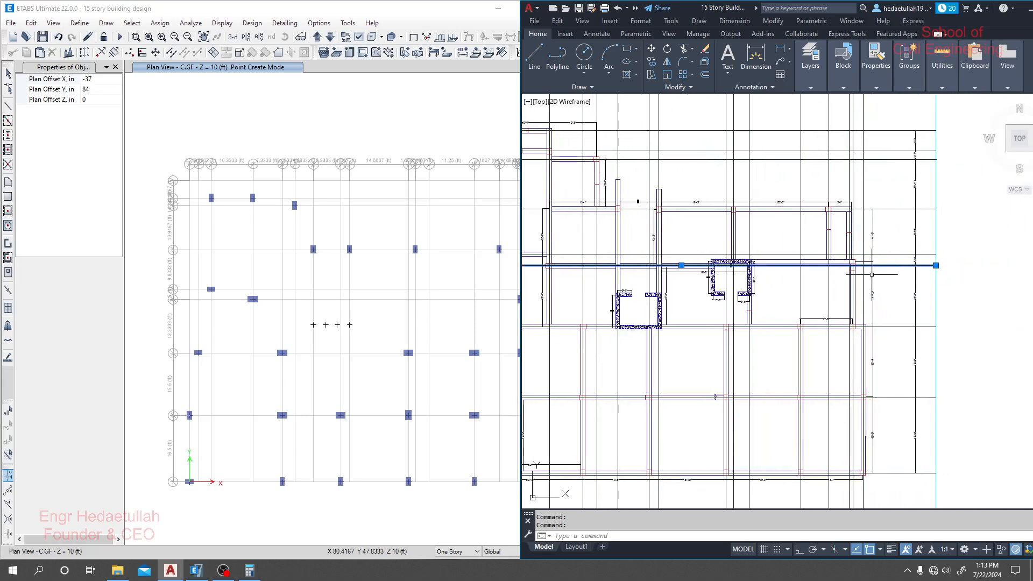
scroll(871, 274, "up", 8)
key("Escape")
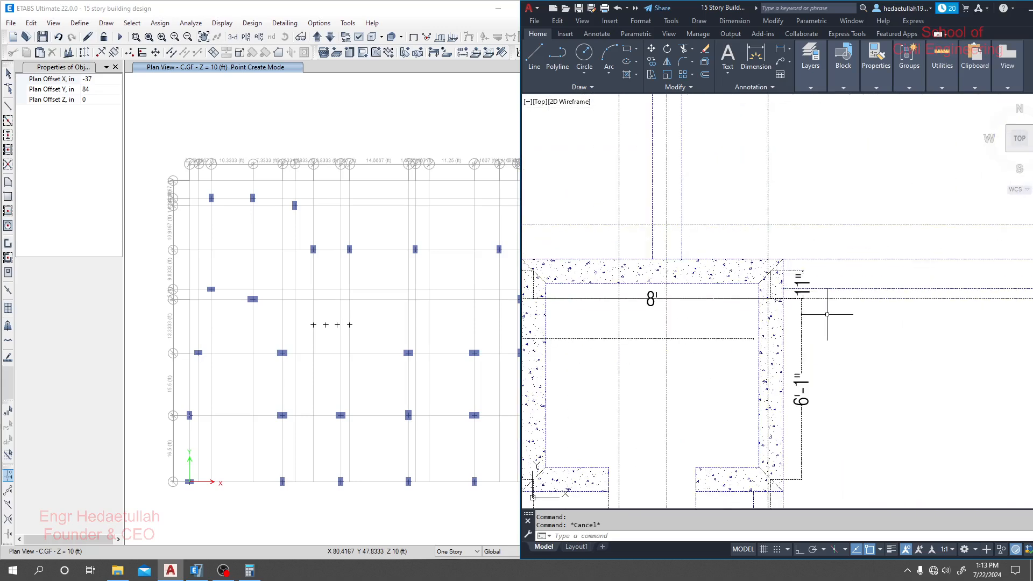
scroll(833, 298, "down", 4)
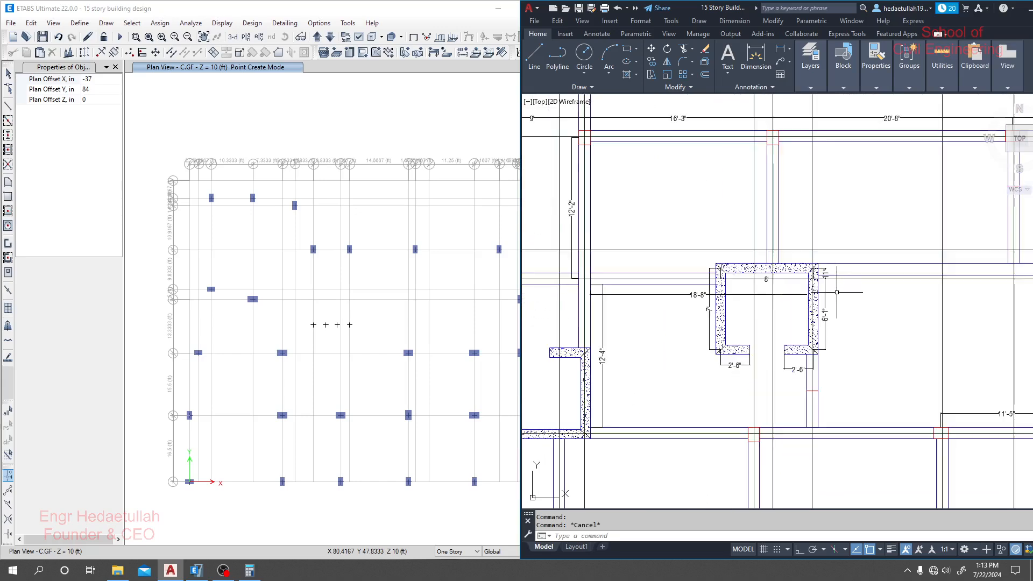
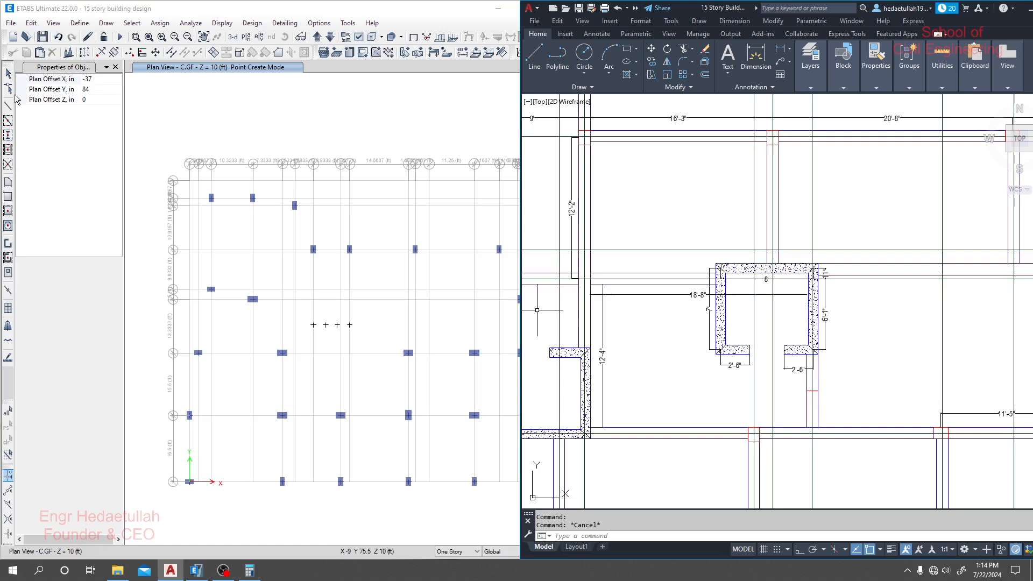
- Start drawing joint objects and place a joint with Plan Offset Y 11 in from grid point L4
left_click(107, 23)
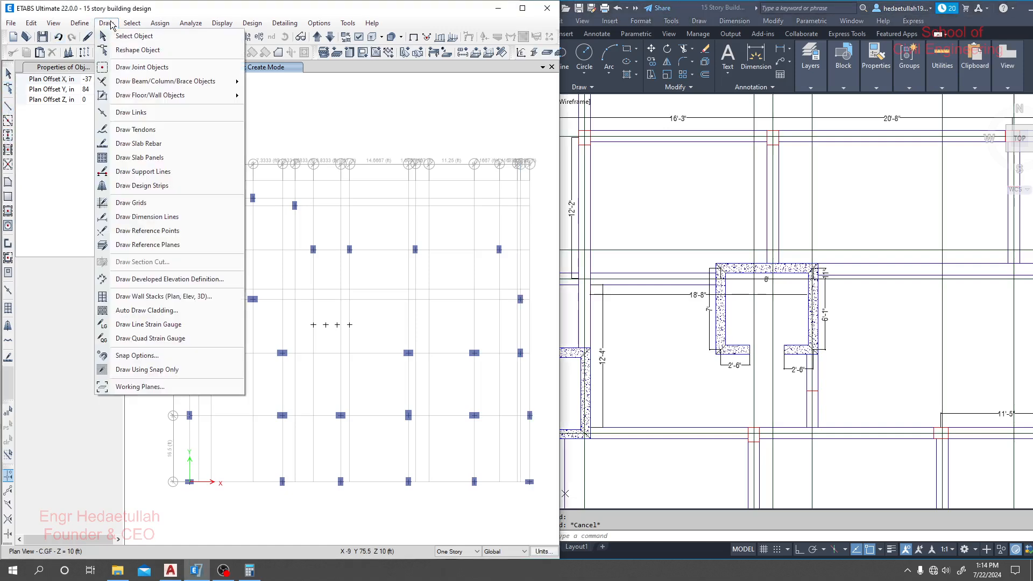
left_click(142, 66)
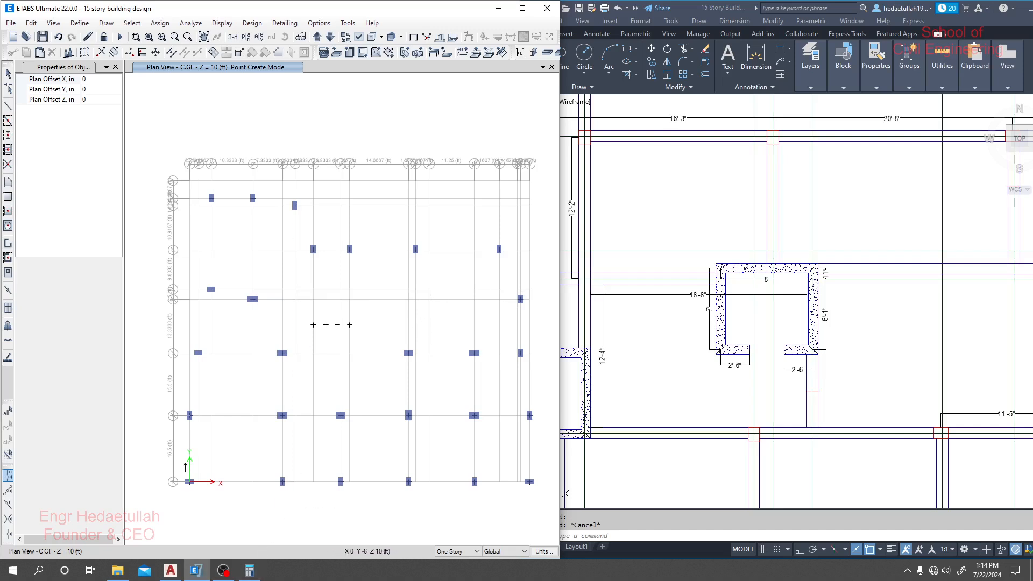
left_click(95, 89)
type("11")
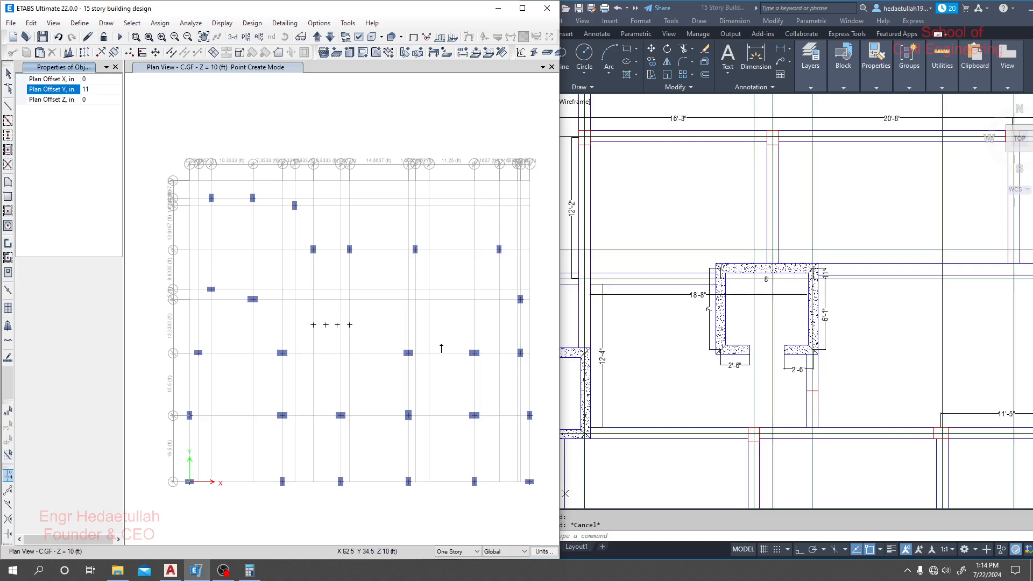
left_click(428, 301)
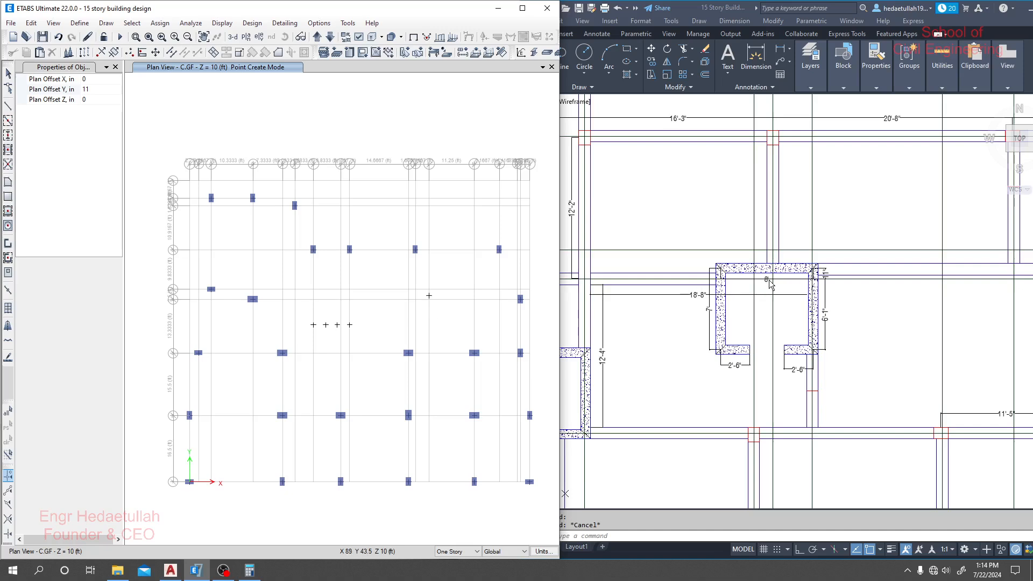
- Convert the second core's 8 ft width to inches in Calculator and place a joint at Plan Offset X -96 in, Y 11 in from grid point L4
left_click(780, 302)
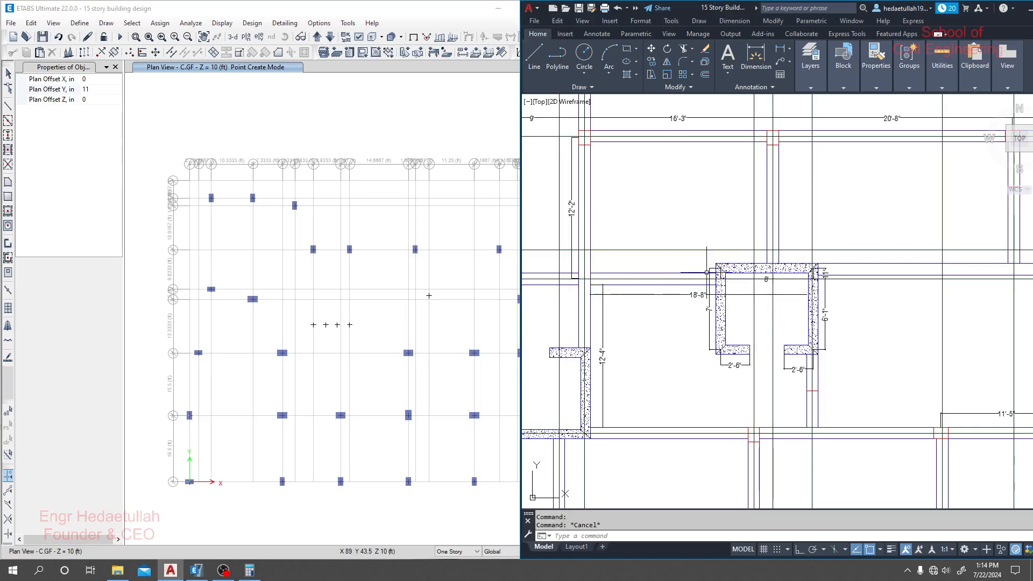
left_click(249, 570)
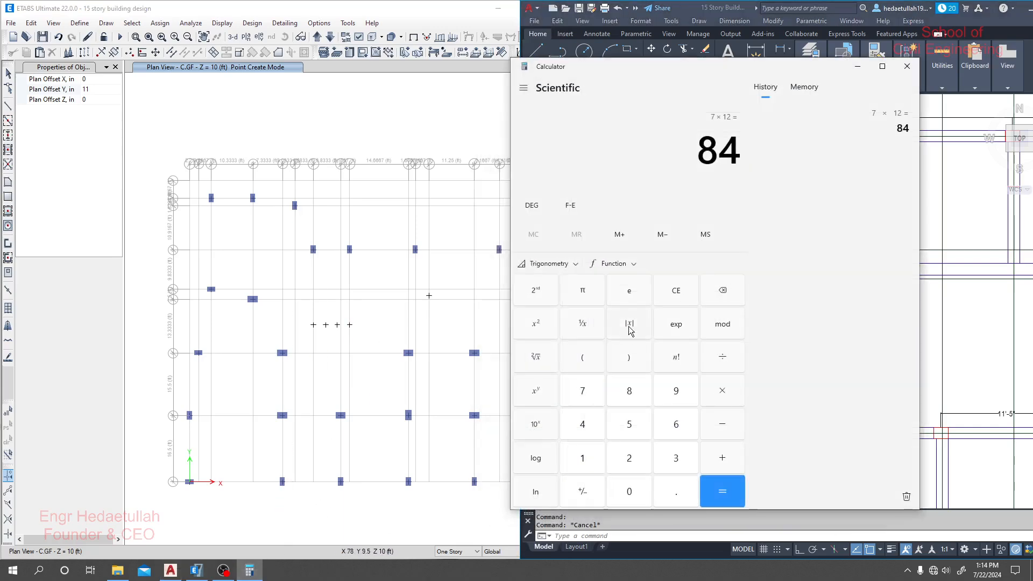
type("8*")
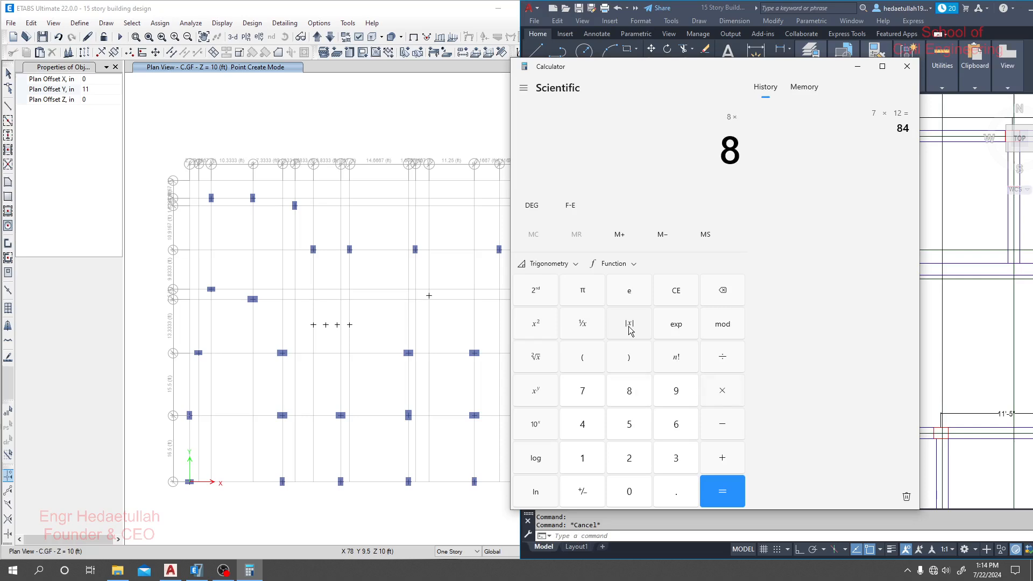
type("12")
key("Return")
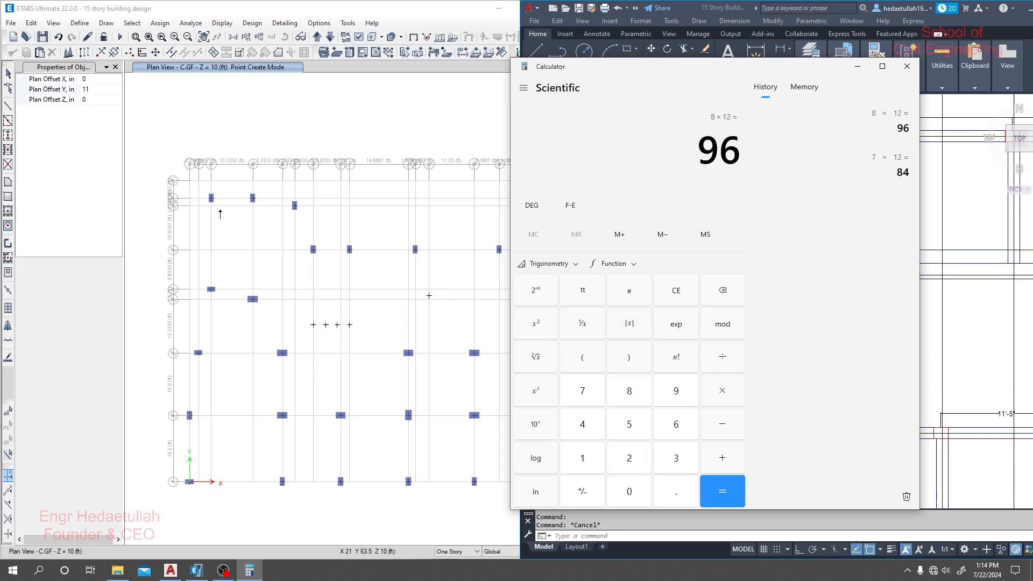
left_click_drag(93, 80, 71, 74)
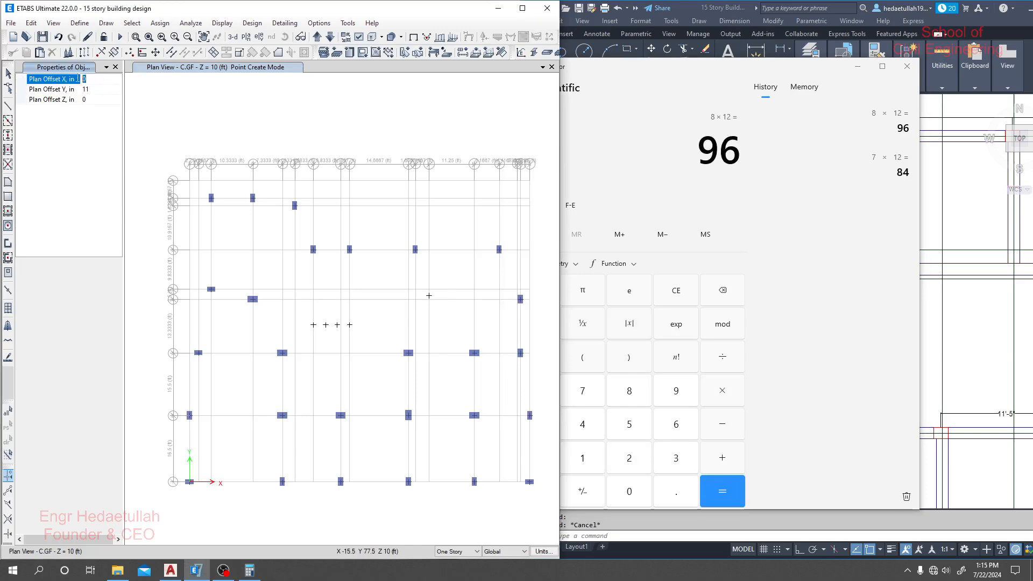
type("-96")
left_click(429, 296)
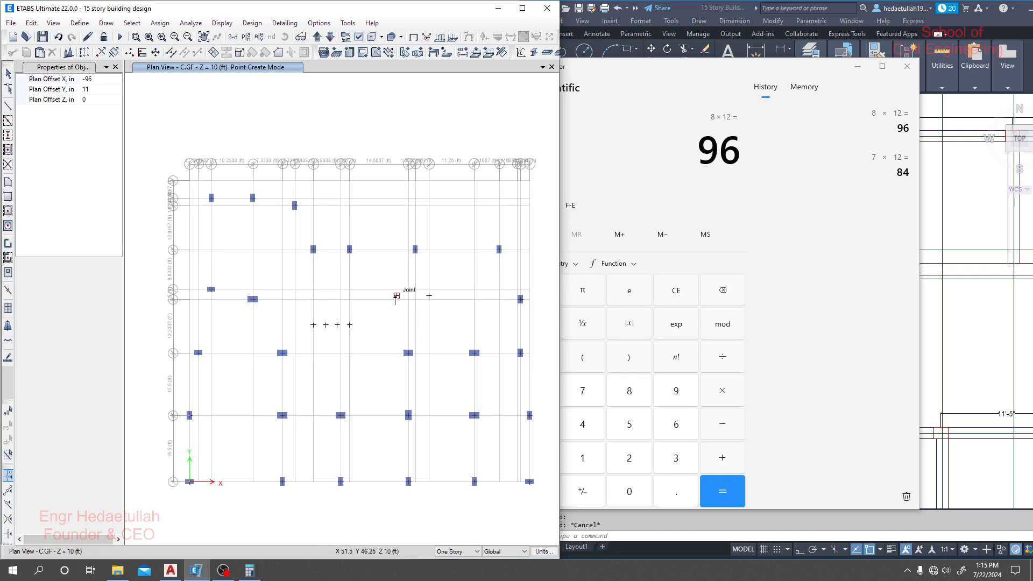
left_click(859, 68)
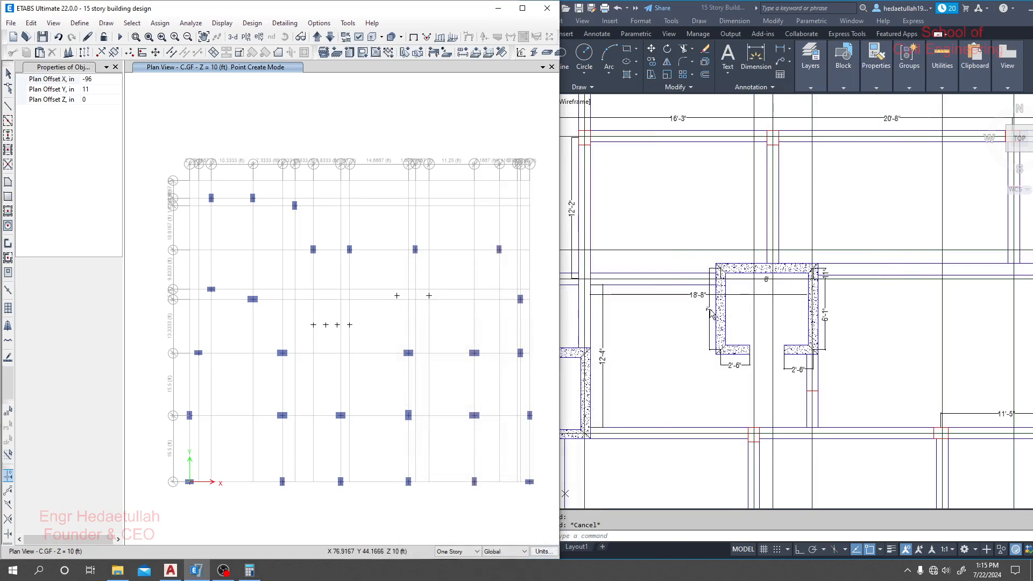
- Set Plan Offset X to 0 and Plan Offset Y to -84 in, and place joints from the second core's two upper corner joints
left_click(252, 570)
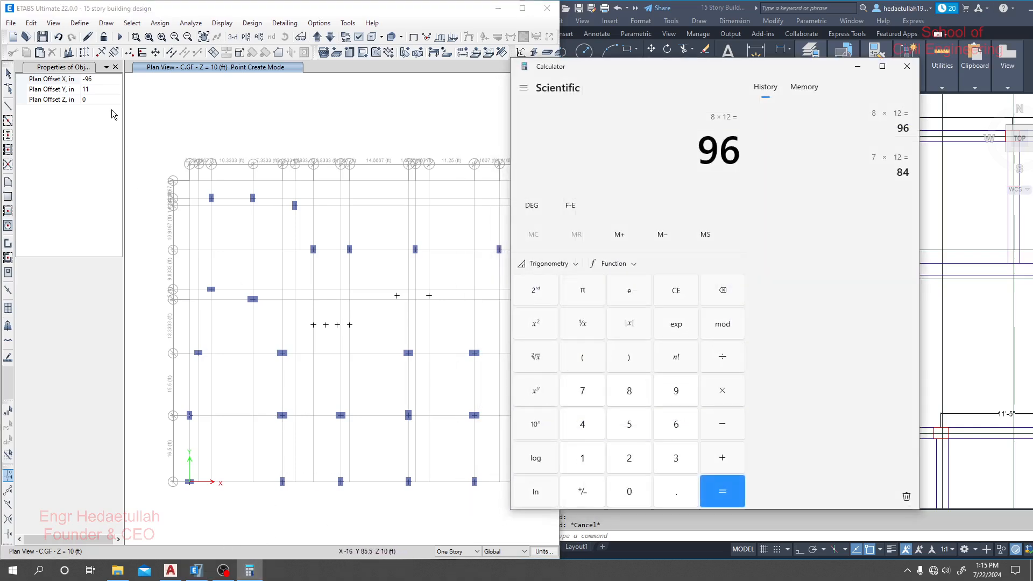
left_click(96, 90)
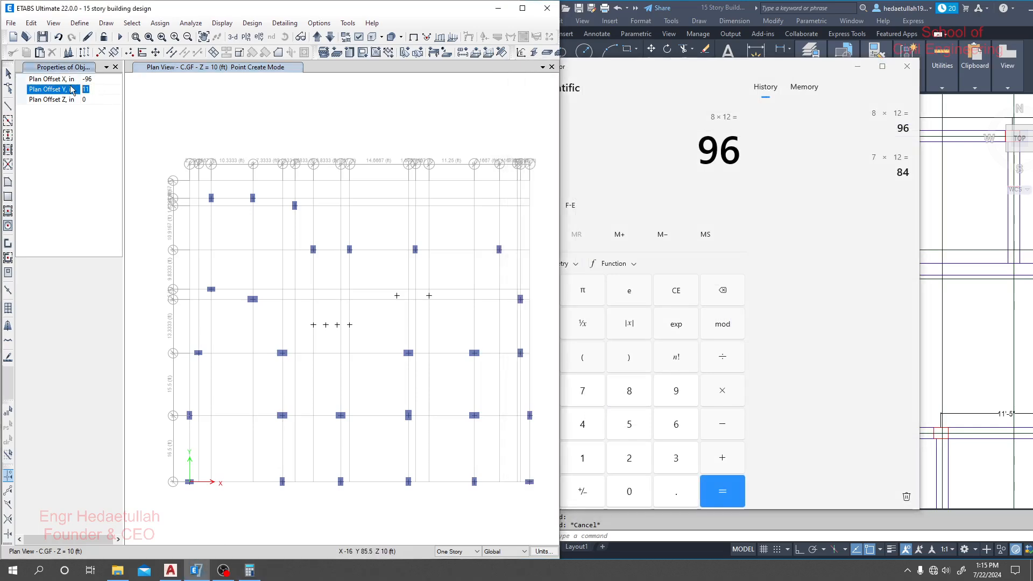
type("84")
left_click(81, 79)
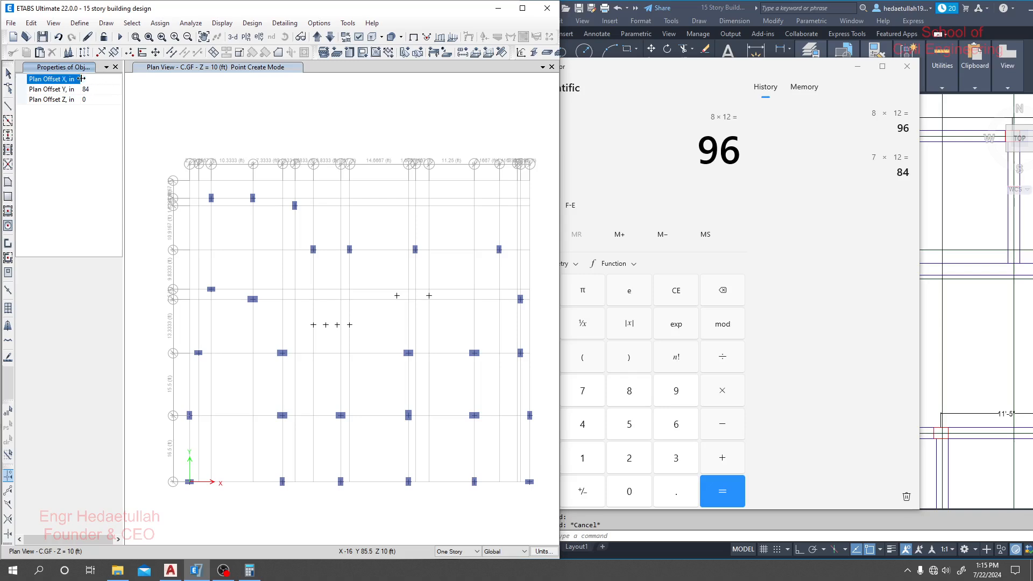
type("0")
left_click(85, 89)
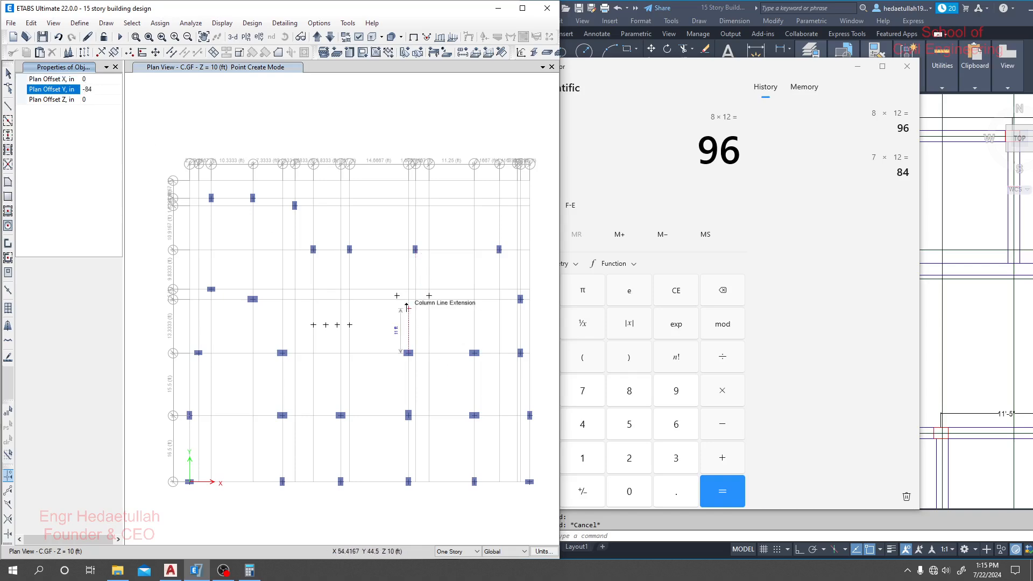
type("-")
left_click(397, 295)
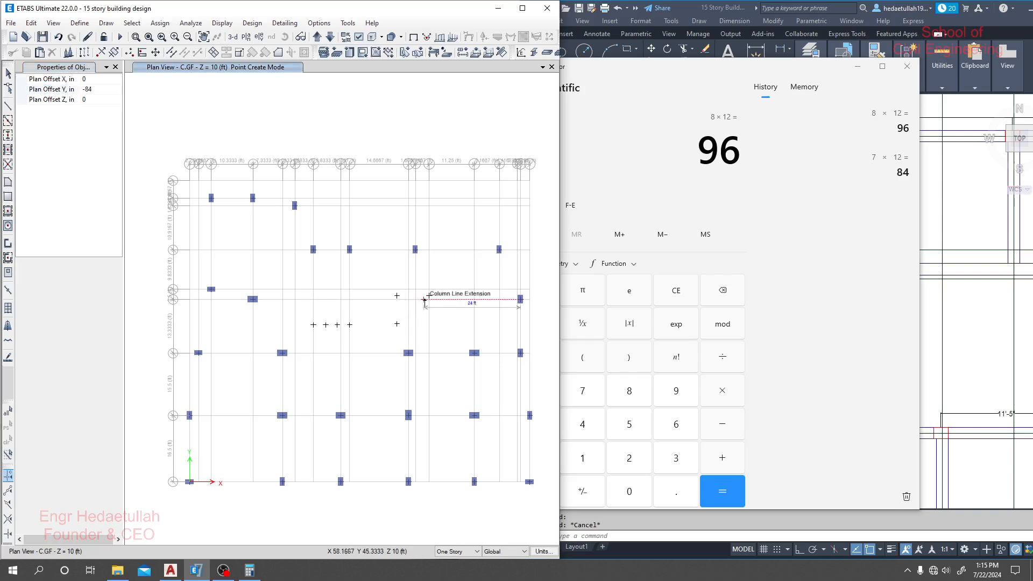
left_click(429, 296)
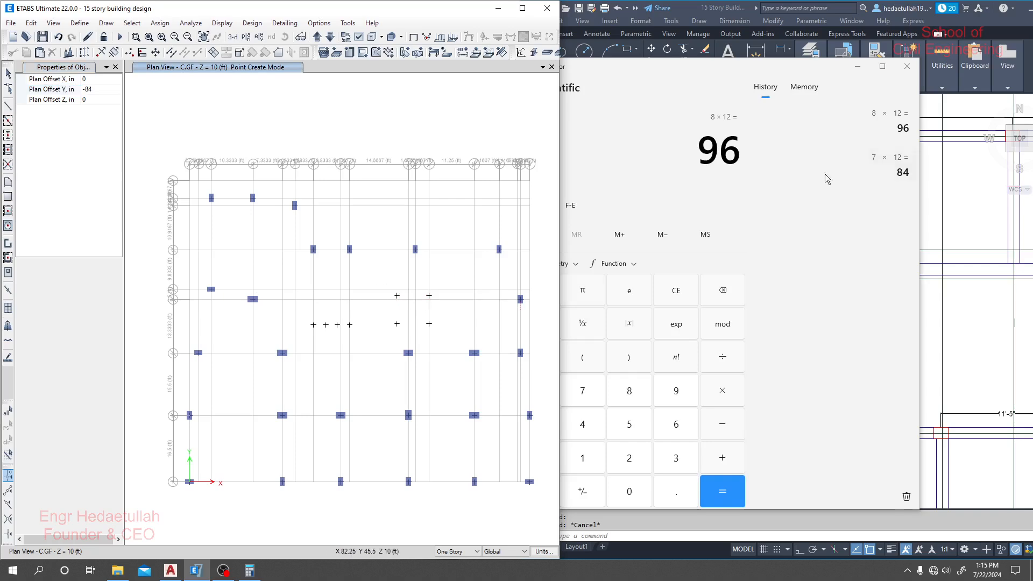
left_click(857, 66)
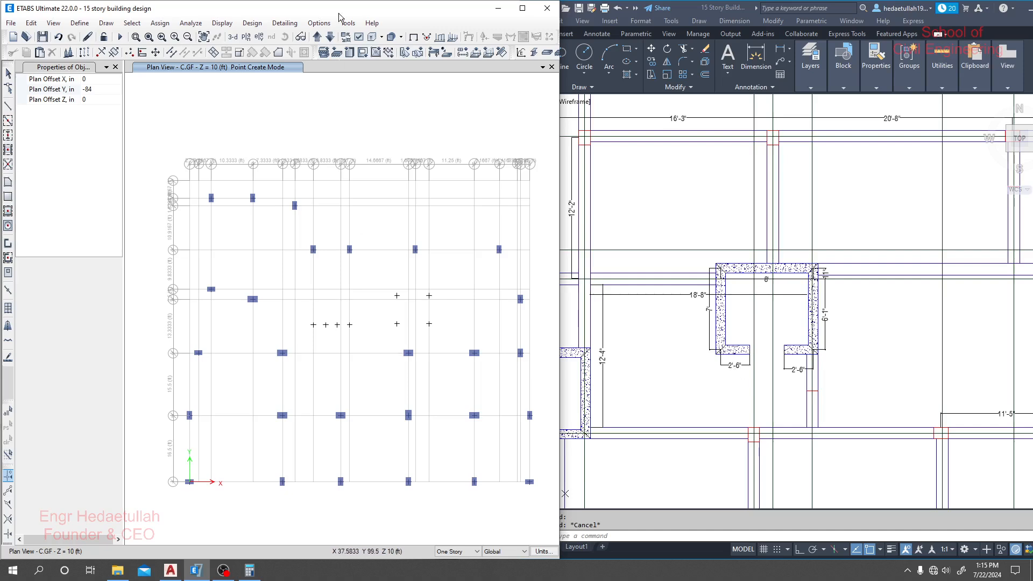
- With Plan Offset Y 0, place the second core's opening-edge joints at Plan Offset X 30 in and -30 in from its two lower corner joints
left_click(92, 95)
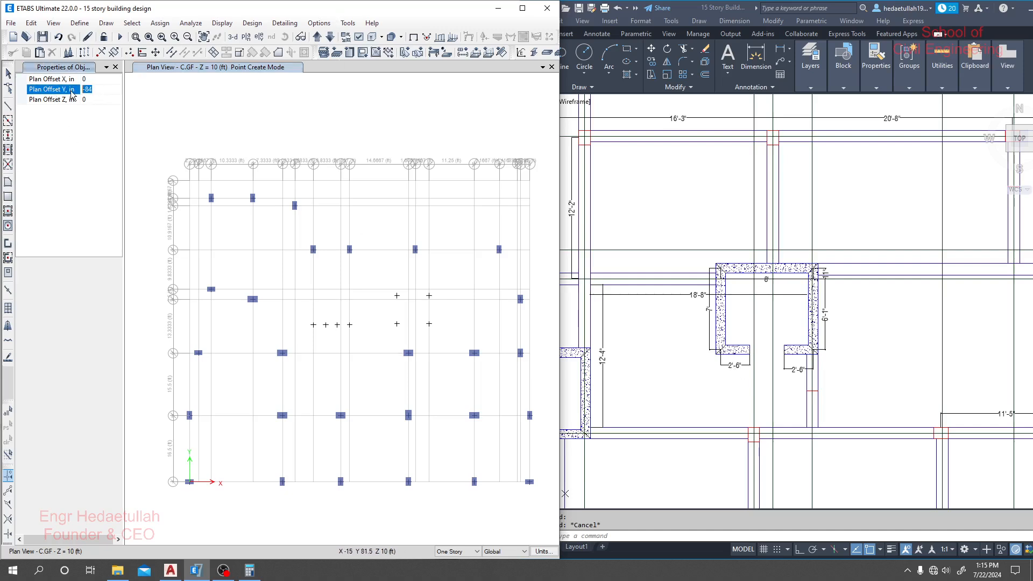
type("0")
left_click(104, 78)
type("30")
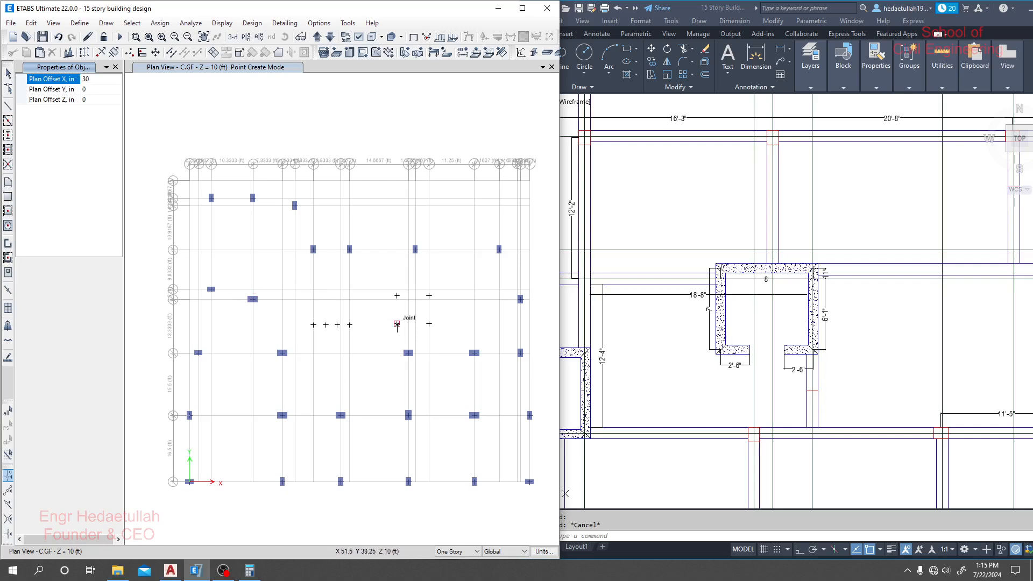
left_click(398, 325)
left_click(84, 79)
type("-")
left_click(428, 323)
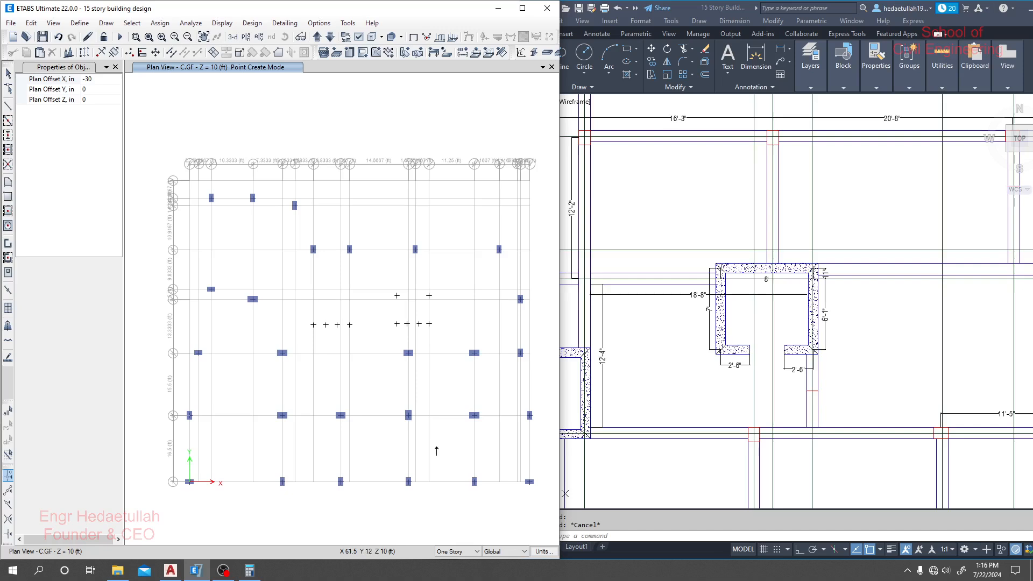
- Start drawing pier walls with the LC W 10in property and Auto Pier/Spandrel set to No
scroll(376, 307, "up", 3)
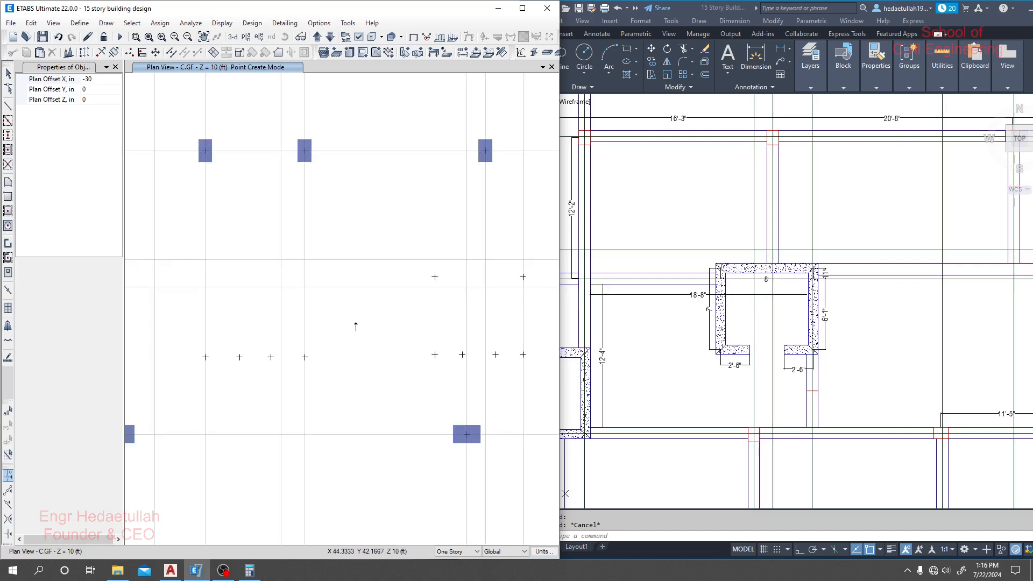
scroll(357, 331, "down", 4)
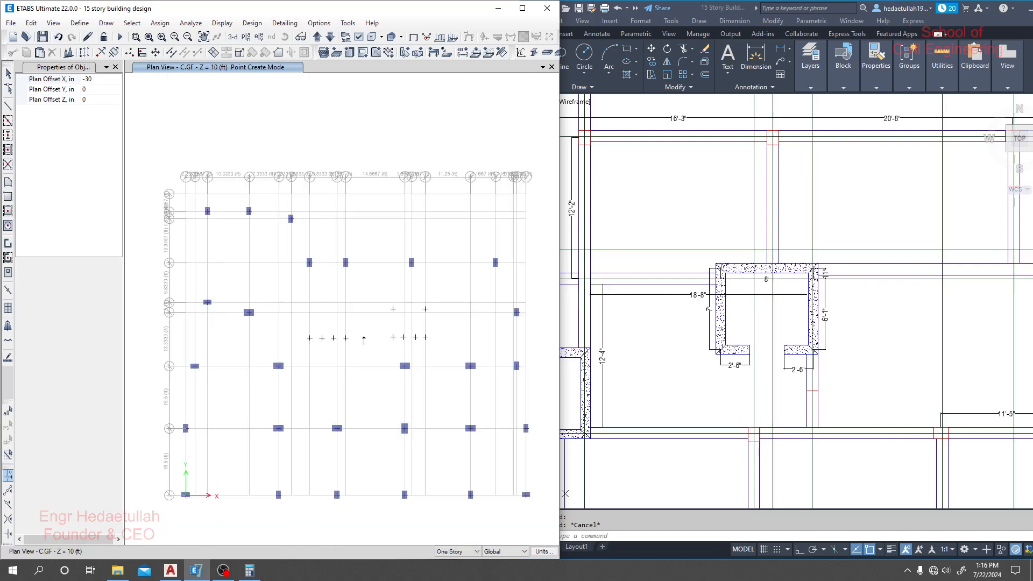
middle_click_drag(363, 337, 361, 340)
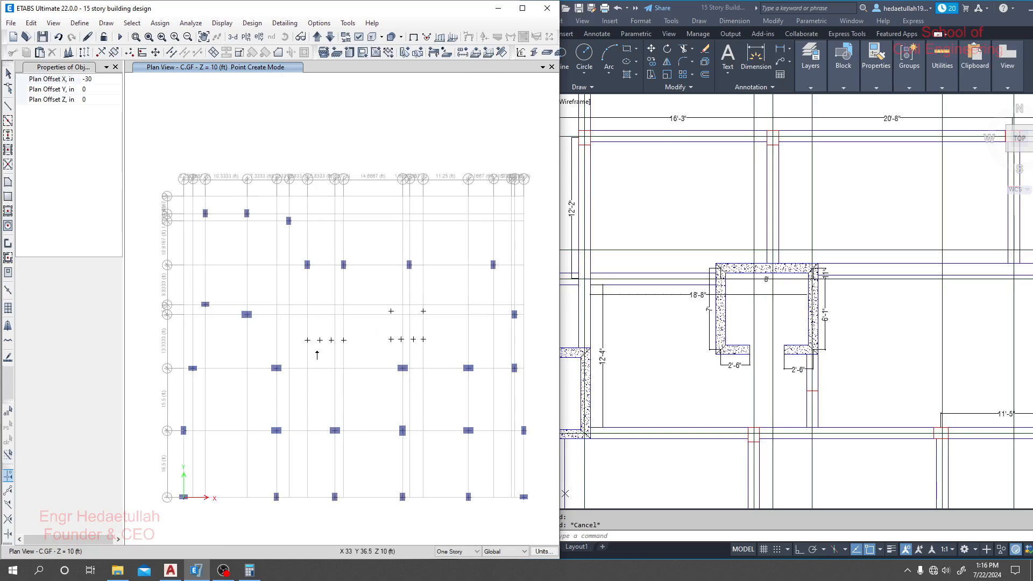
left_click(7, 246)
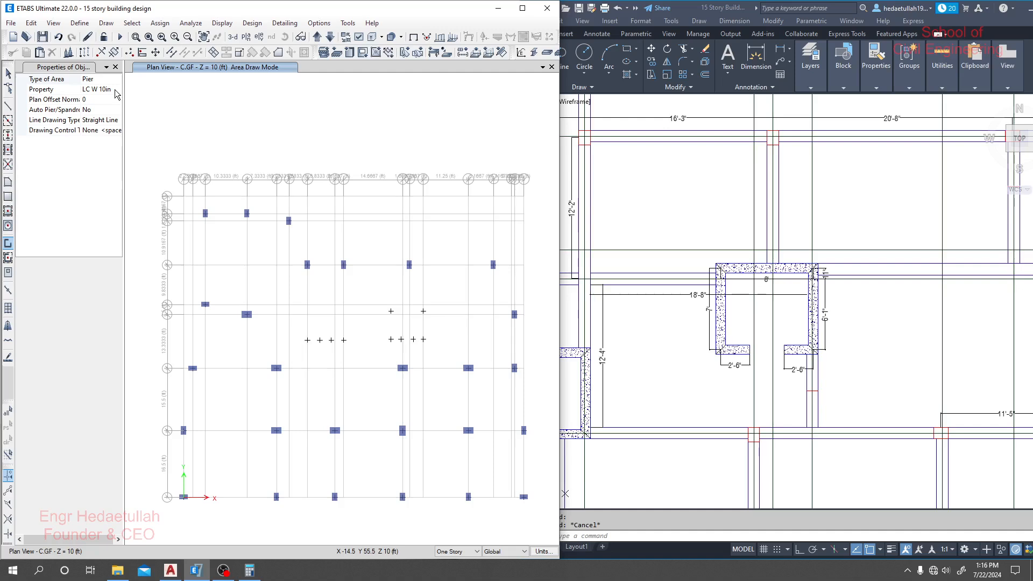
left_click(81, 109)
left_click(117, 110)
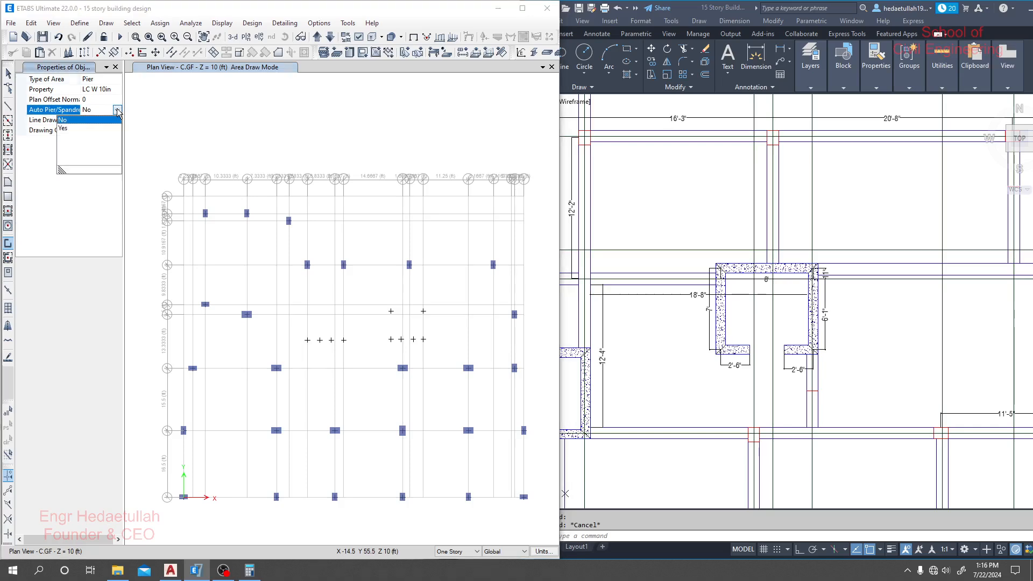
left_click(75, 119)
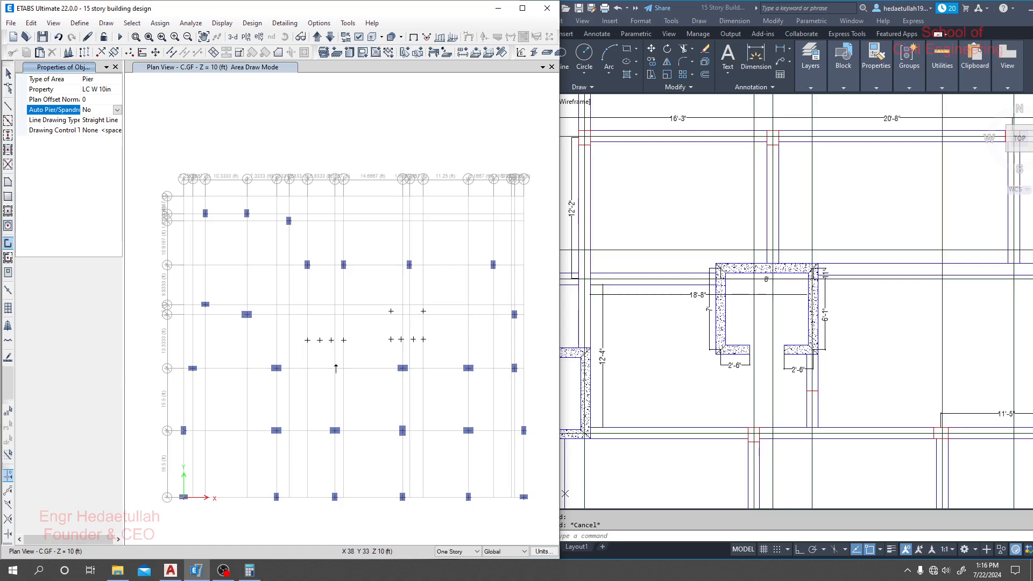
- Draw the first core wall from one opening-edge joint through its corner joint, grid points G3 and I3, and the other corner to the opposite opening edge
scroll(310, 350, "up", 3)
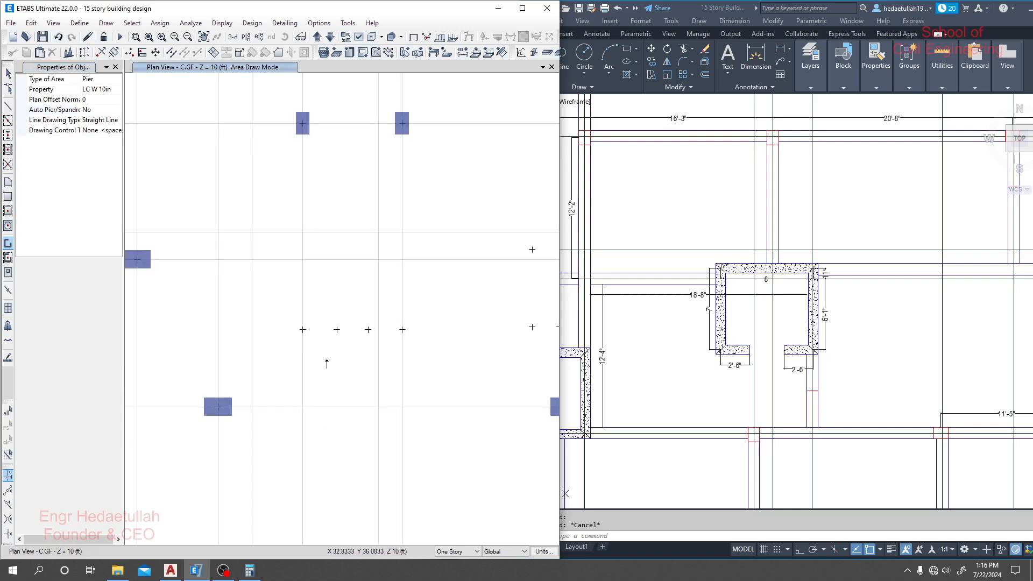
left_click(337, 329)
left_click(303, 329)
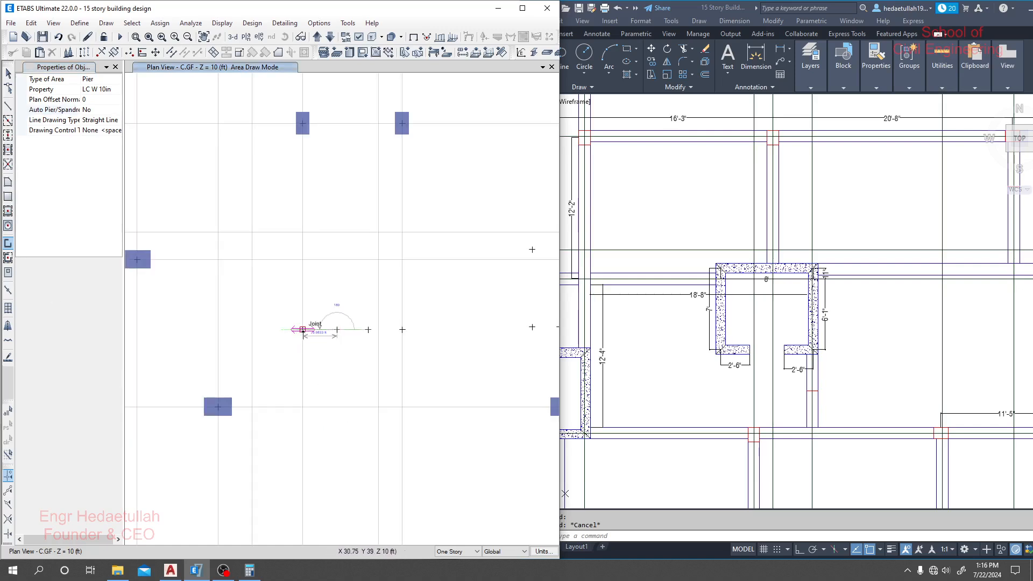
left_click(302, 407)
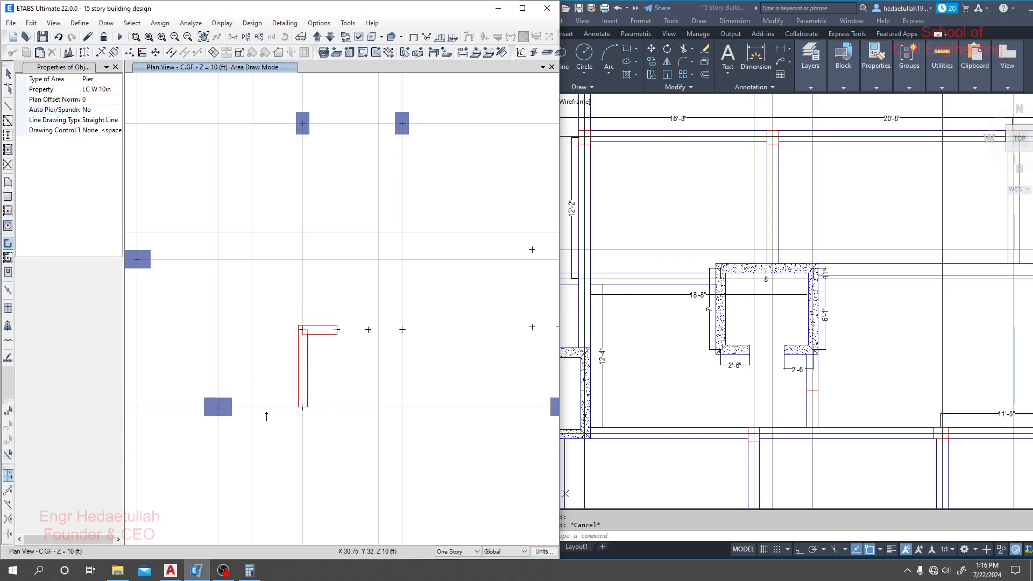
left_click(402, 407)
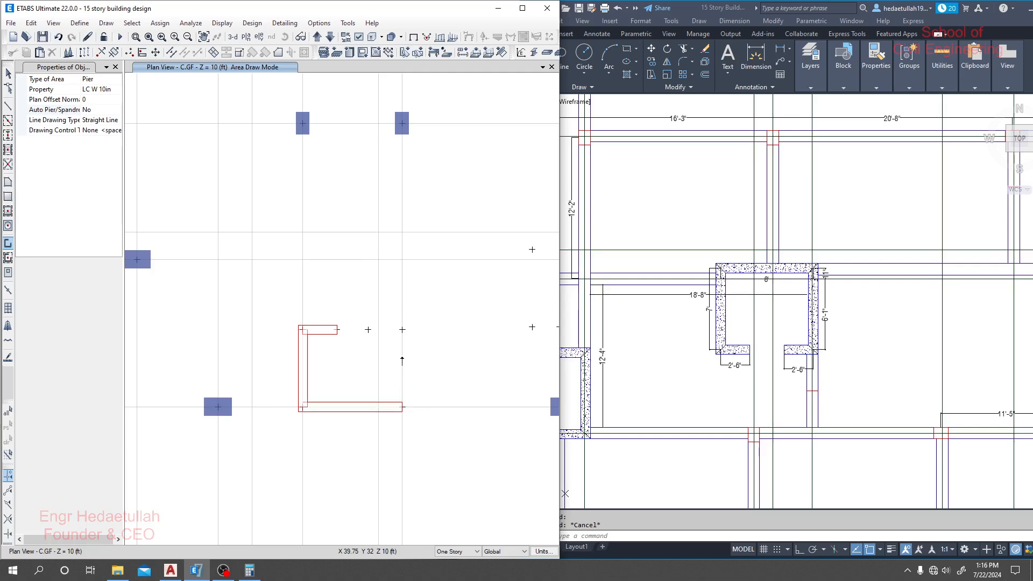
left_click(402, 329)
left_click(368, 330)
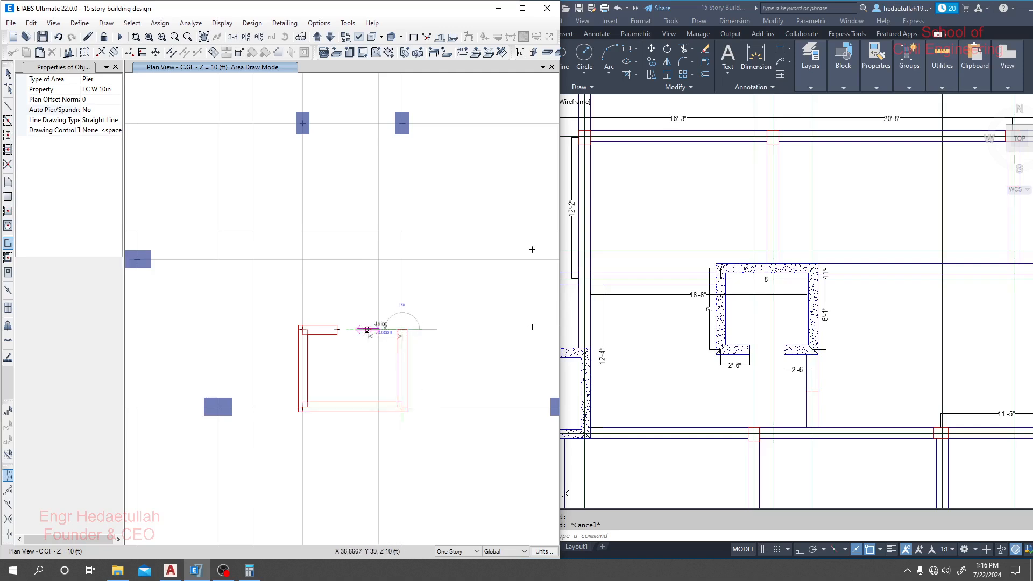
right_click(341, 281)
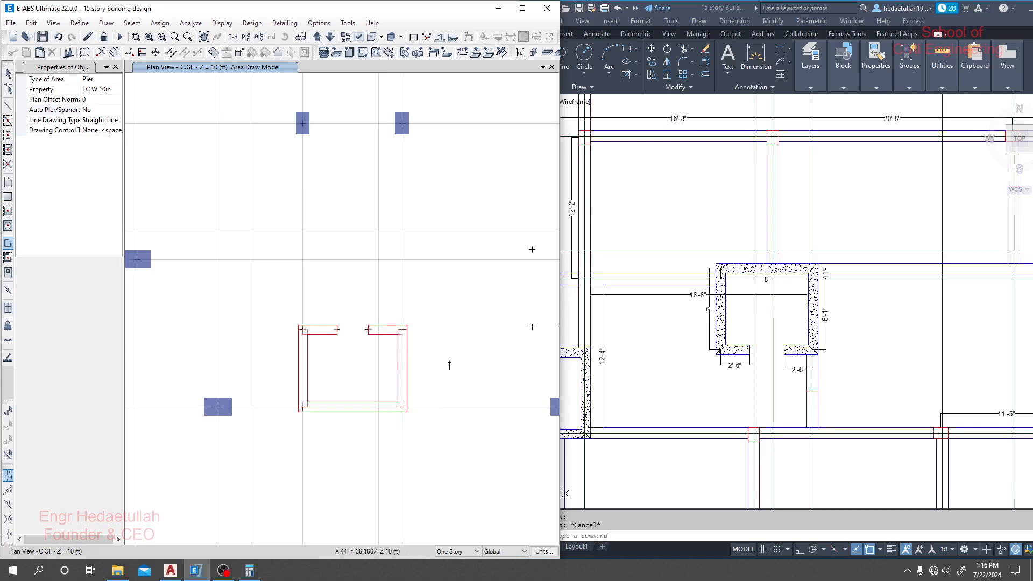
- Draw the second core wall from its right opening-edge joint through all four corner joints to the opposite opening edge, and finish drawing
middle_click_drag(442, 347, 253, 346)
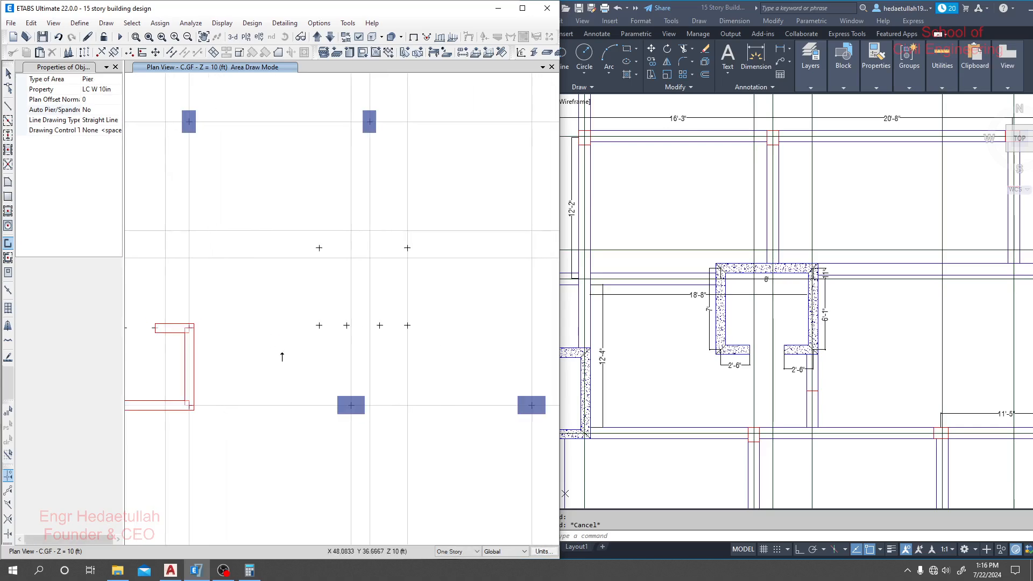
left_click(407, 325)
left_click(407, 248)
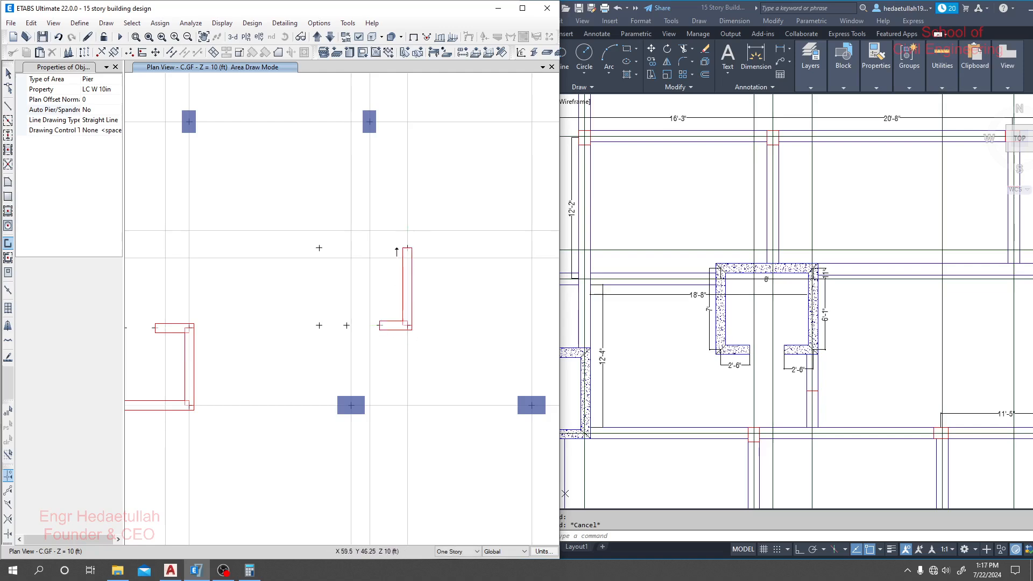
left_click(319, 248)
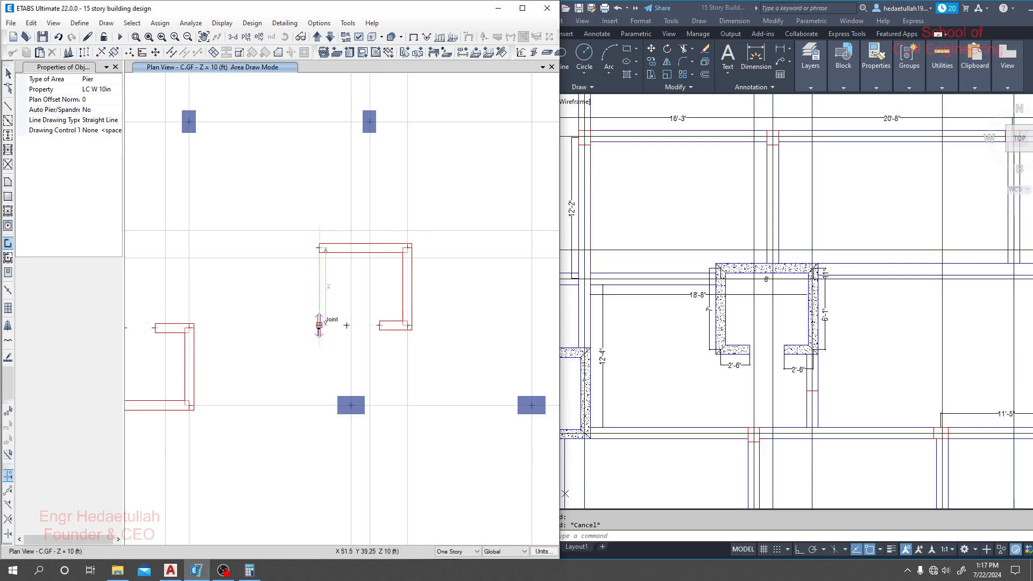
left_click(319, 325)
left_click(347, 325)
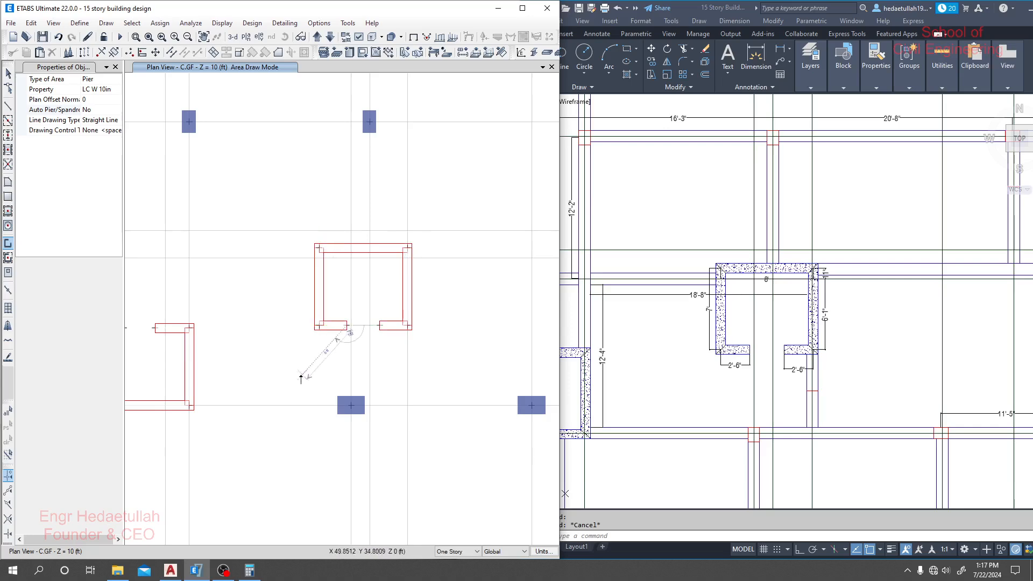
key("Escape")
- Maximize the ETABS window, add a 3-D view beside the plan, and inspect both core walls in it
scroll(344, 353, "down", 5)
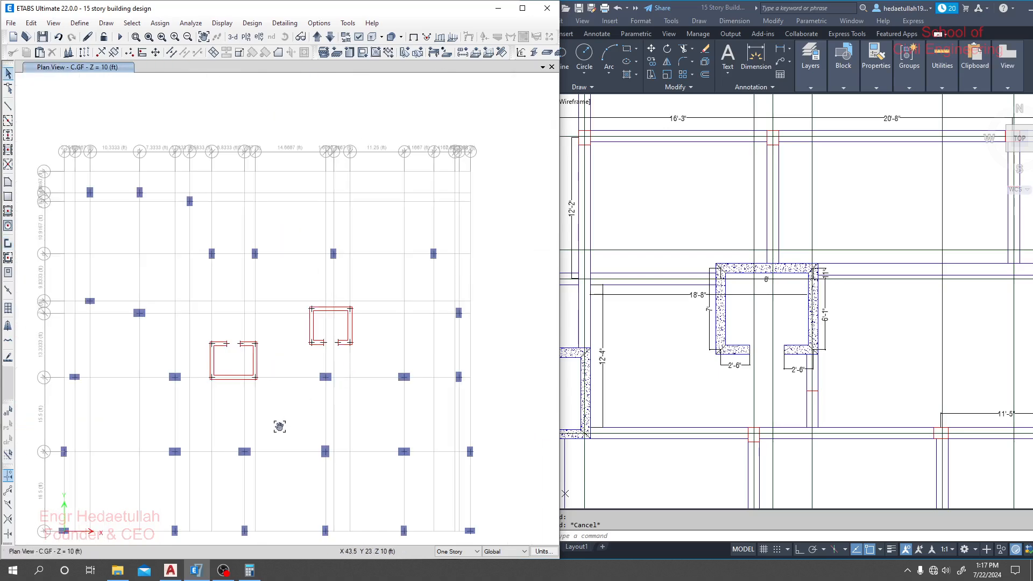
middle_click_drag(280, 426, 297, 379)
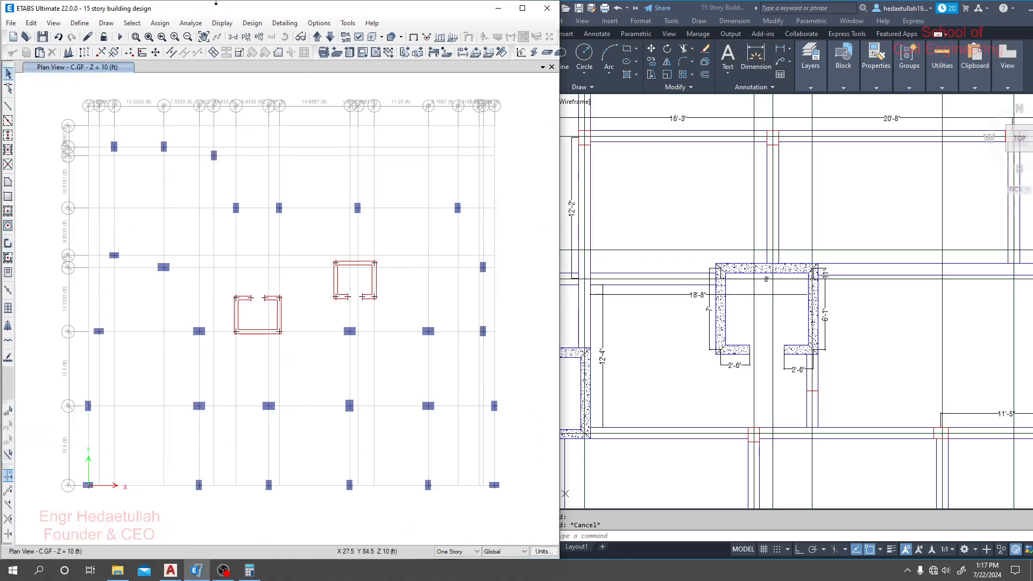
left_click(522, 9)
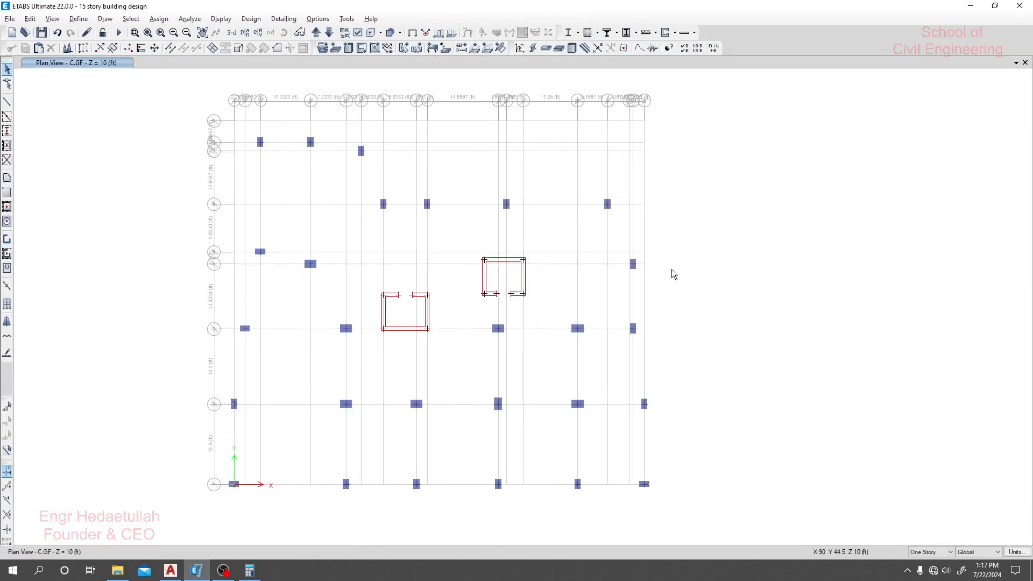
left_click(1016, 62)
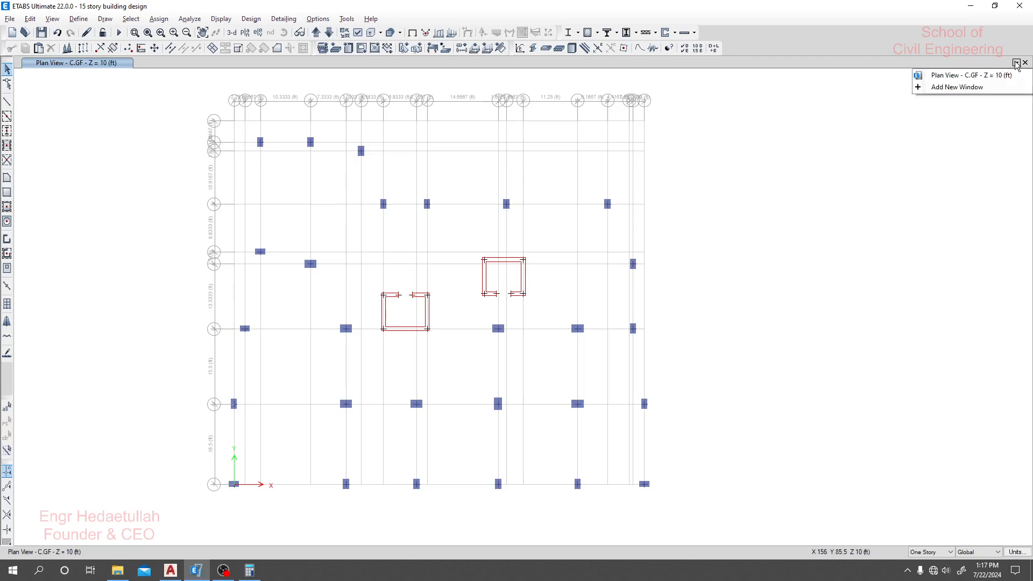
left_click(956, 88)
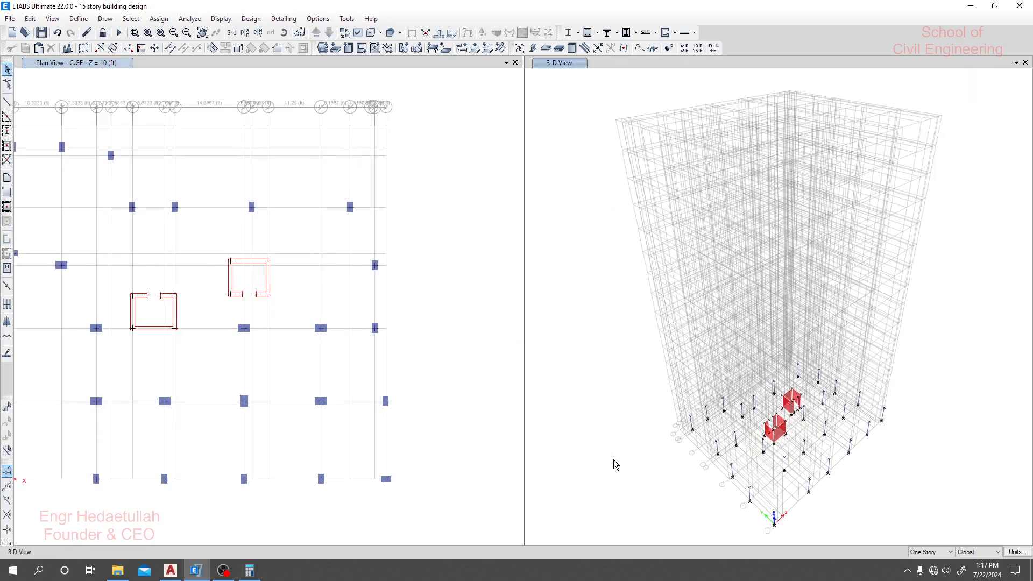
scroll(714, 443, "up", 4)
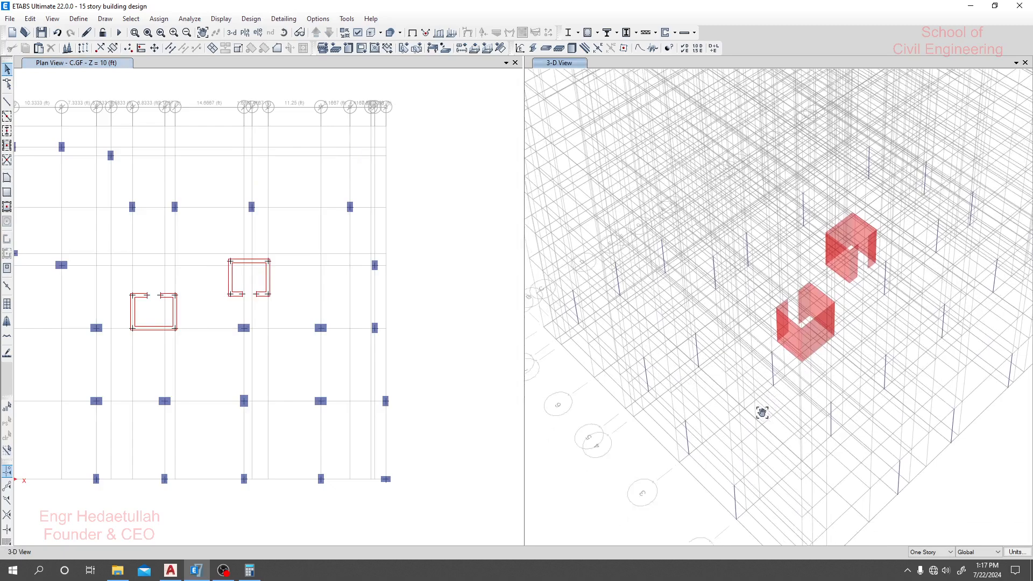
middle_click_drag(722, 358, 749, 399)
scroll(750, 393, "down", 5)
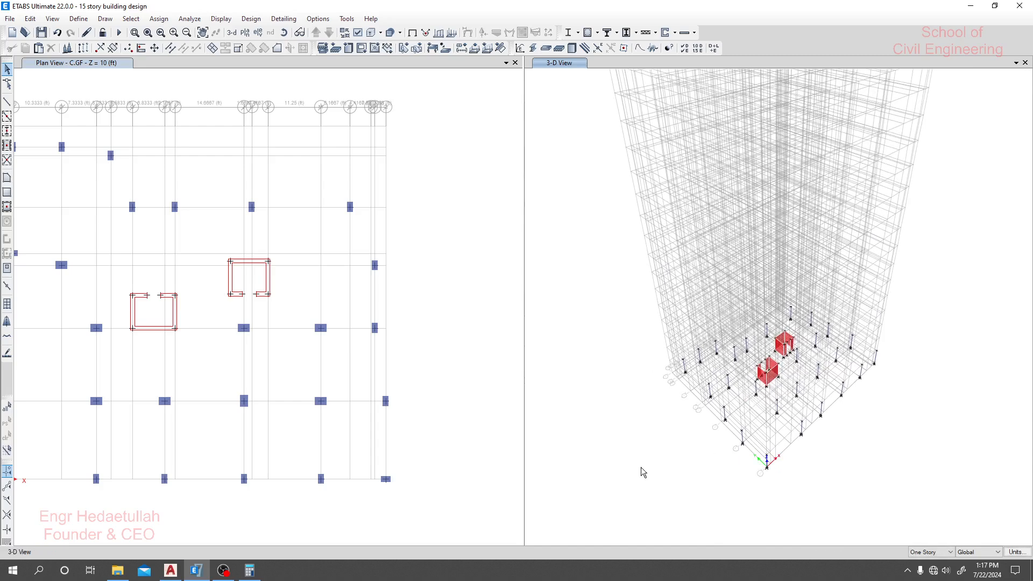
middle_click_drag(625, 484, 618, 481)
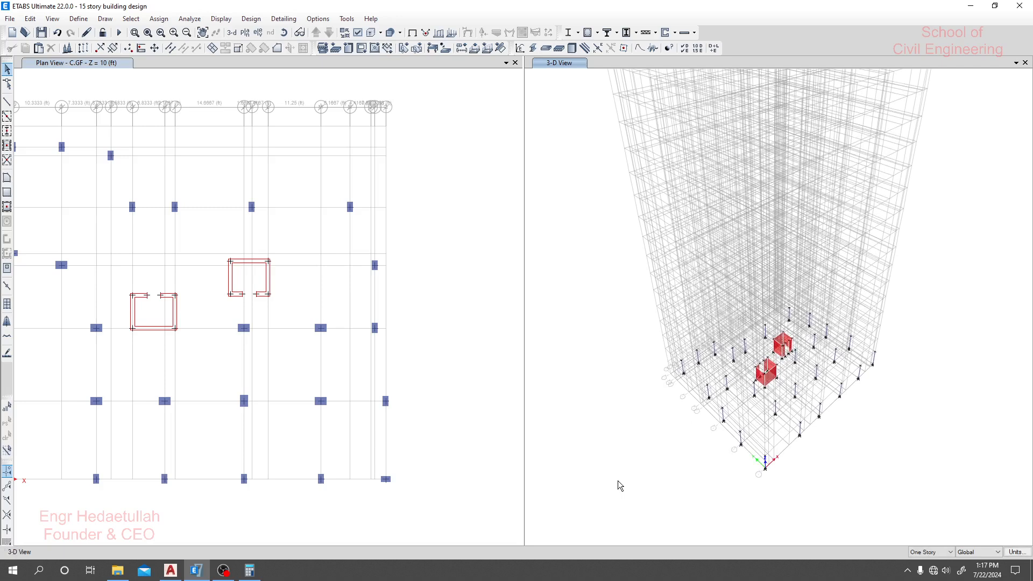